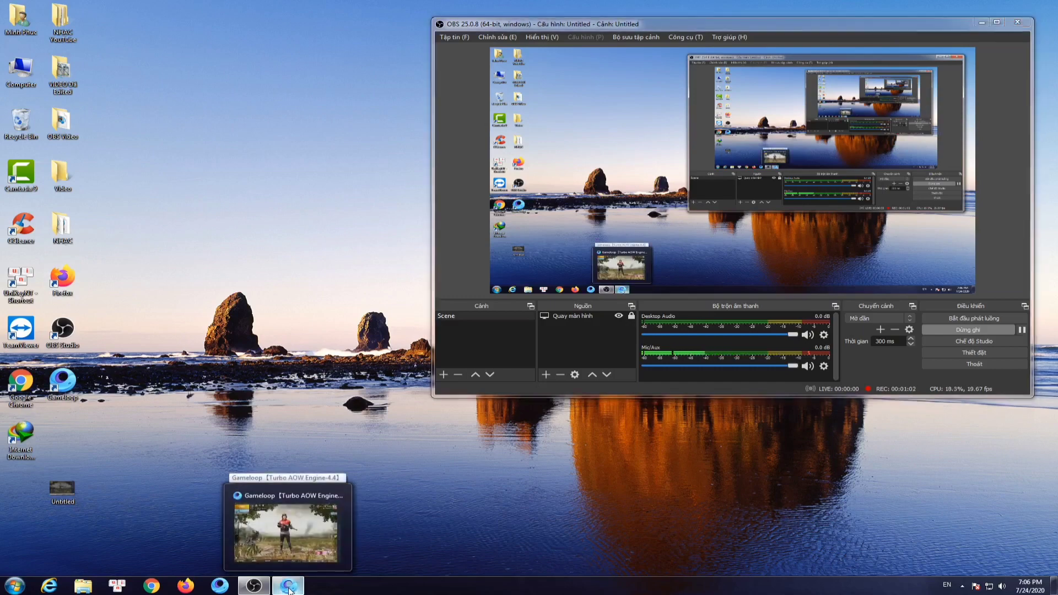
# - Switch to the Gameloop window and open the graphics settings of PUBG MOBILE
pyautogui.click(288, 587)
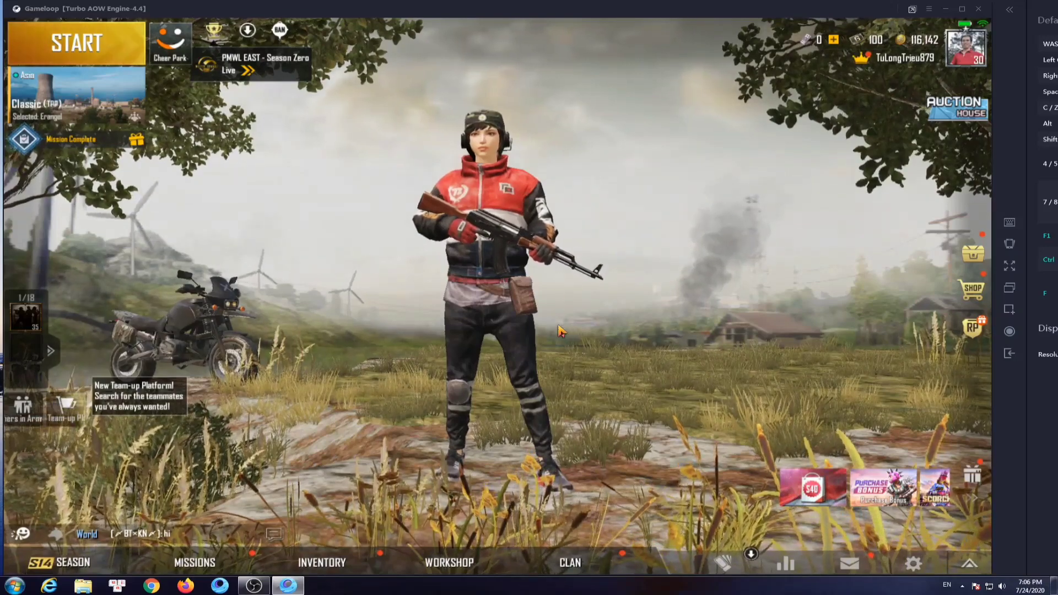
pyautogui.moveTo(476, 315); pyautogui.dragTo(665, 318)
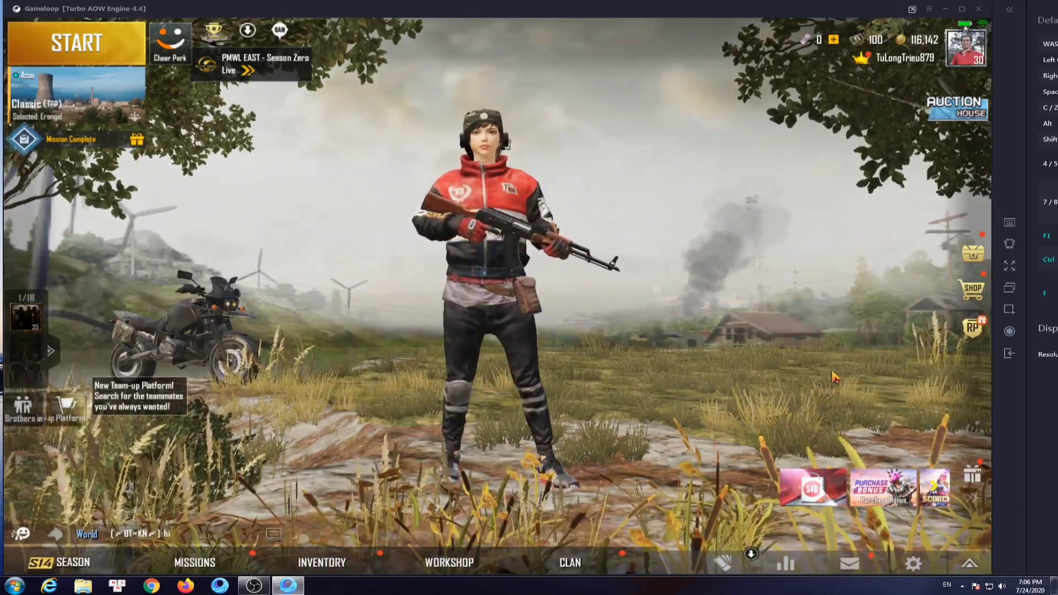
pyautogui.click(914, 564)
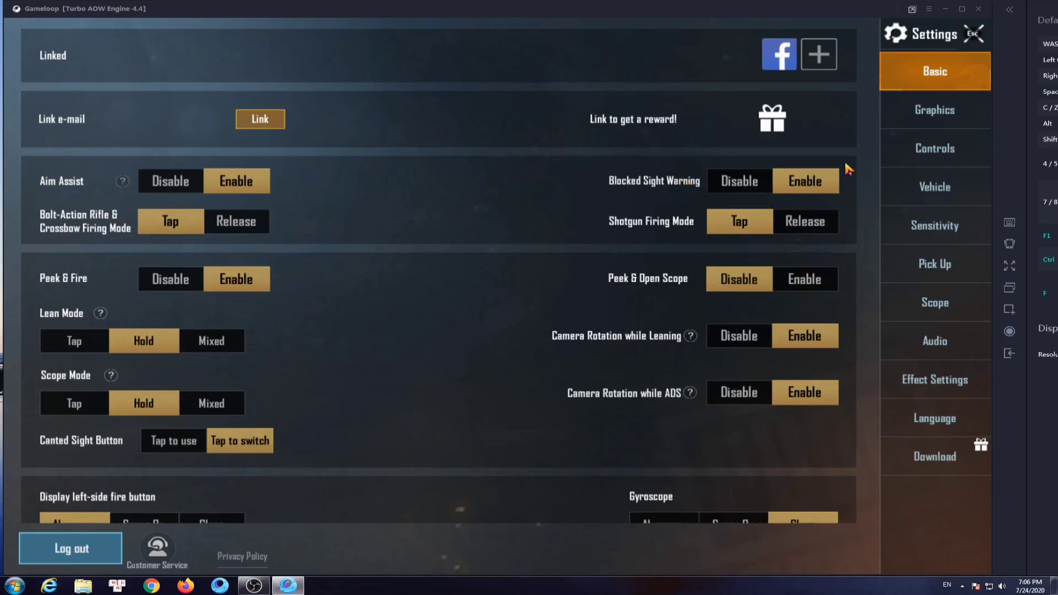
pyautogui.click(937, 113)
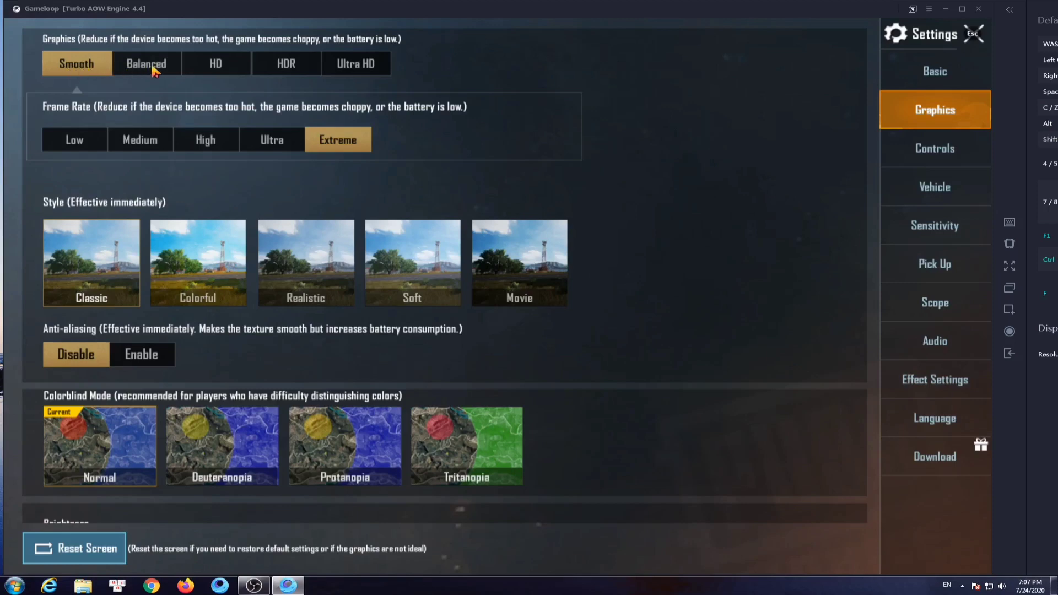
# - Try the HD graphics level, return it to Smooth, look over the remaining graphics options and leave the game settings
pyautogui.click(225, 68)
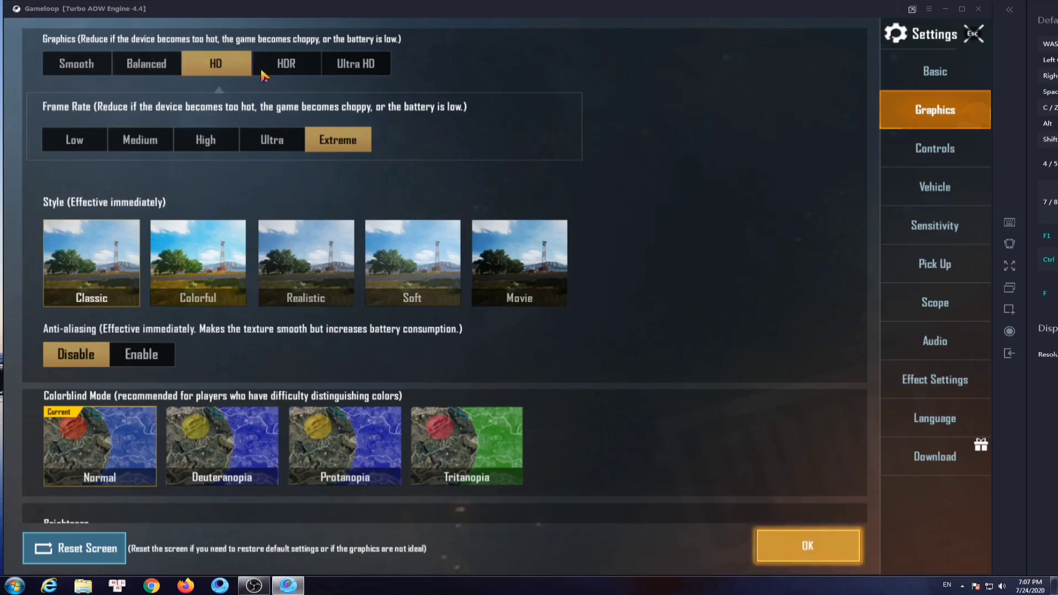
pyautogui.click(70, 68)
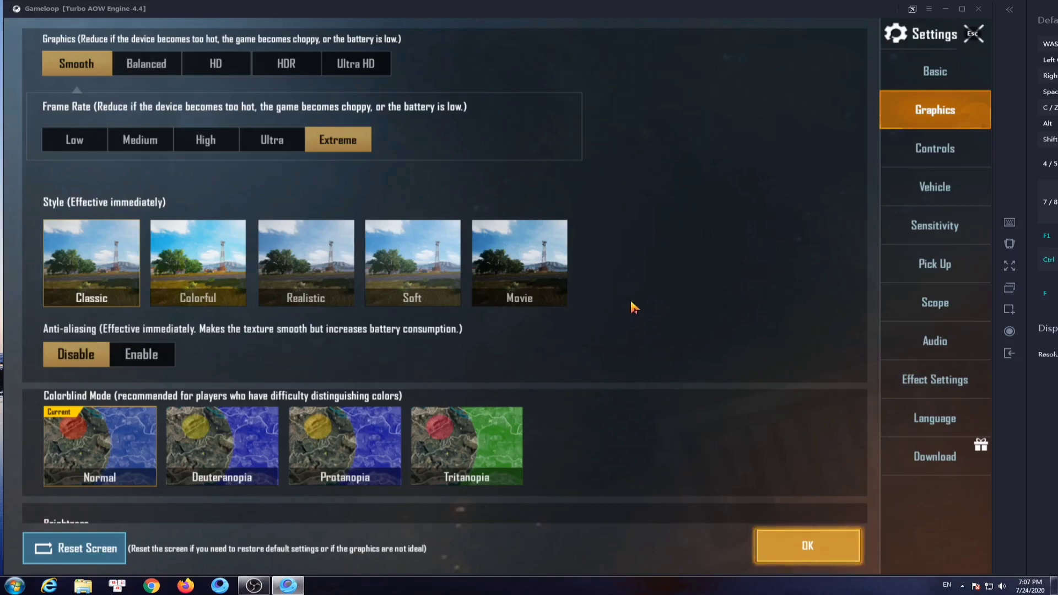
pyautogui.scroll(-4, 642, 301)
pyautogui.scroll(-1, 645, 302)
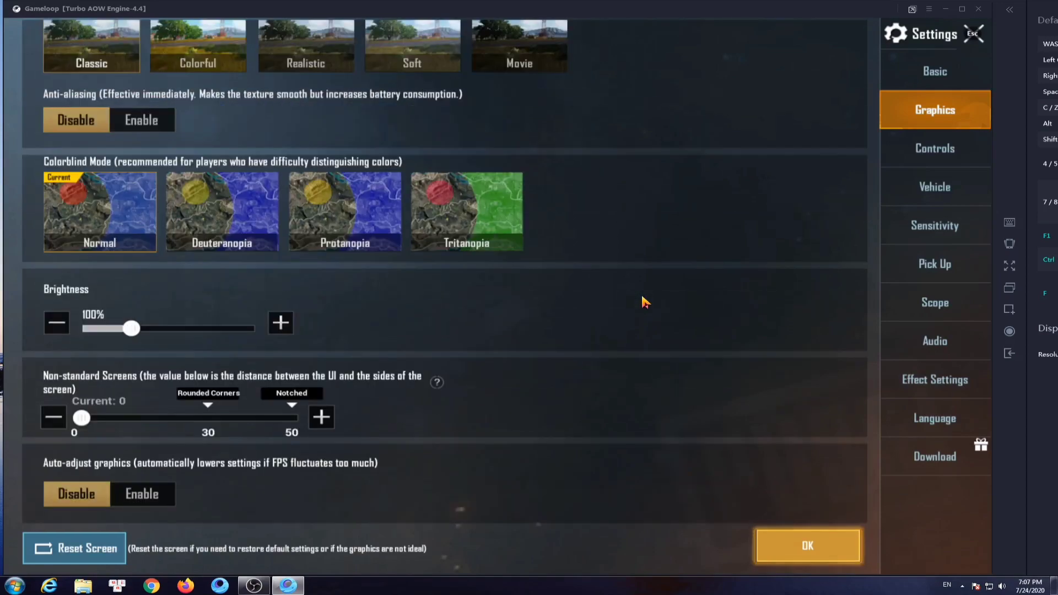
pyautogui.scroll(4, 645, 302)
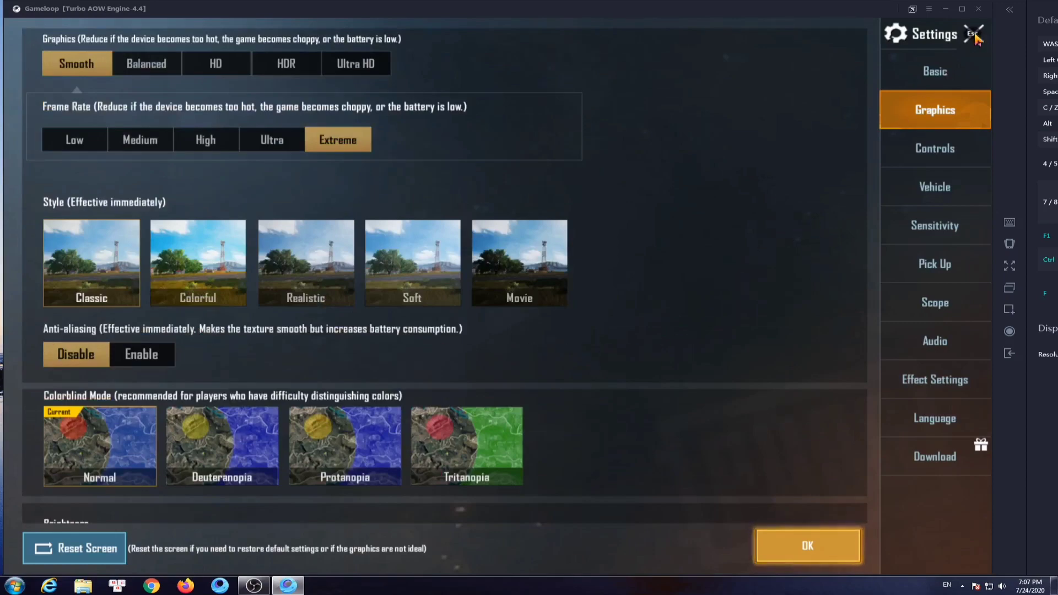
pyautogui.click(974, 35)
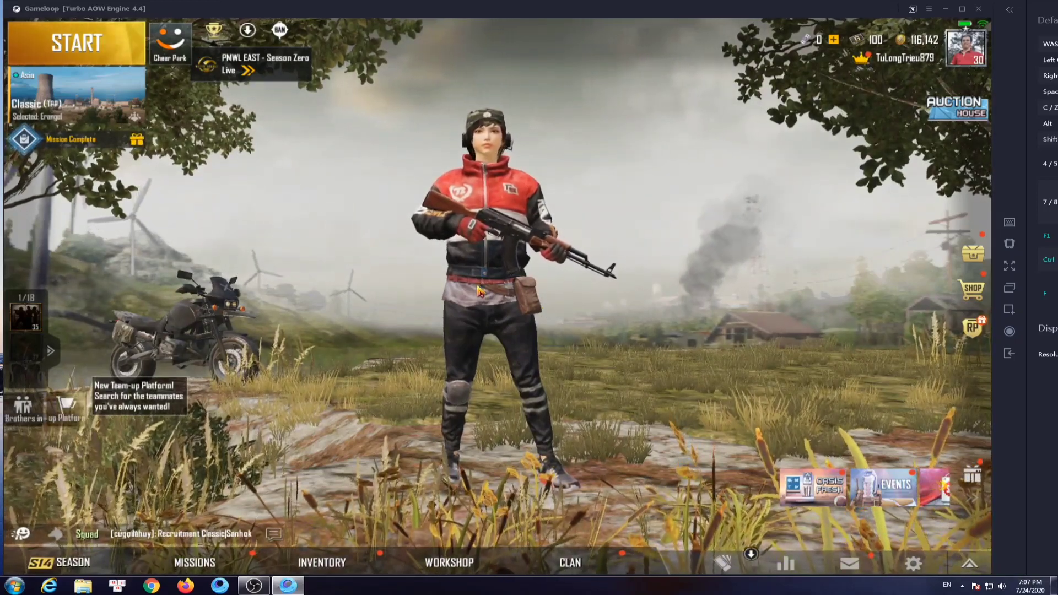
pyautogui.moveTo(461, 292); pyautogui.dragTo(667, 298)
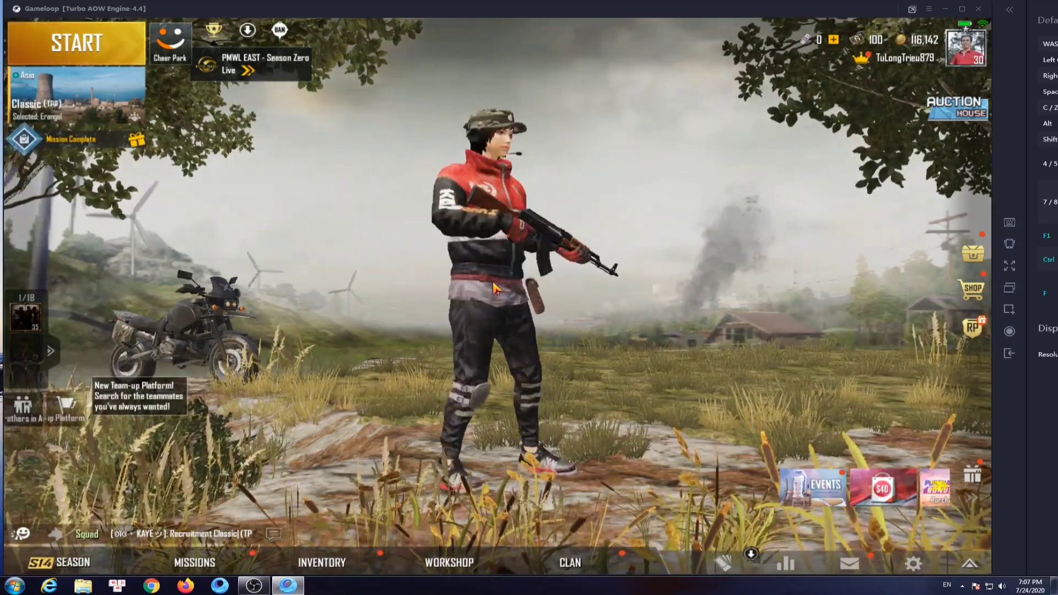
pyautogui.moveTo(494, 287); pyautogui.dragTo(846, 370)
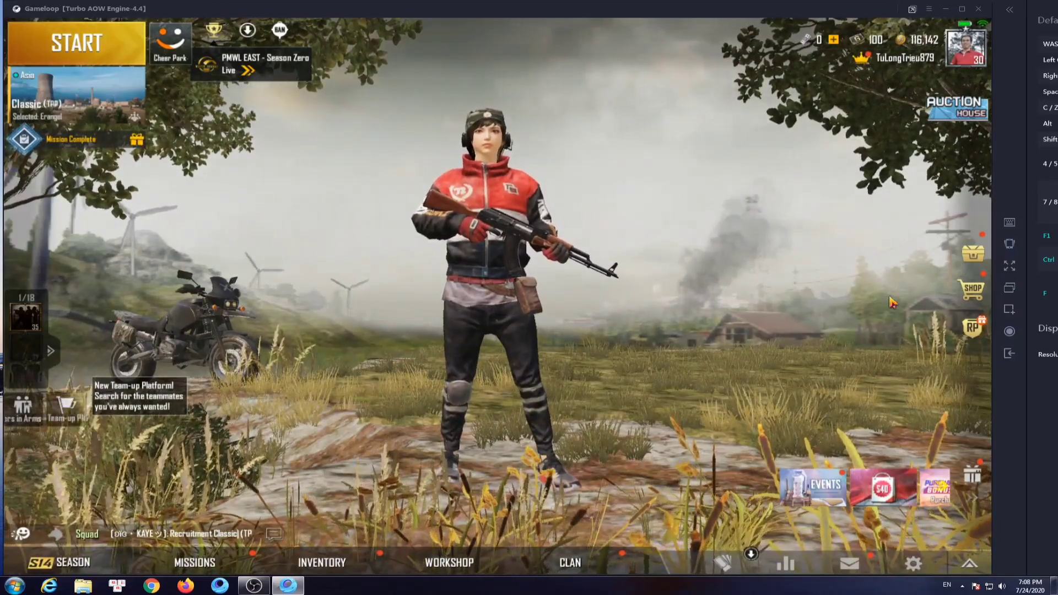
pyautogui.moveTo(771, 336); pyautogui.dragTo(796, 255)
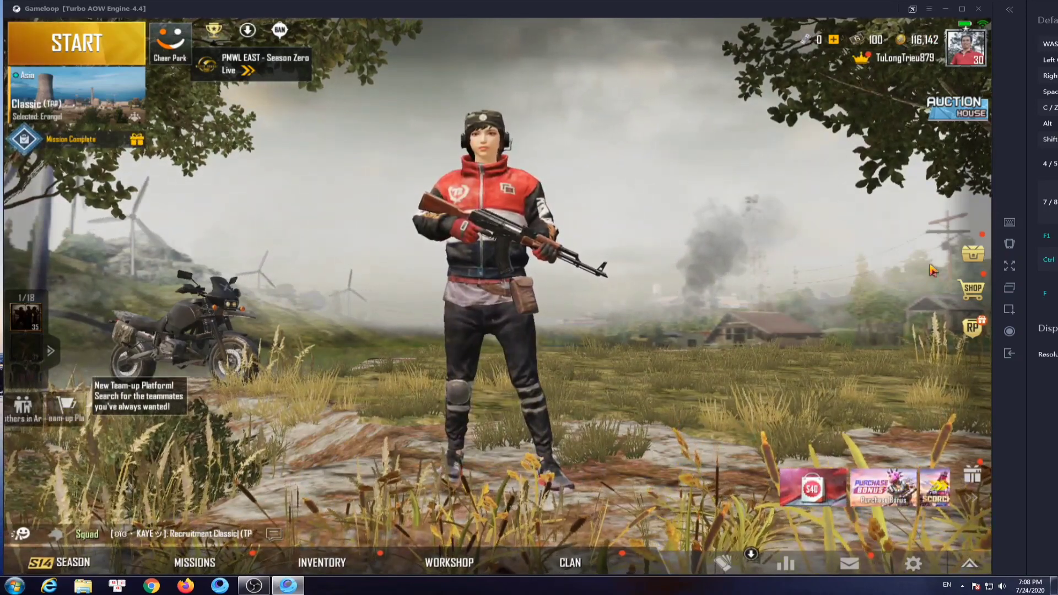
# - Open the first Classic control scheme for customization, then request and cancel copying the Classic FPP firing layout
pyautogui.click(913, 564)
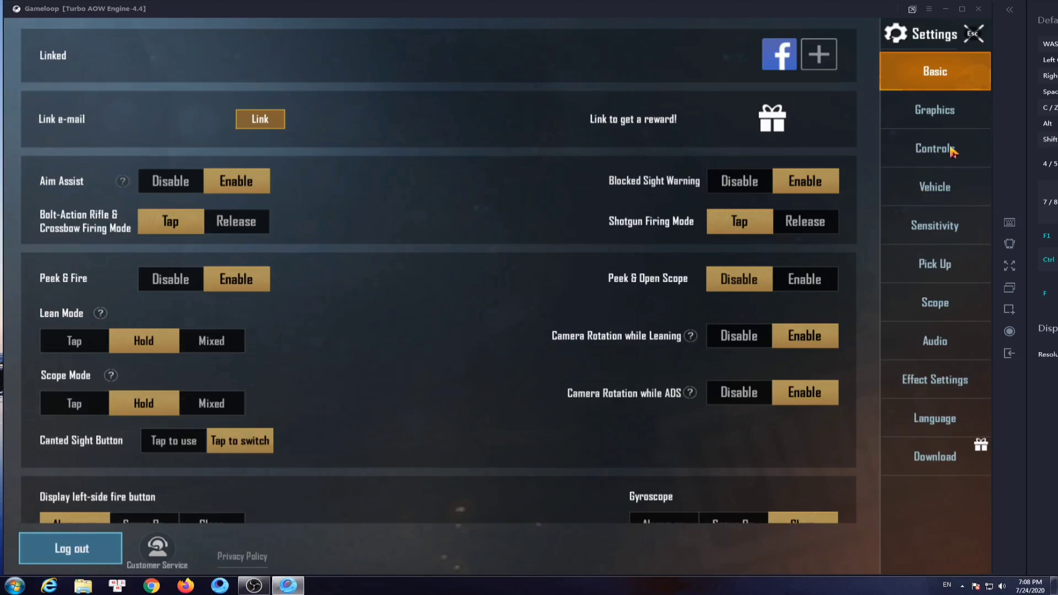
pyautogui.click(929, 138)
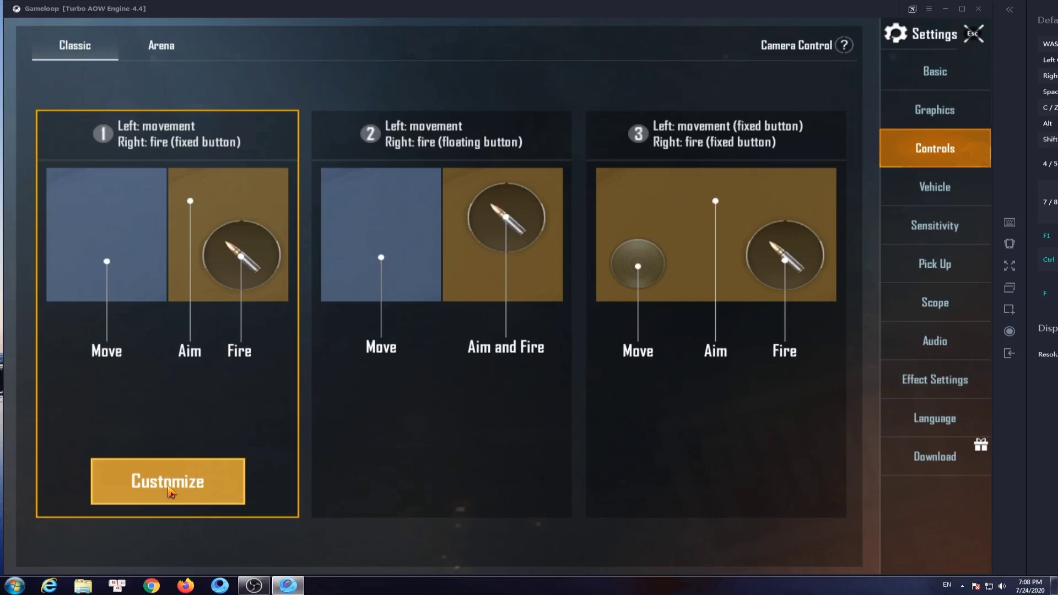
pyautogui.click(171, 492)
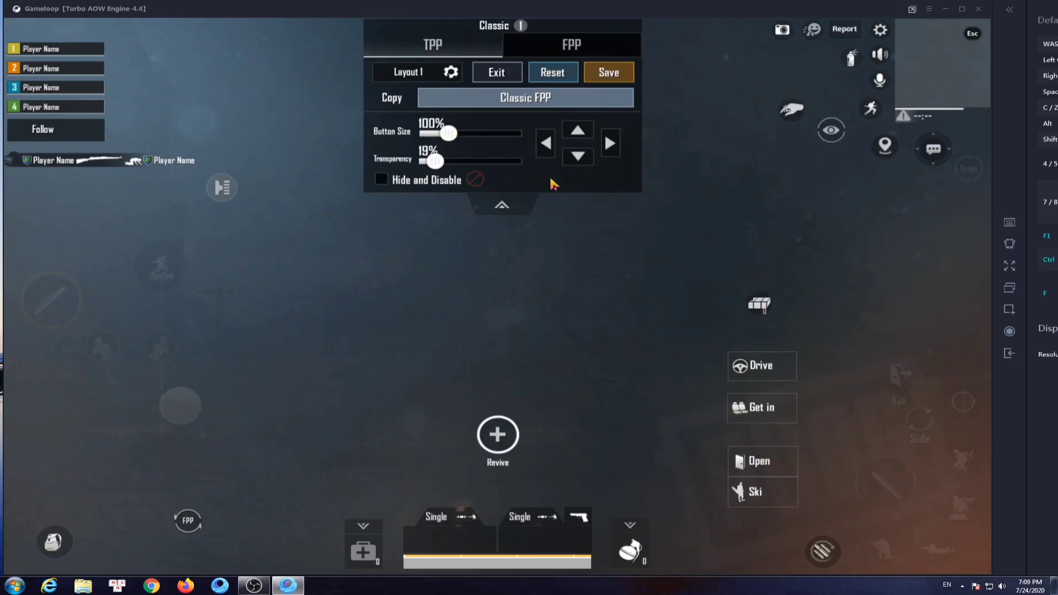
pyautogui.click(544, 106)
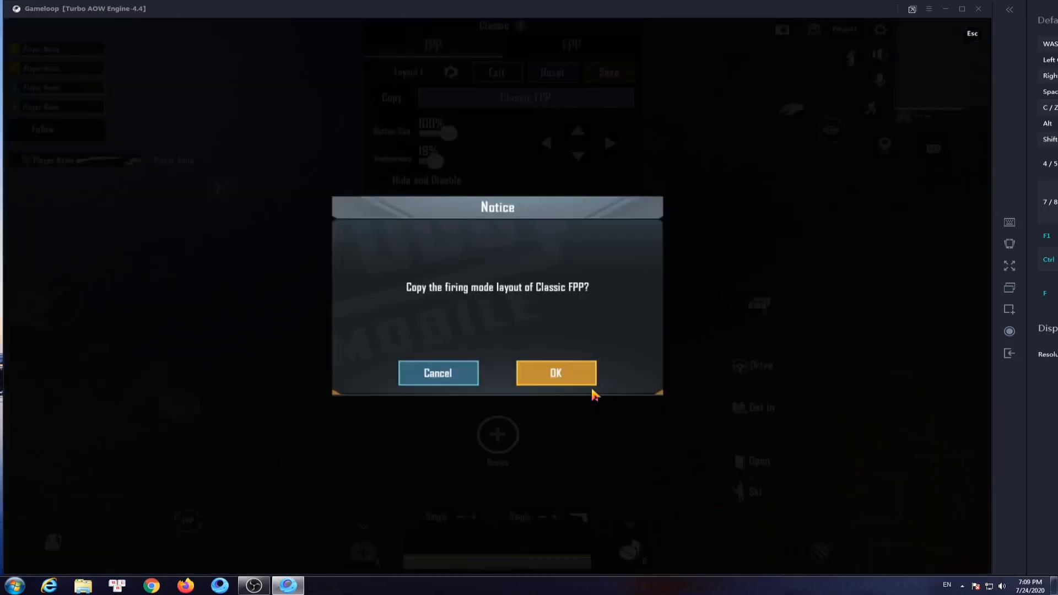
pyautogui.click(446, 377)
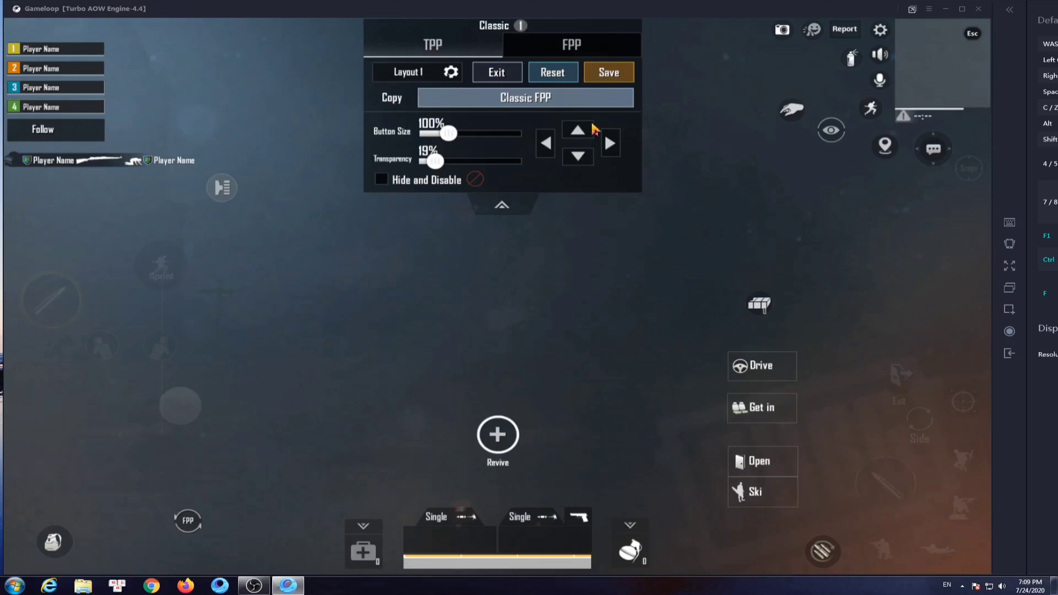
# - Display the emulator's key mapping overlay, bring its full settings into view, and close it again
pyautogui.click(1003, 222)
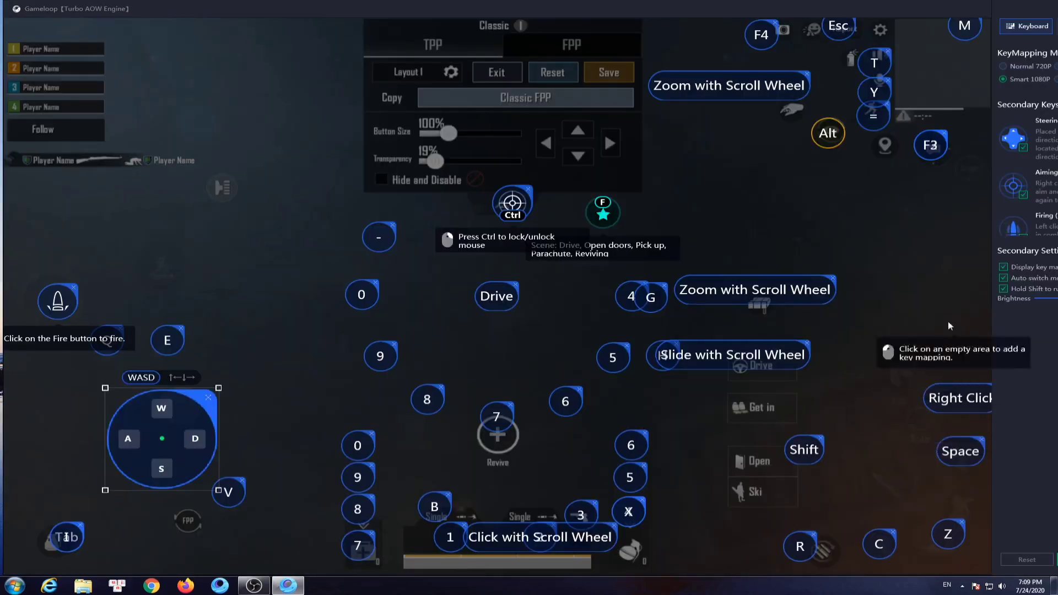
pyautogui.moveTo(901, 11); pyautogui.dragTo(718, 11)
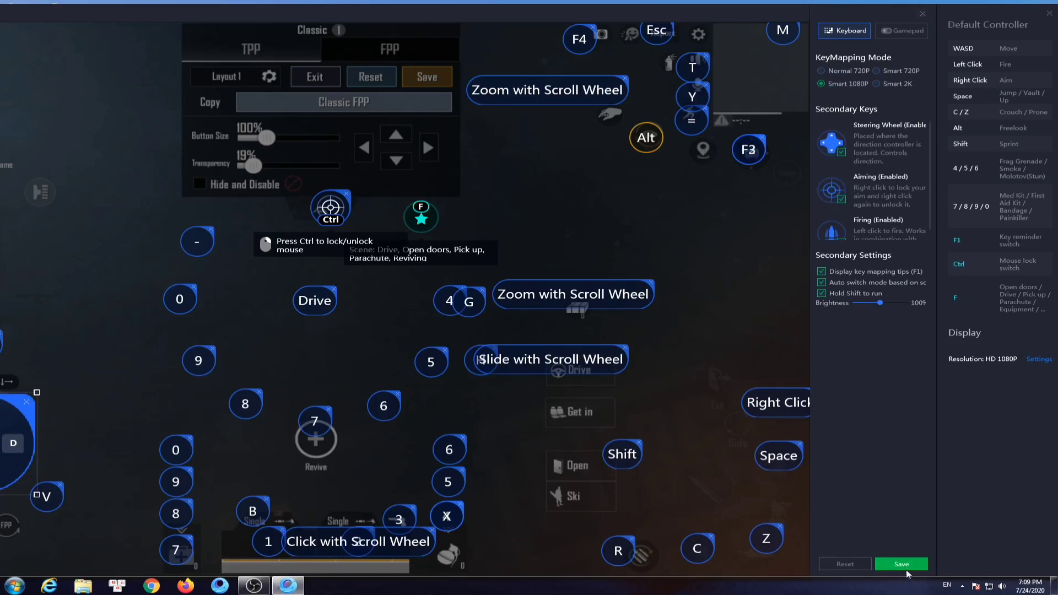
pyautogui.click(924, 11)
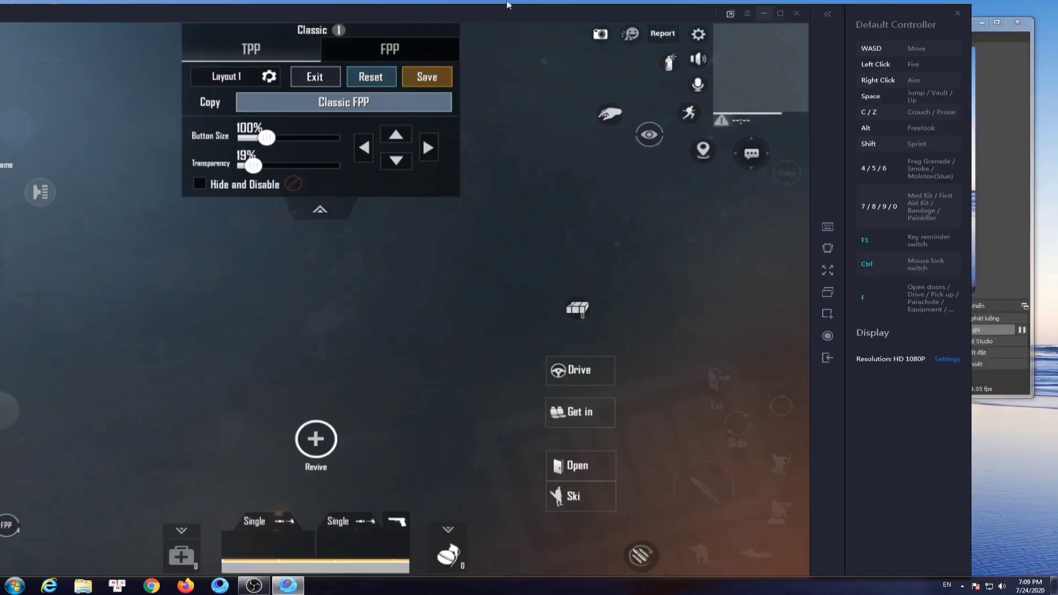
pyautogui.moveTo(527, 17); pyautogui.dragTo(636, 13)
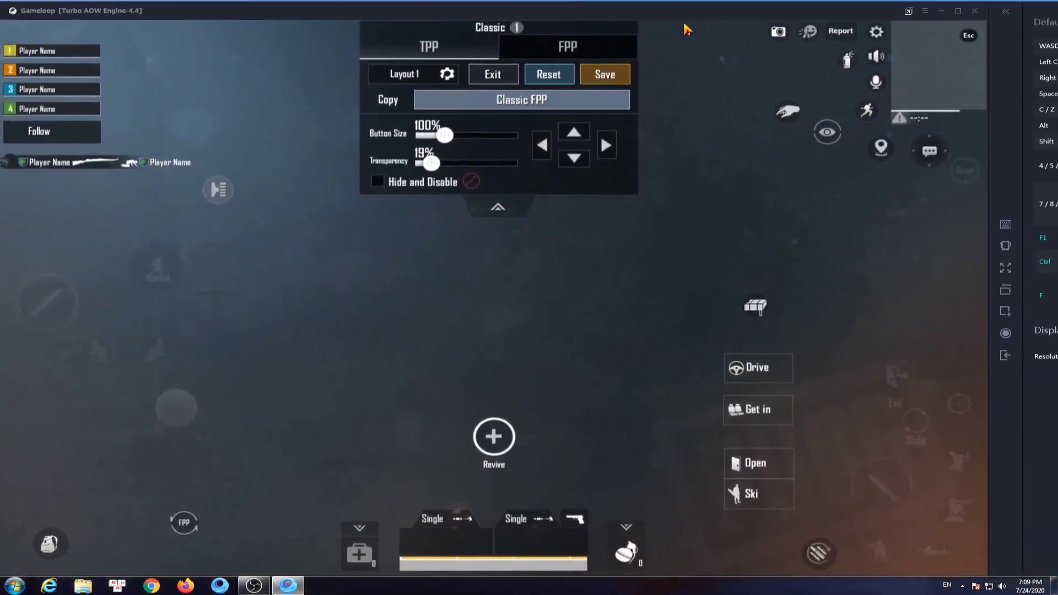
# - Open the emulator's Setting Center and examine the available resolution and DPI choices in the engine settings
pyautogui.click(925, 11)
pyautogui.click(922, 129)
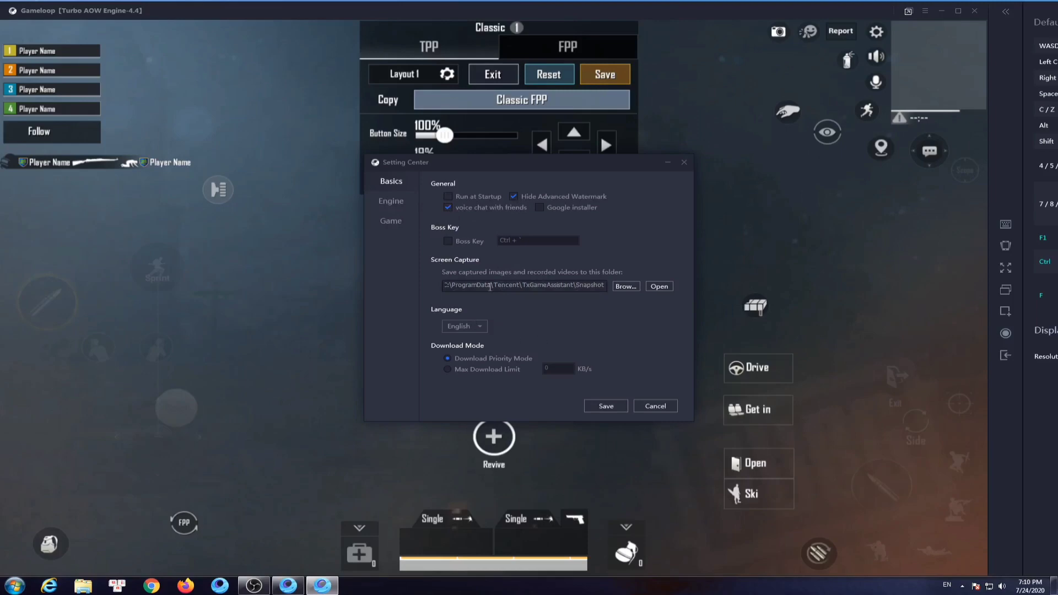
pyautogui.click(387, 202)
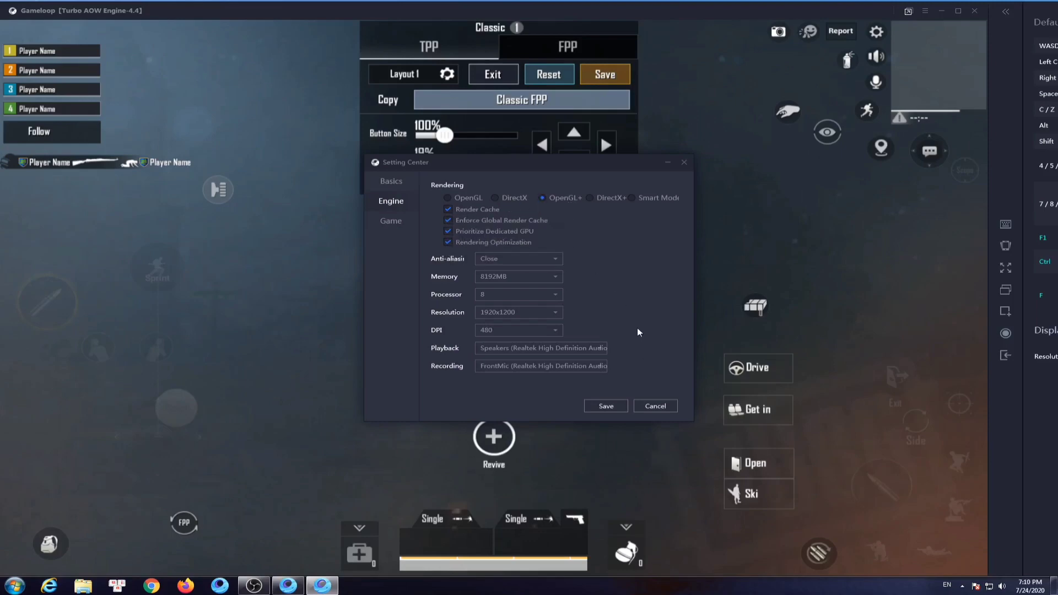
pyautogui.click(556, 312)
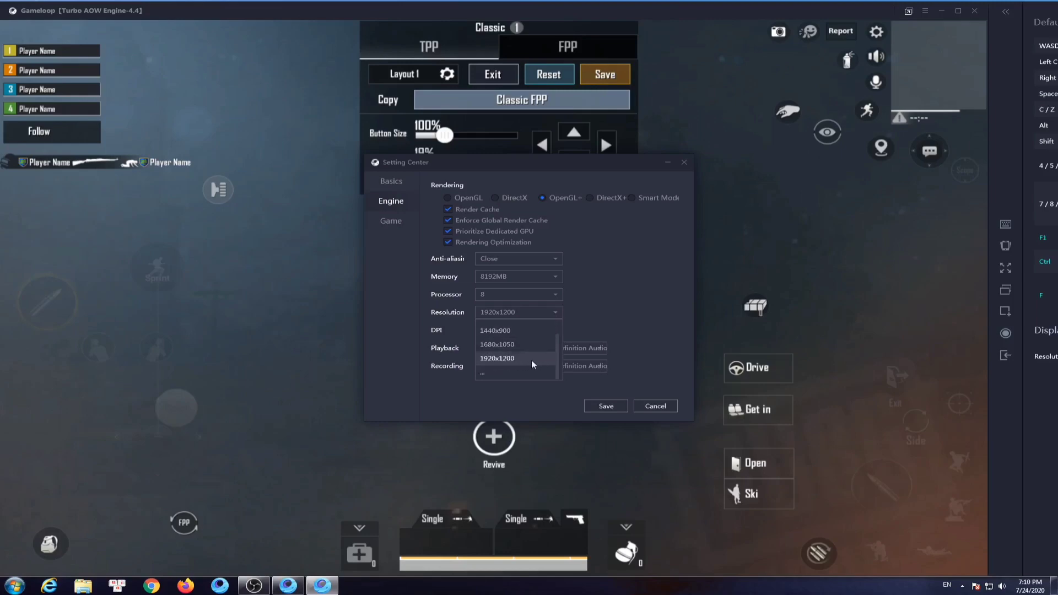
pyautogui.click(557, 312)
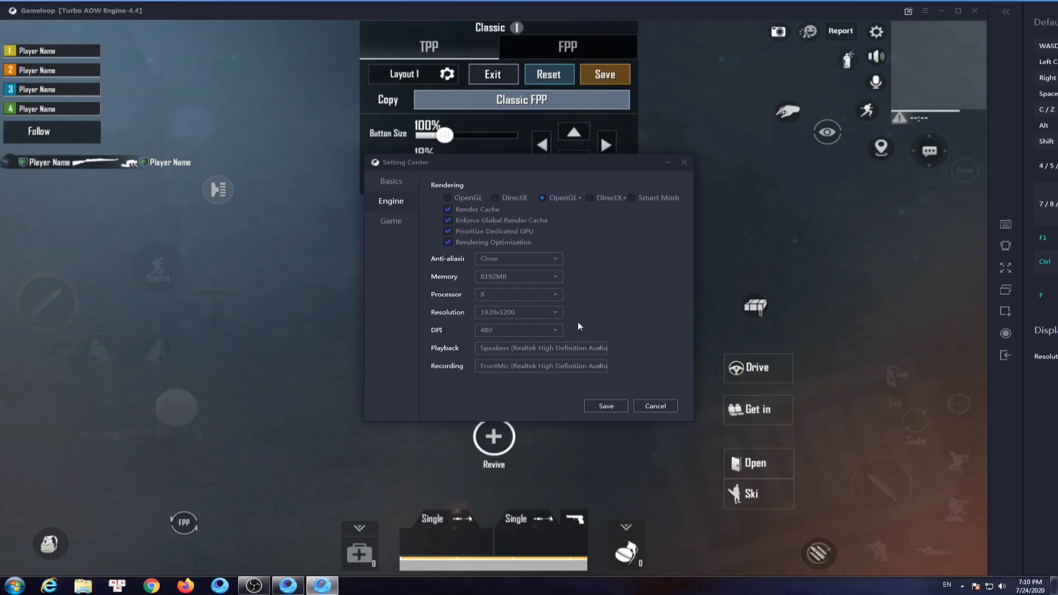
pyautogui.click(555, 331)
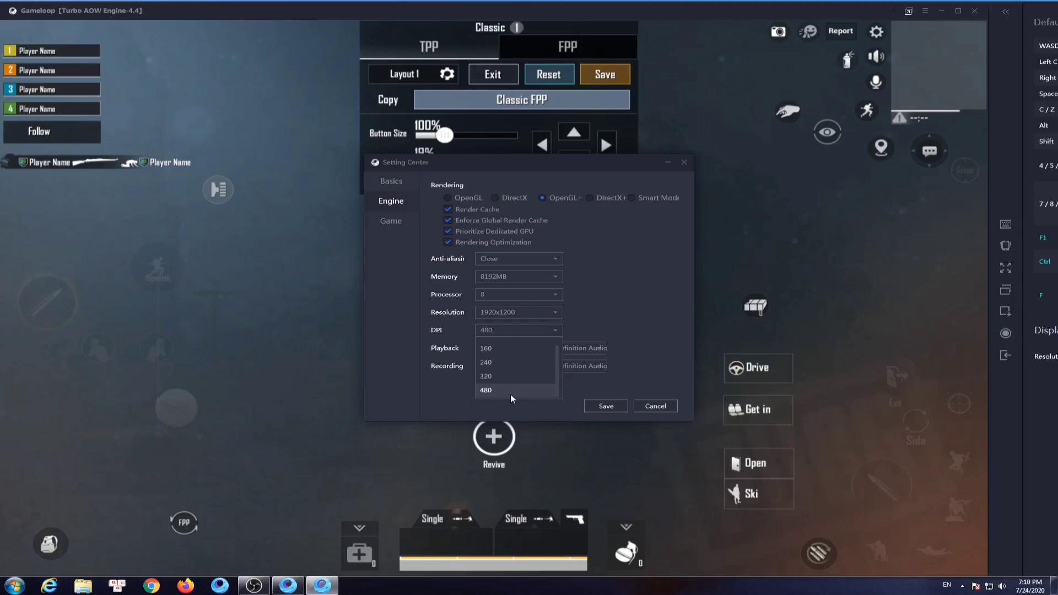
pyautogui.click(554, 329)
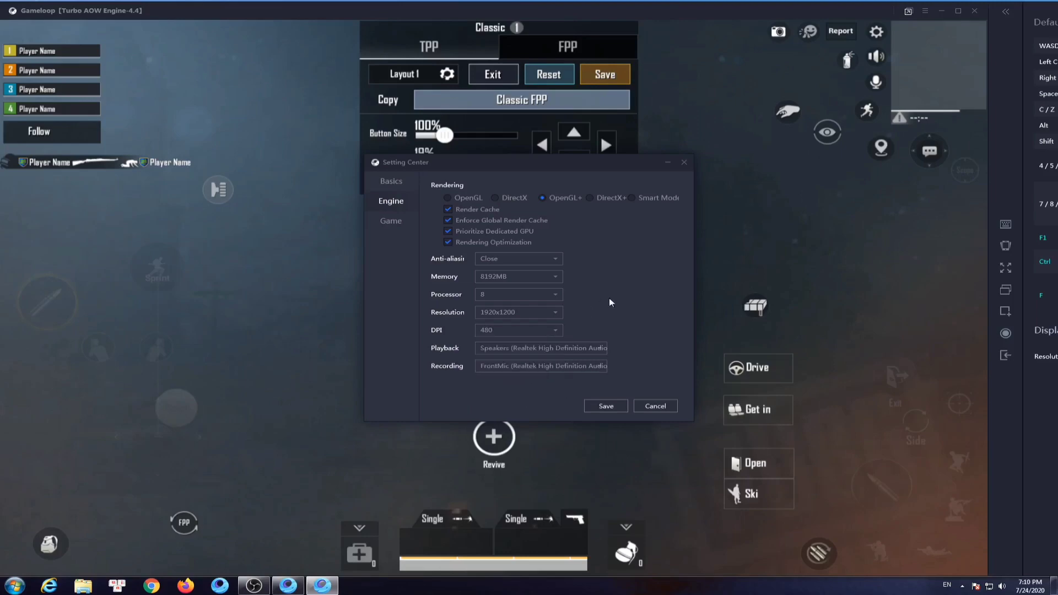
# - Examine the processor choices and select 8192MB as the engine's memory
pyautogui.click(556, 293)
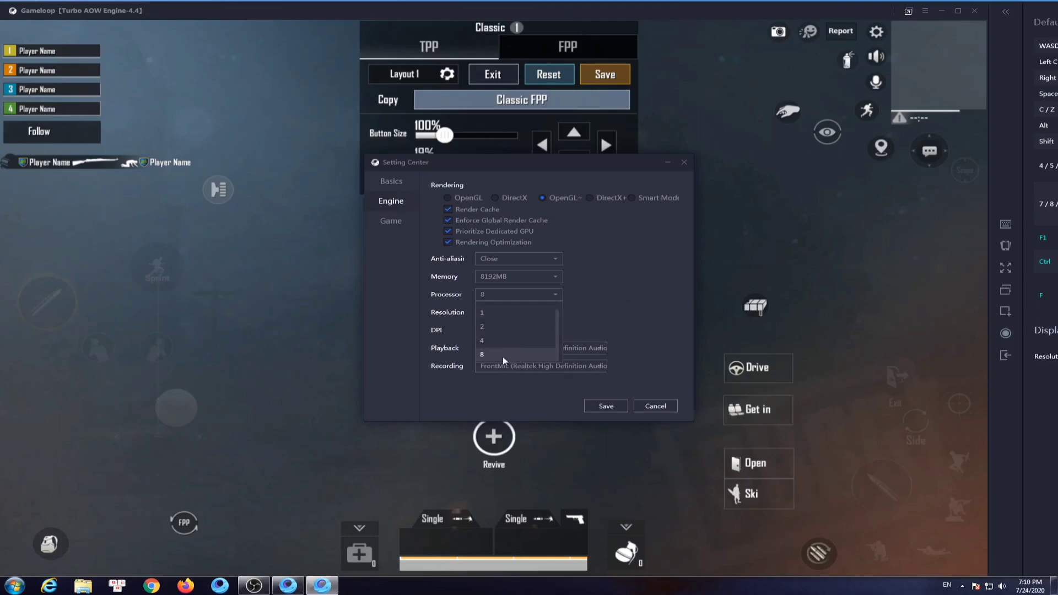
pyautogui.click(557, 293)
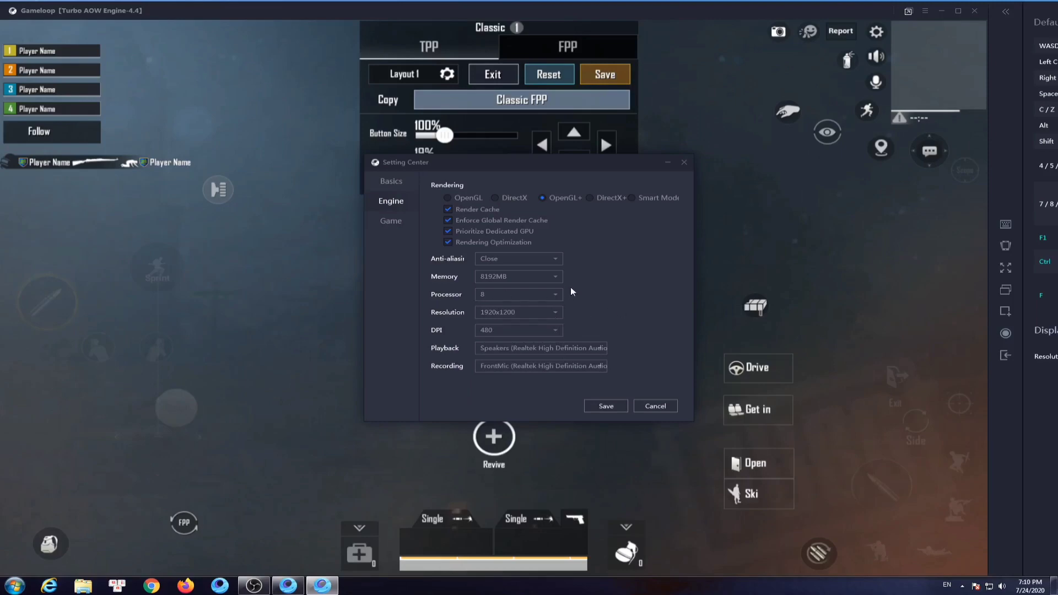
pyautogui.click(552, 278)
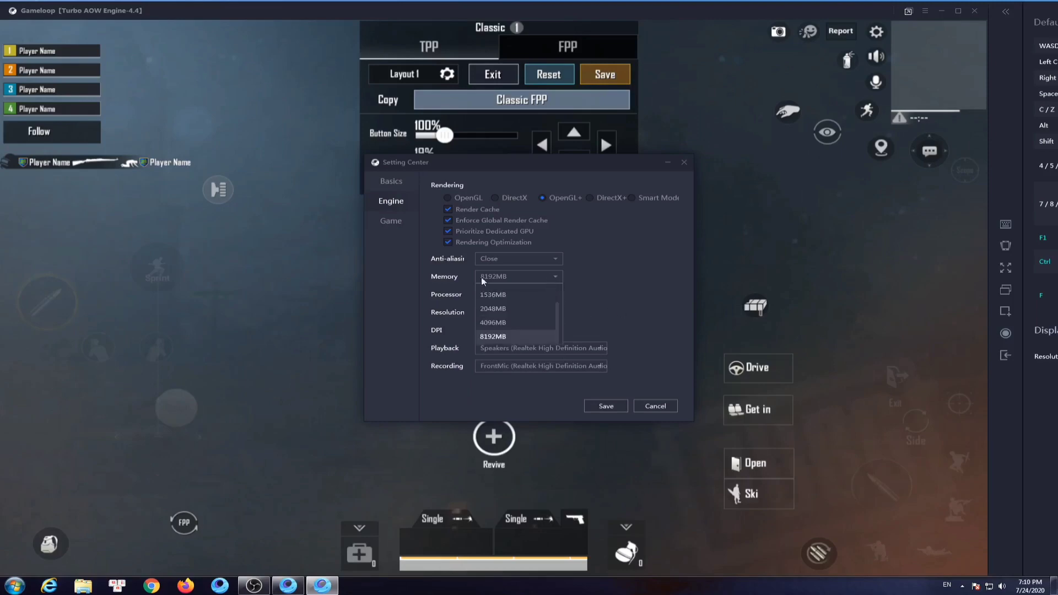
pyautogui.click(521, 336)
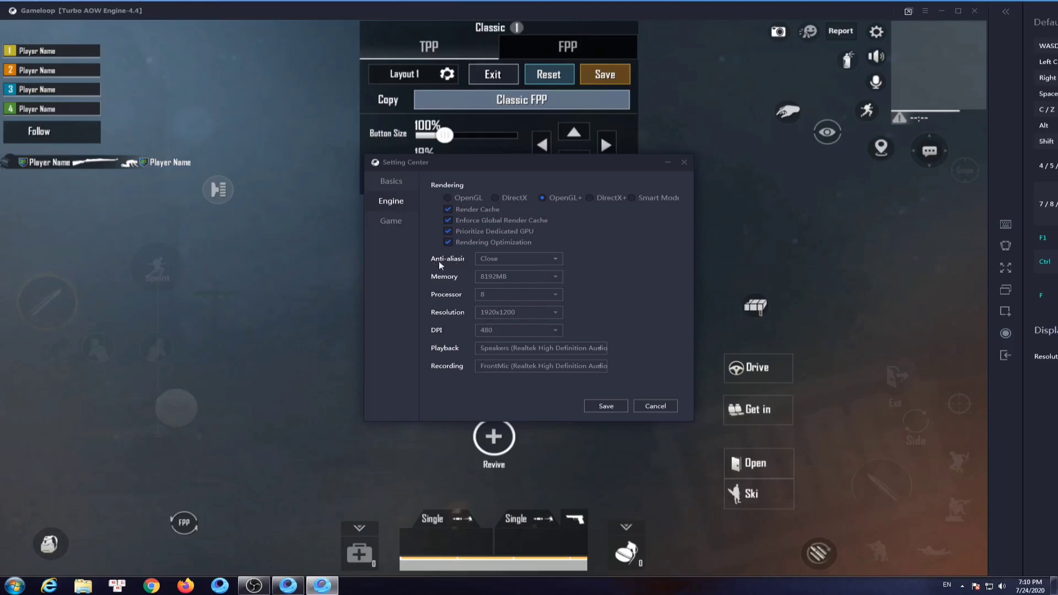
# - Review the anti-aliasing choices and PUBG MOBILE's gaming resolution and display quality, and close the Setting Center without saving
pyautogui.click(555, 259)
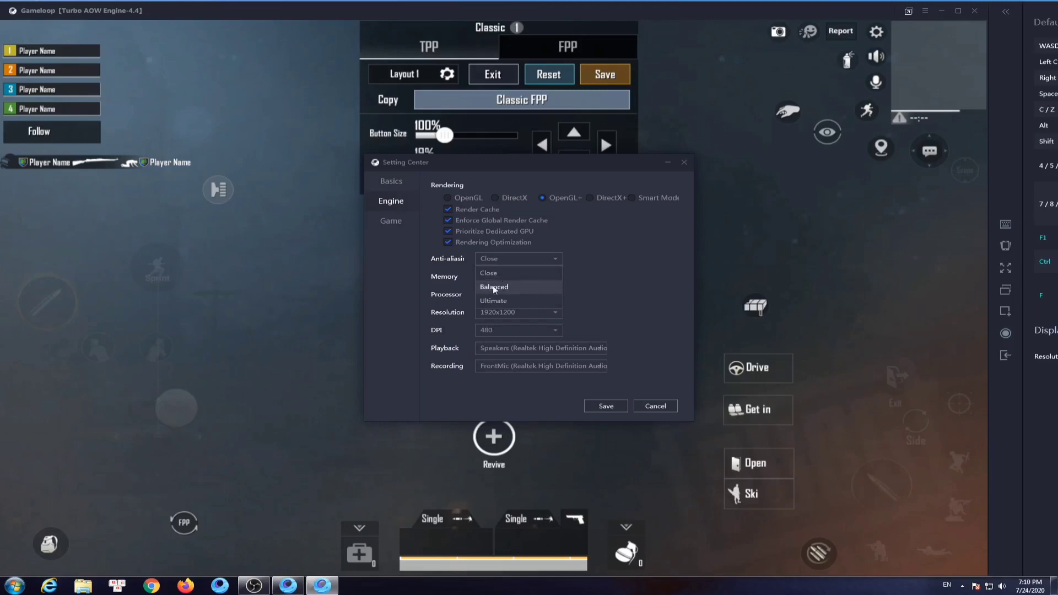
pyautogui.click(557, 260)
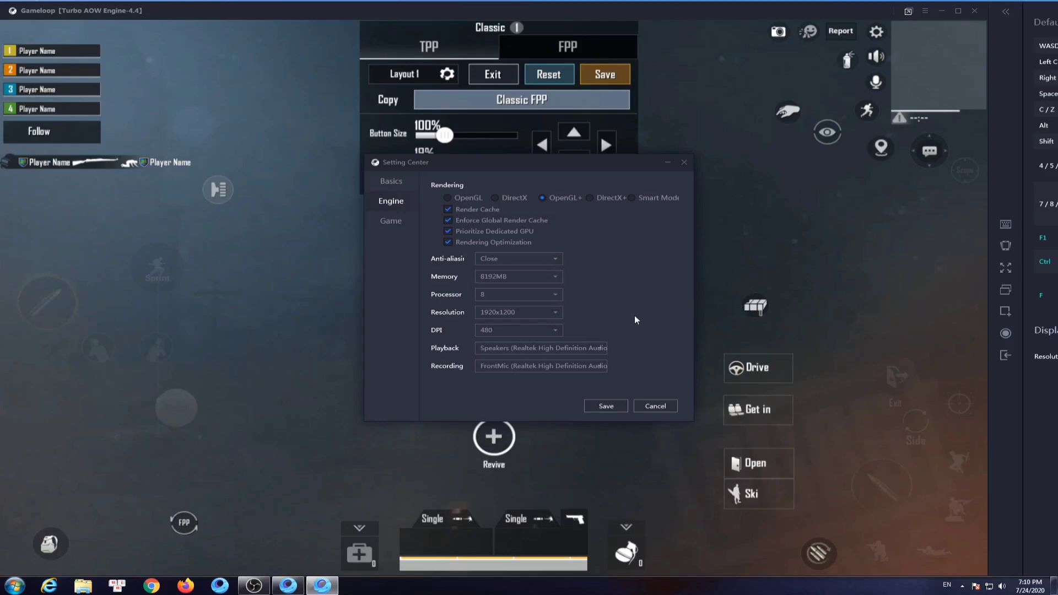
pyautogui.click(388, 221)
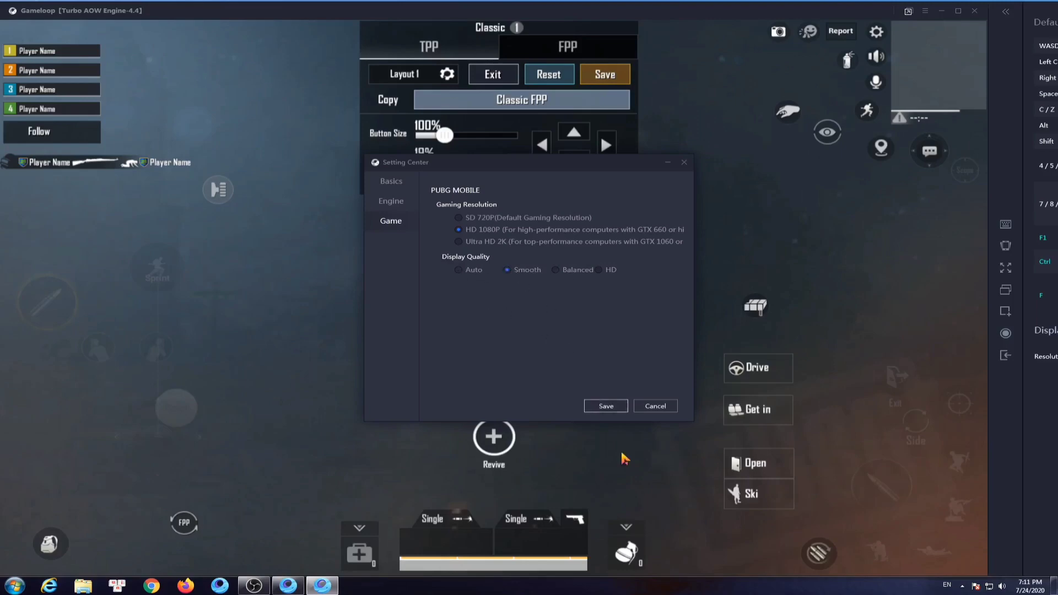
pyautogui.click(684, 162)
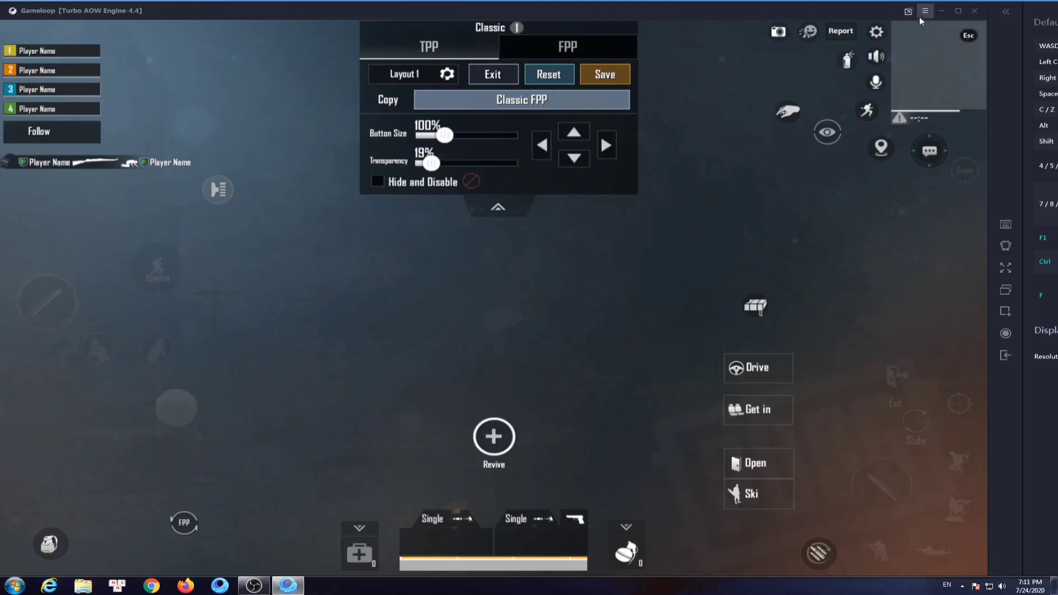
# - Exit the Gameloop emulator, confirming the exit, and refresh the desktop
pyautogui.click(975, 11)
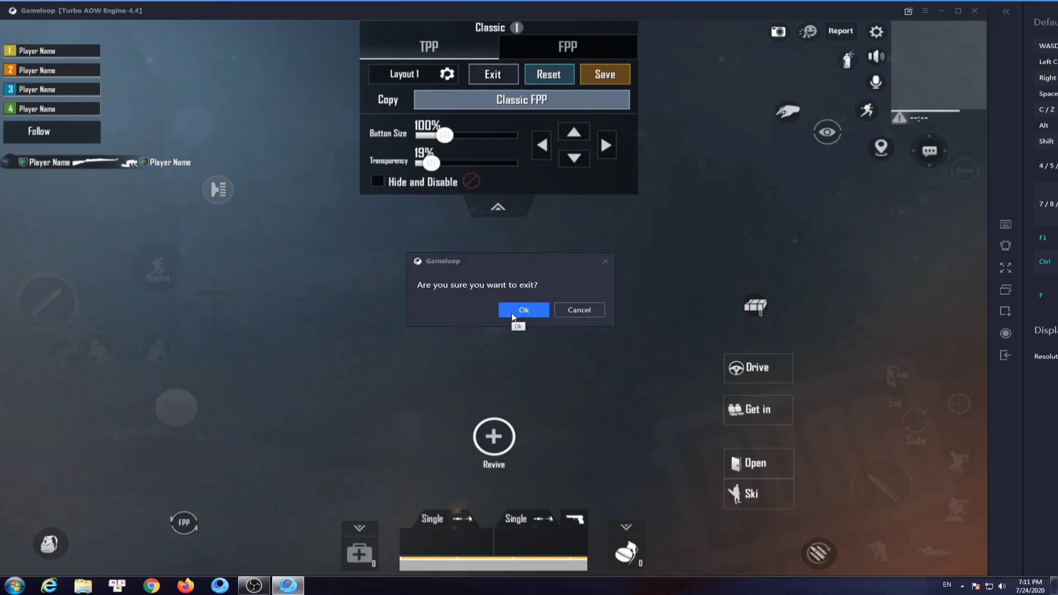
pyautogui.click(512, 311)
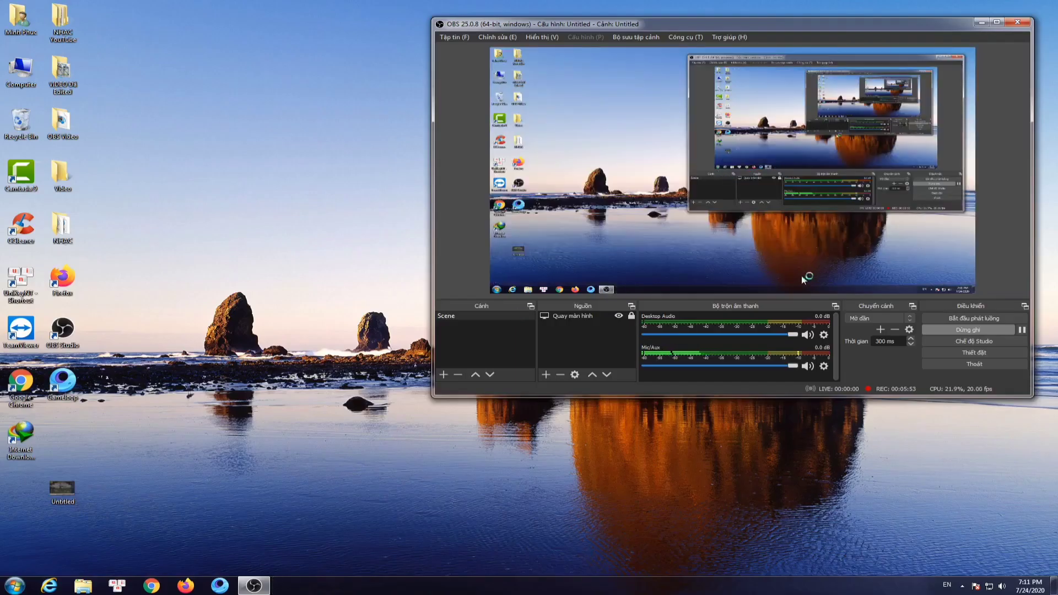
pyautogui.rightClick(111, 30)
pyautogui.click(129, 57)
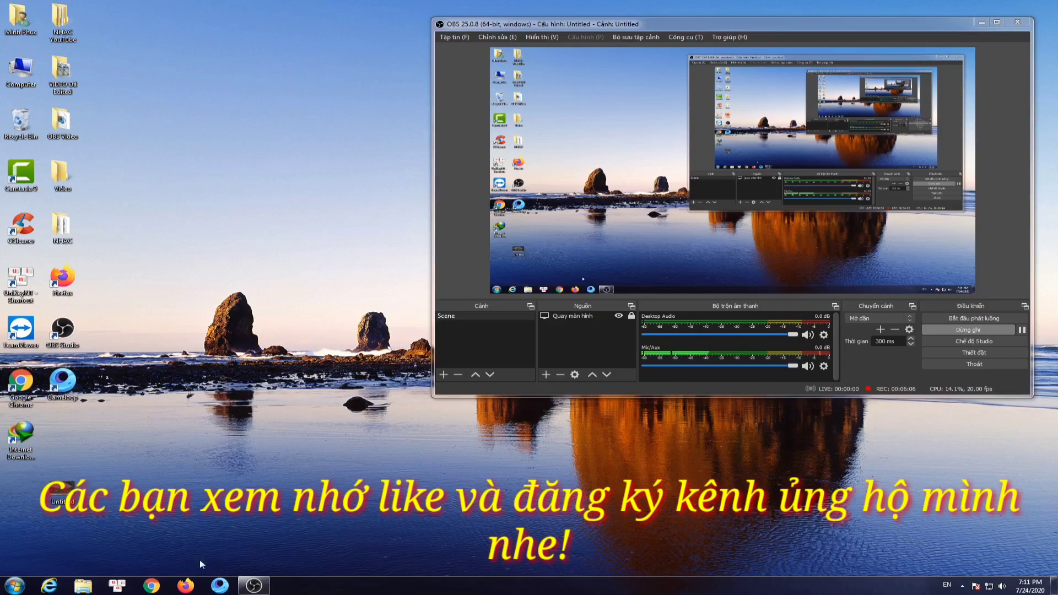
# - Switch to Chrome and search Google for "bluestack download" in a new tab
pyautogui.click(152, 588)
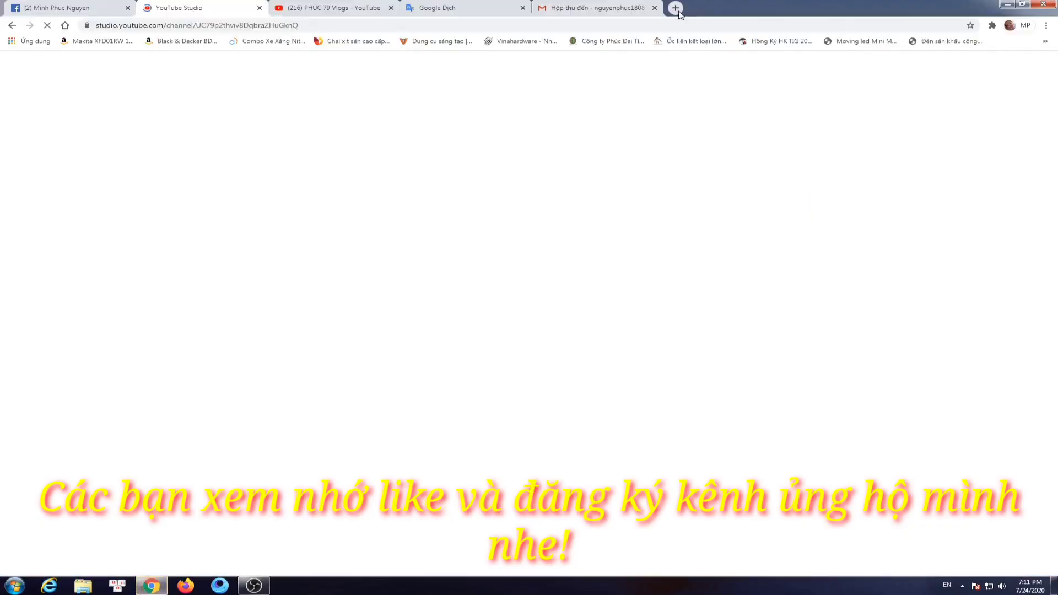
pyautogui.click(676, 9)
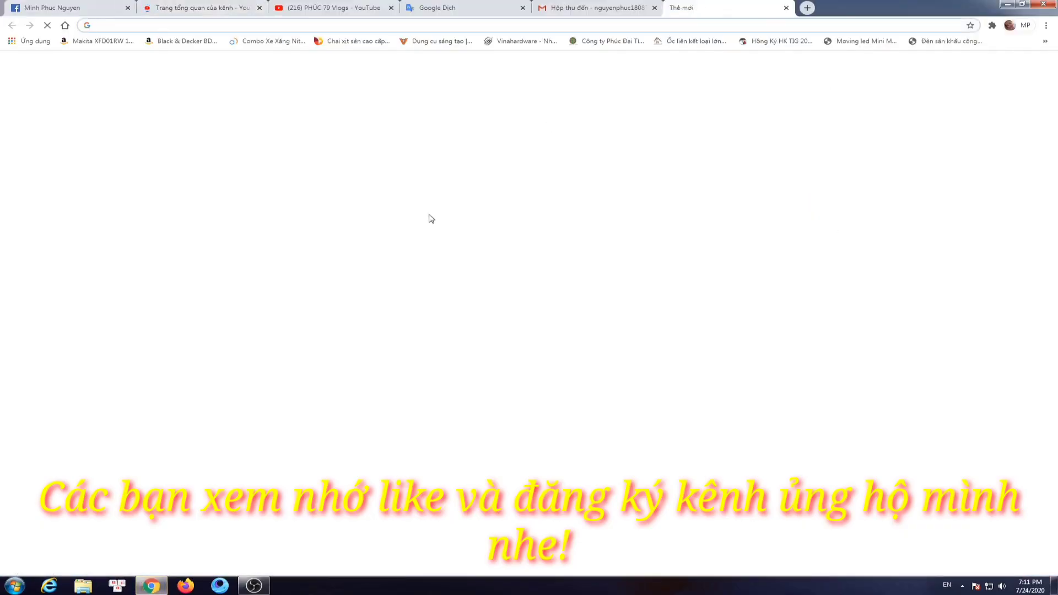
pyautogui.click(342, 25)
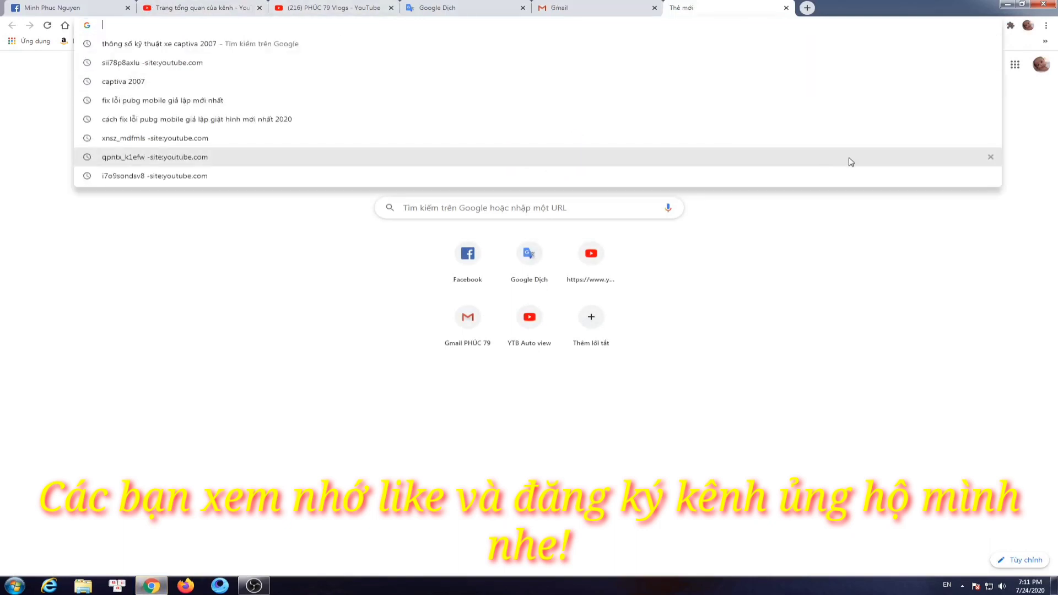
pyautogui.write('bl')
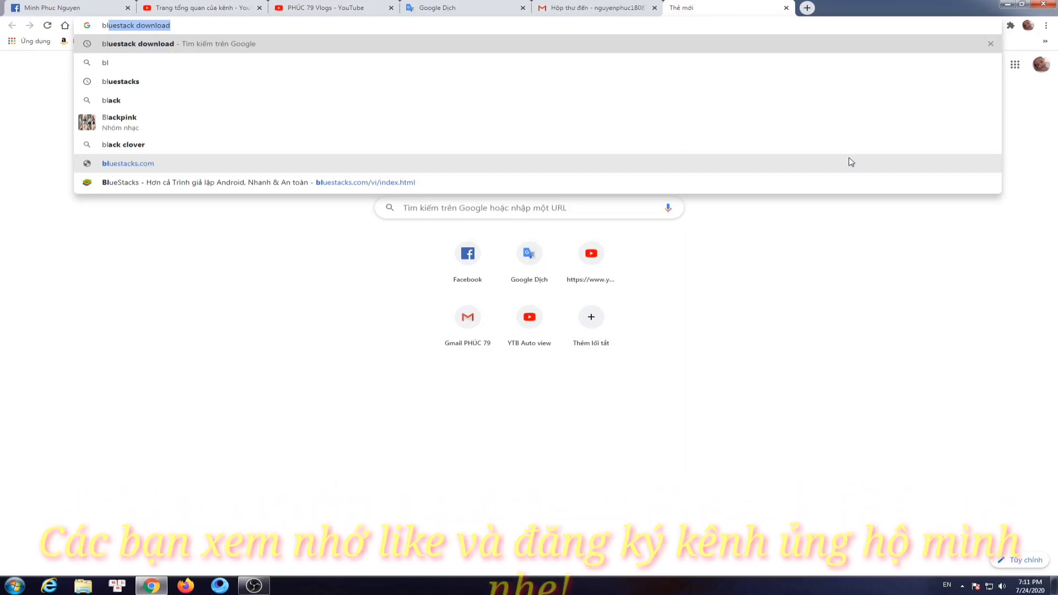
pyautogui.write('u')
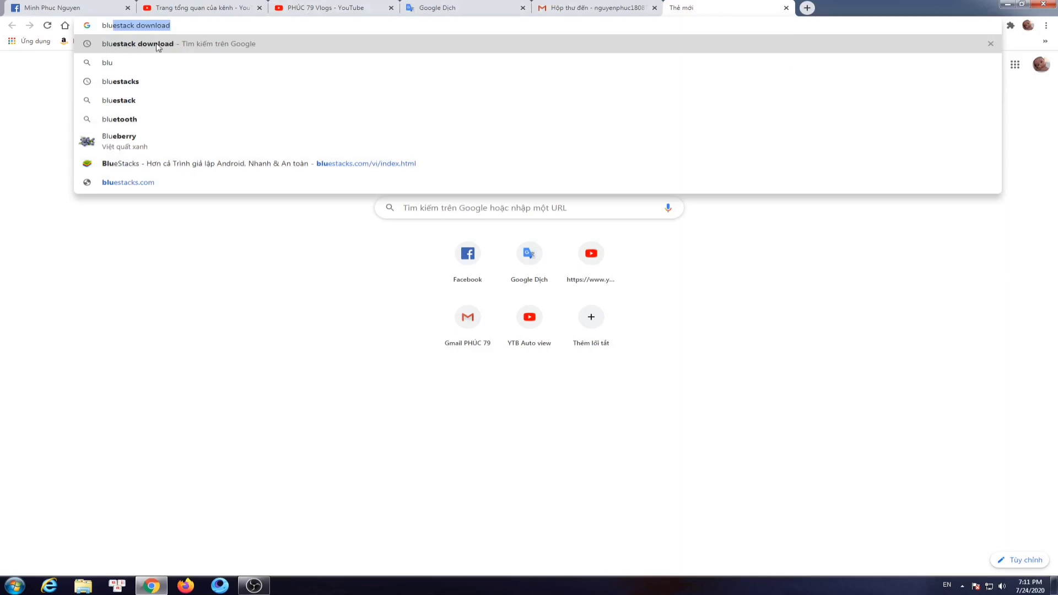
pyautogui.click(126, 43)
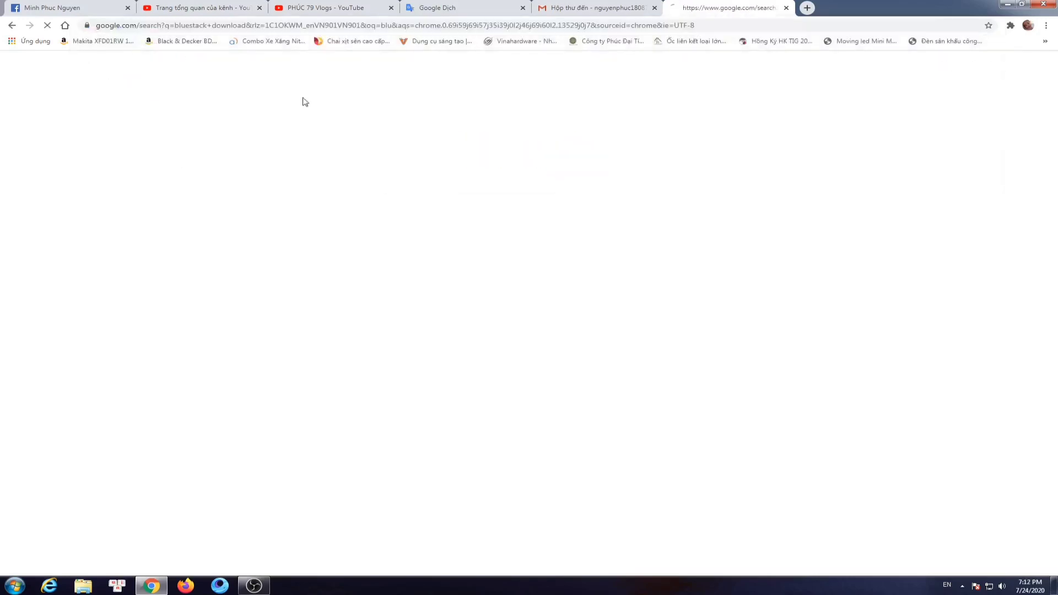
# - Look through the search results and open the official Vietnamese BlueStacks website
pyautogui.scroll(-1, 548, 259)
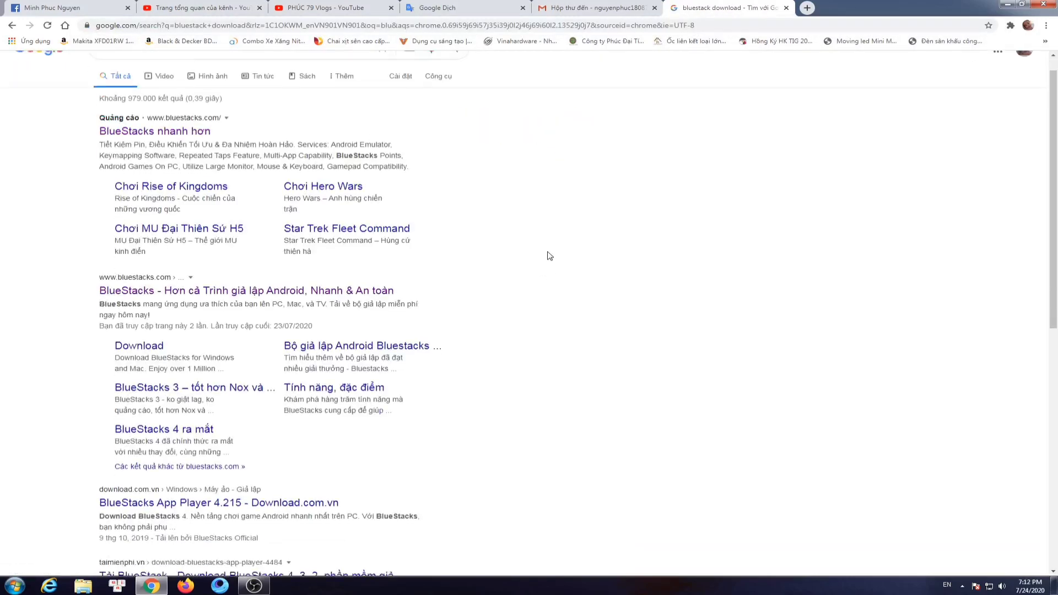
pyautogui.scroll(-2, 607, 229)
pyautogui.scroll(3, 606, 231)
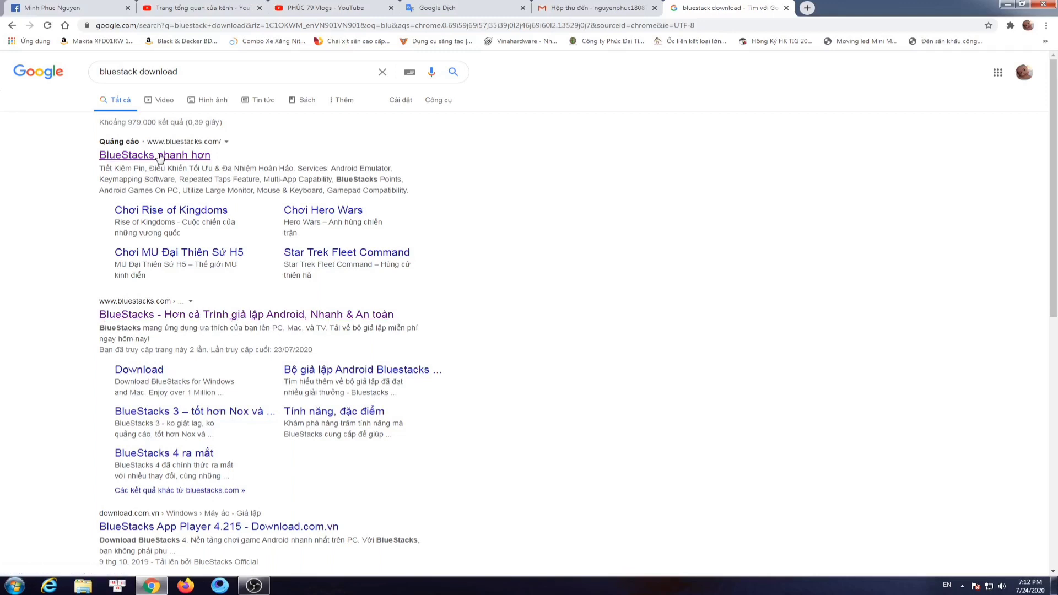
pyautogui.click(217, 319)
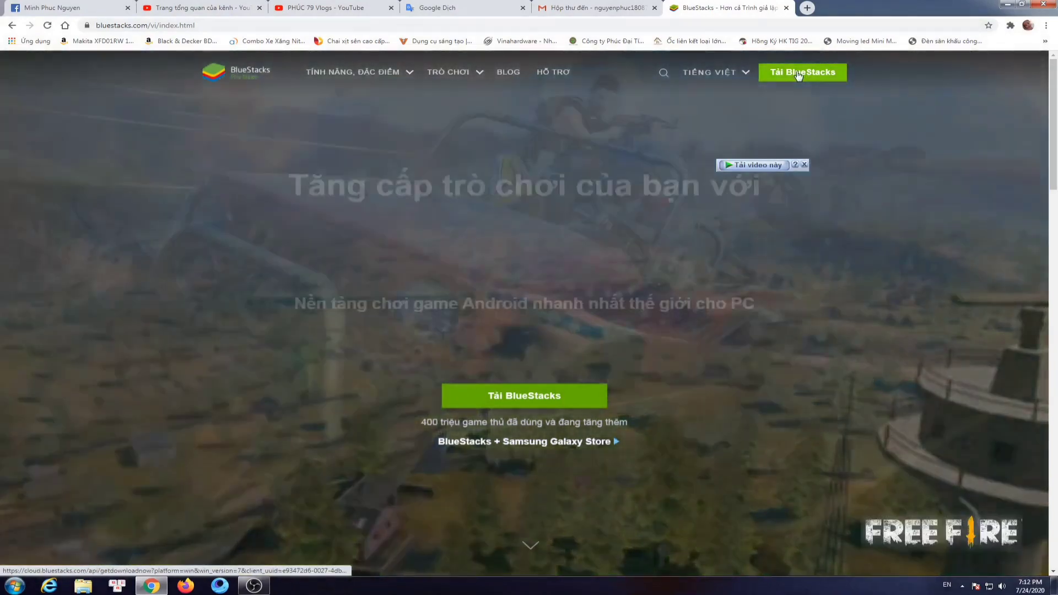
# - Try to download the BlueStacks installer, cancel the download, and leave the BlueStacks page and the browser
pyautogui.click(798, 75)
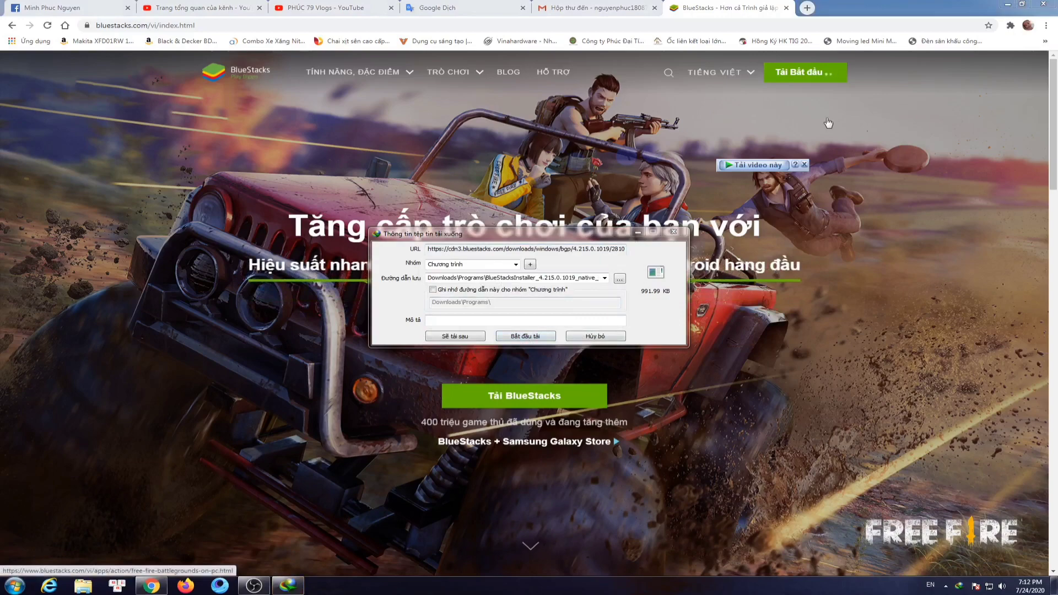
pyautogui.press('Escape')
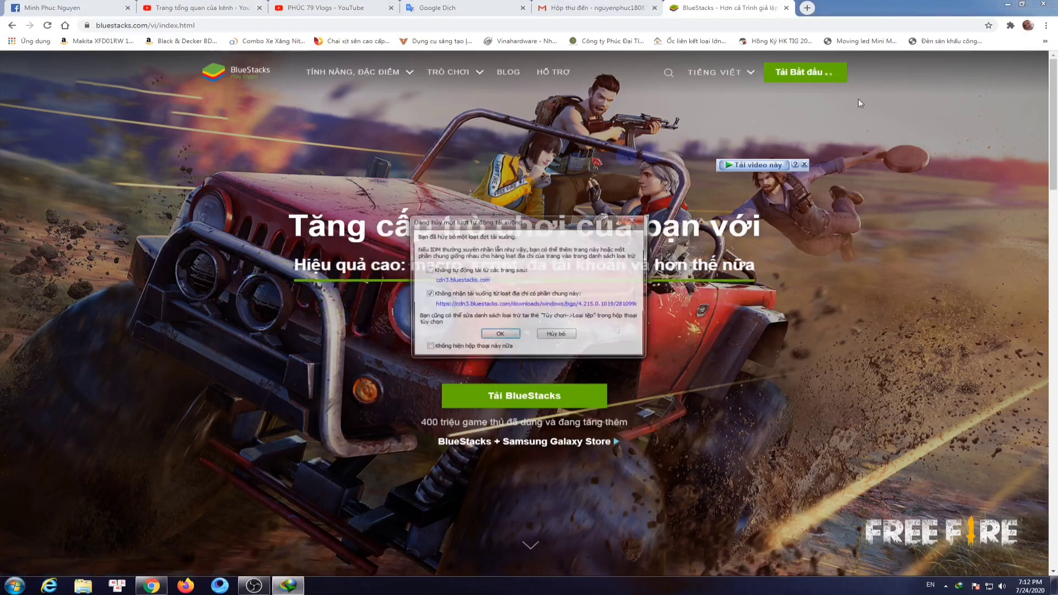
pyautogui.press('Return')
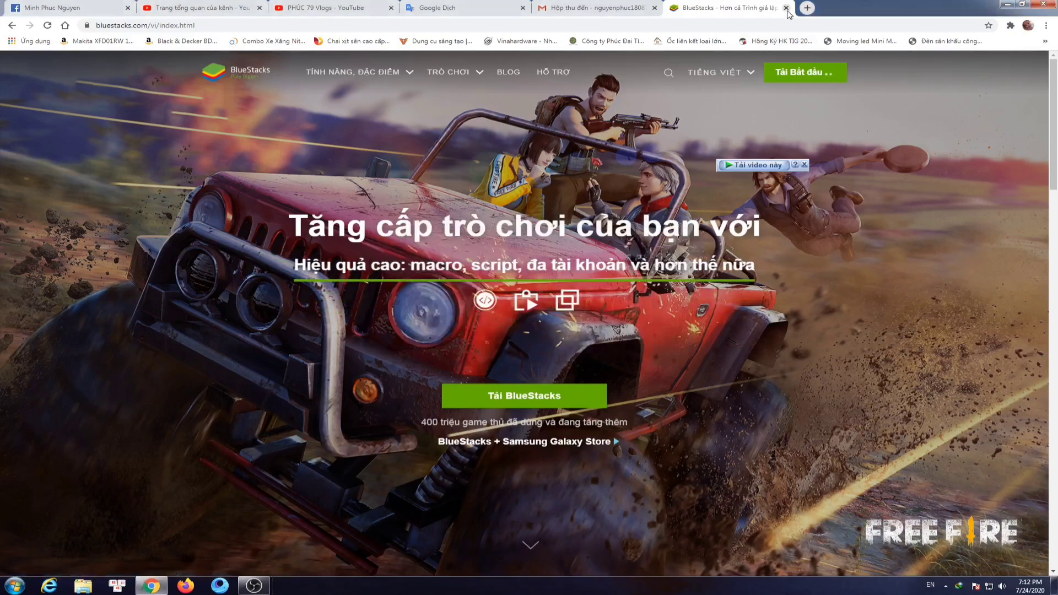
pyautogui.click(786, 8)
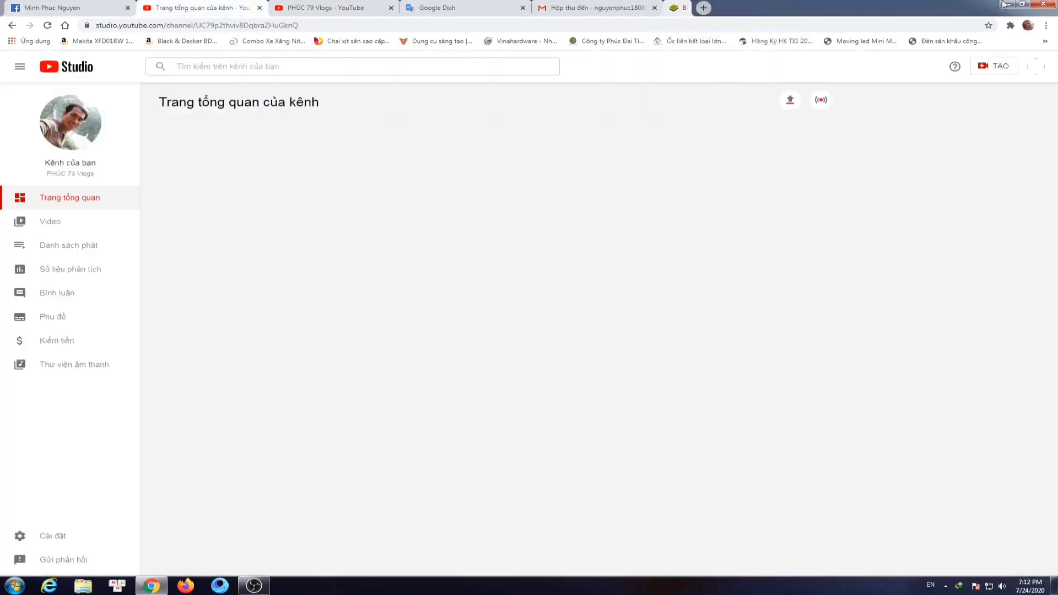
pyautogui.click(1005, 4)
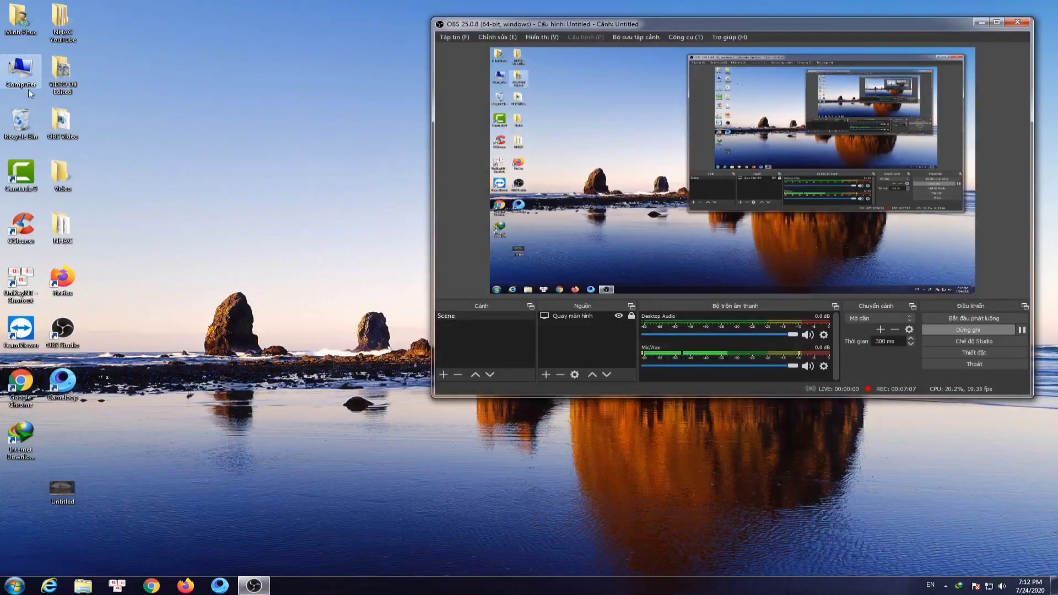
# - Open the Programs folder inside the user's Downloads and run the BlueStacksInstaller 4.215.0.1019 file as administrator
pyautogui.doubleClick(19, 19)
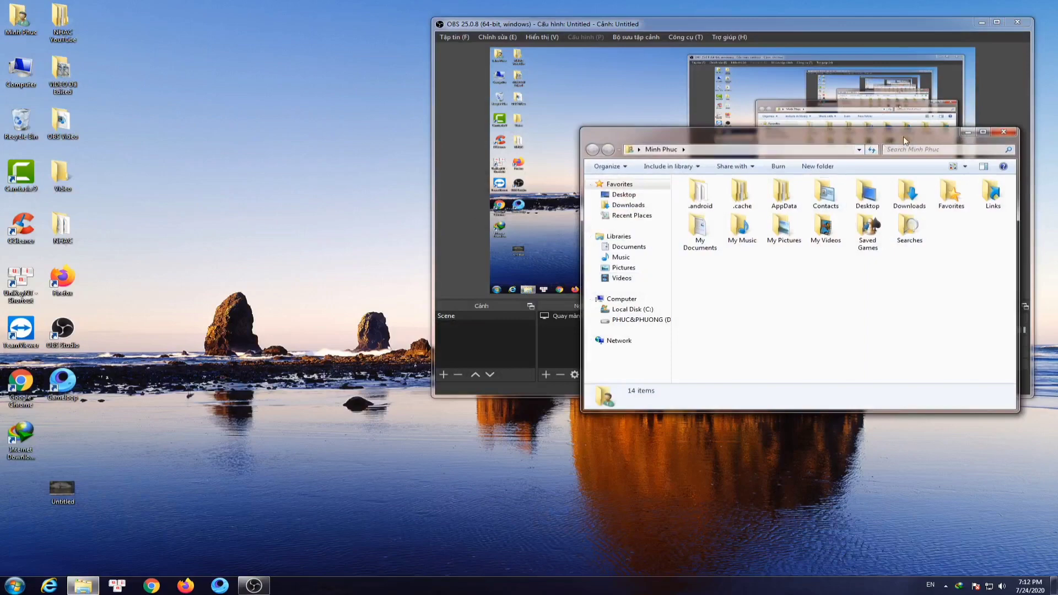
pyautogui.moveTo(921, 136); pyautogui.dragTo(554, 70)
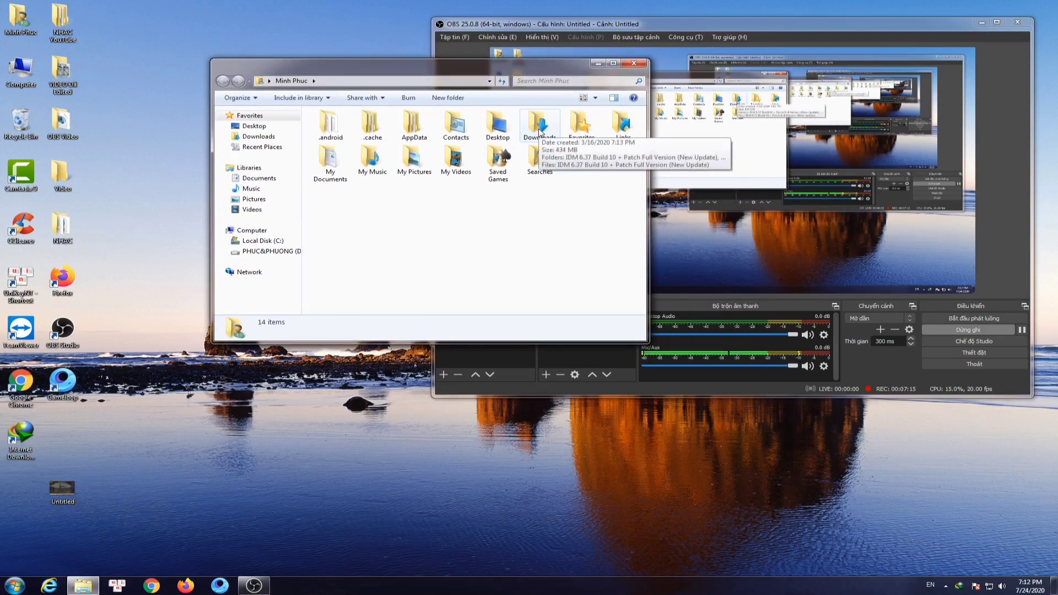
pyautogui.doubleClick(540, 133)
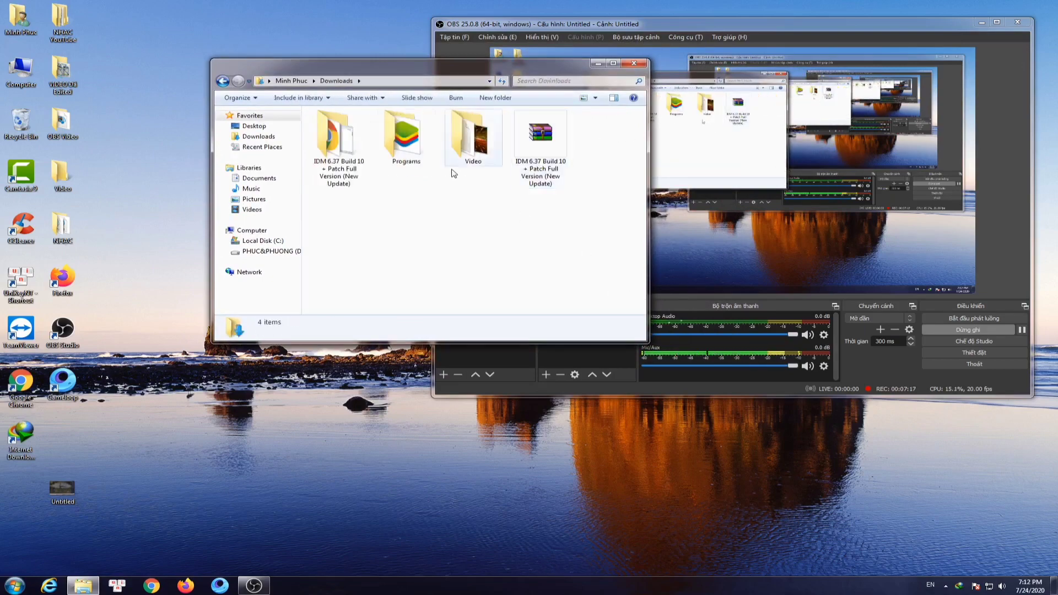
pyautogui.doubleClick(413, 144)
pyautogui.rightClick(353, 127)
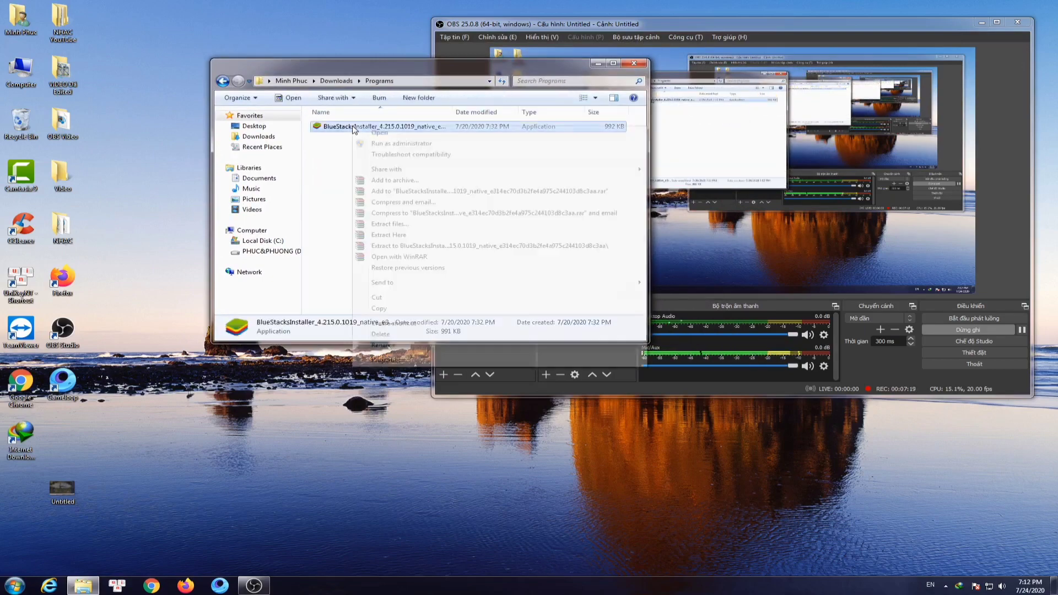
pyautogui.click(376, 144)
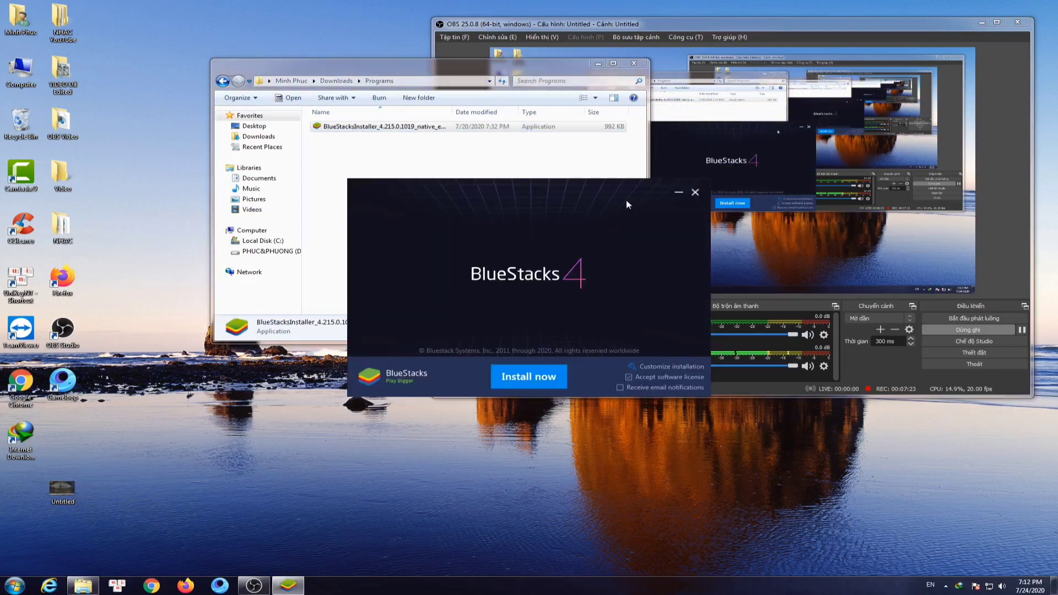
# - Start installing BlueStacks 4 with the default options and close the Programs folder window
pyautogui.click(529, 378)
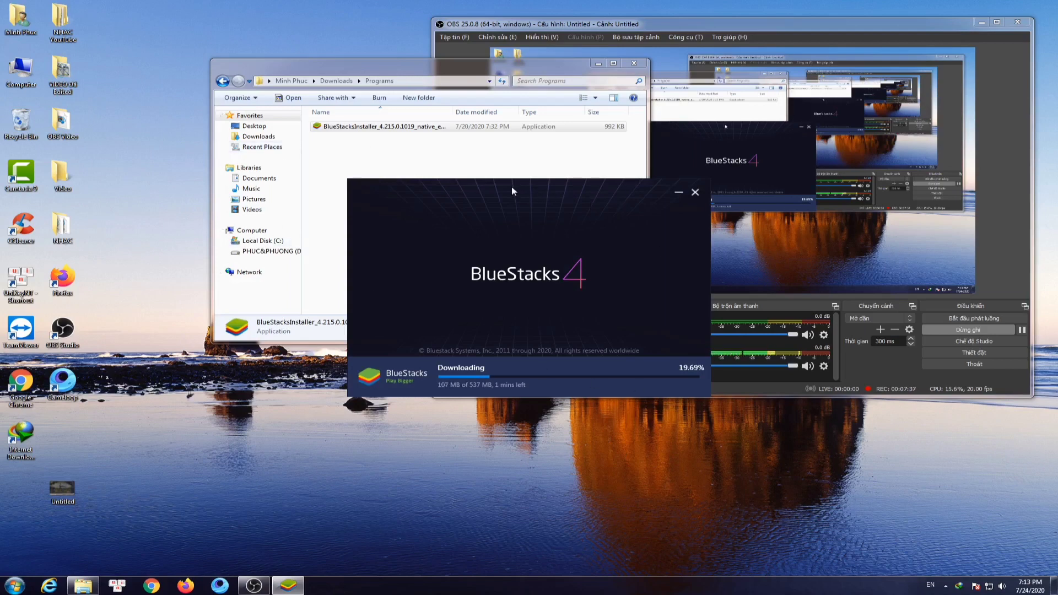
pyautogui.moveTo(537, 186); pyautogui.dragTo(517, 176)
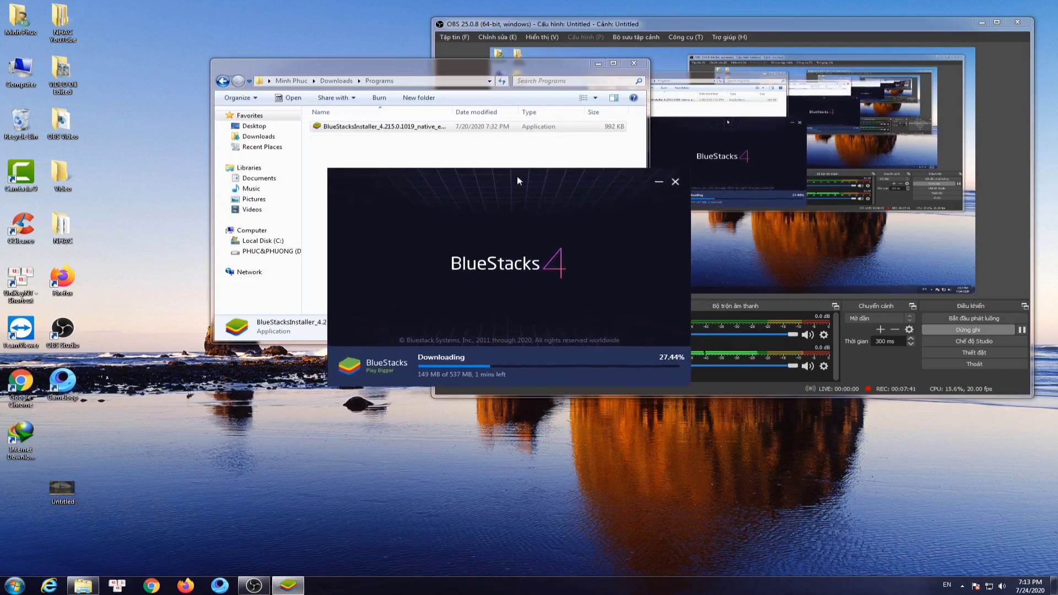
pyautogui.moveTo(411, 66); pyautogui.dragTo(289, 35)
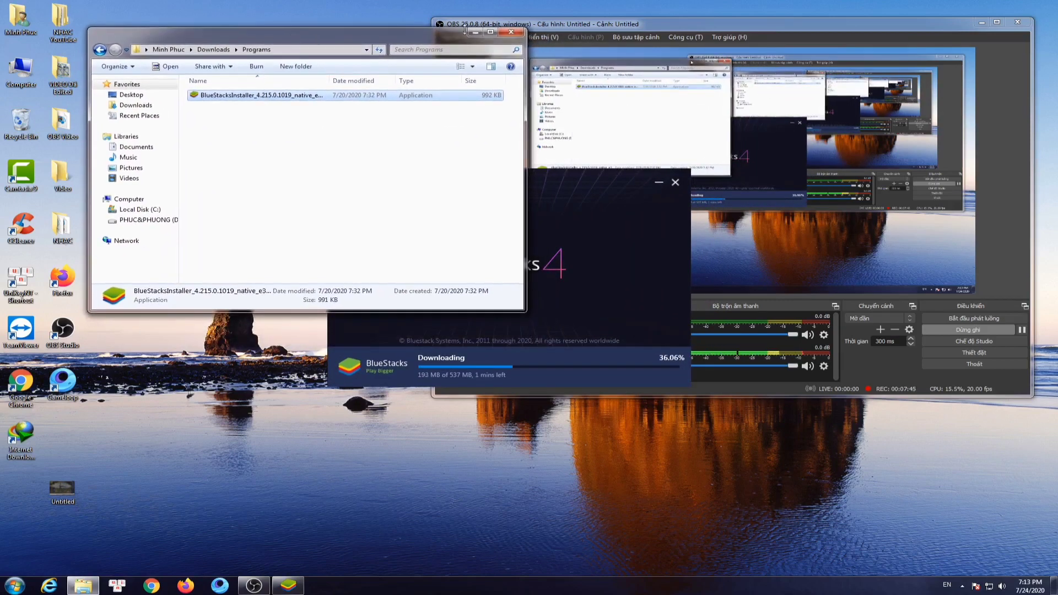
pyautogui.click(510, 32)
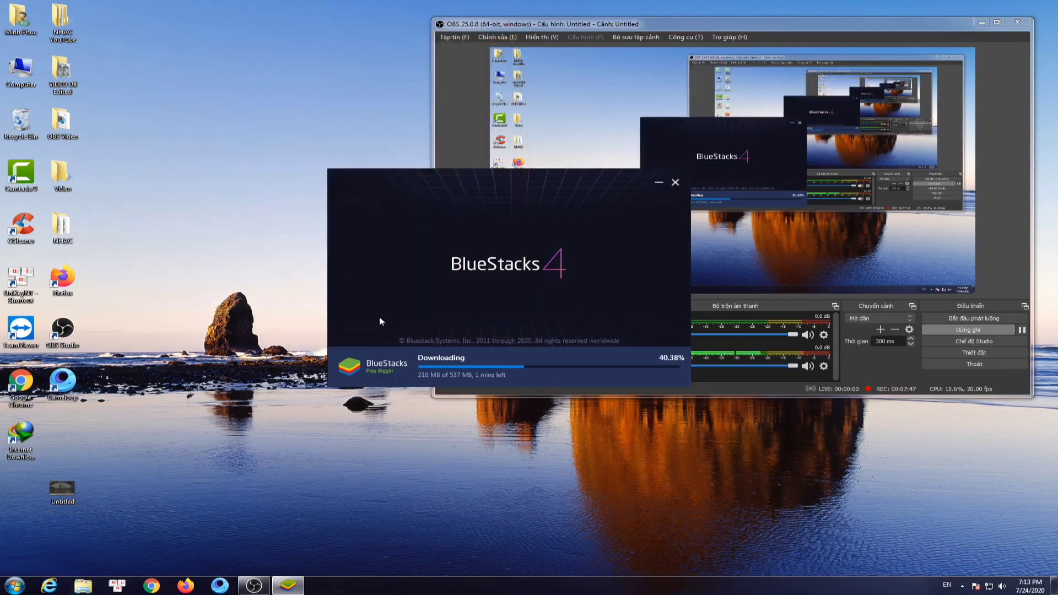
pyautogui.moveTo(518, 179)
pyautogui.mouseDown()
pyautogui.moveTo(544, 190)
pyautogui.moveTo(521, 183)
pyautogui.moveTo(524, 196)
pyautogui.mouseUp()
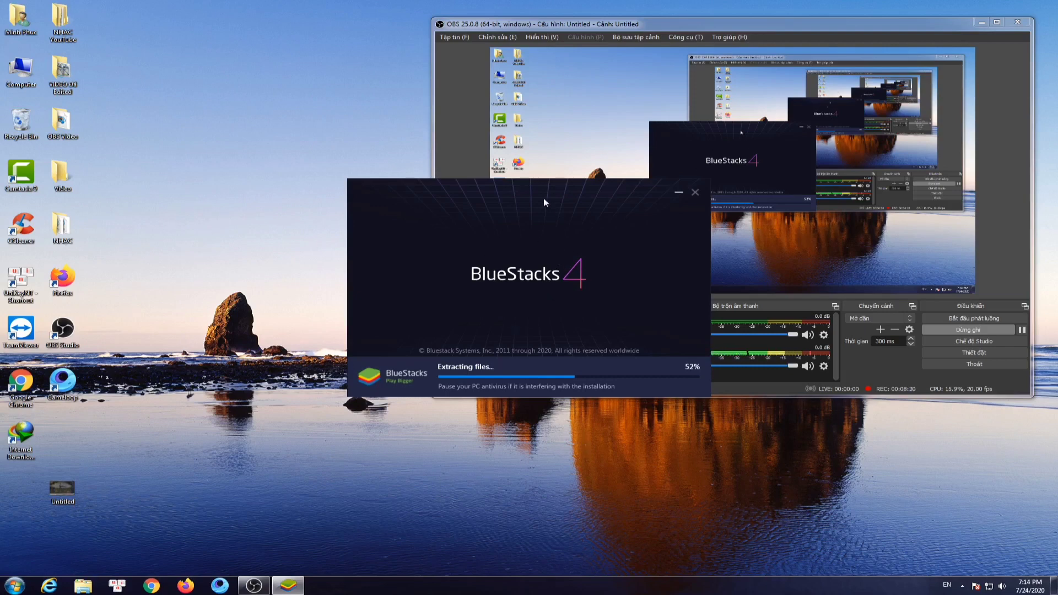
pyautogui.moveTo(538, 191)
pyautogui.mouseDown()
pyautogui.moveTo(541, 153)
pyautogui.moveTo(533, 198)
pyautogui.mouseUp()
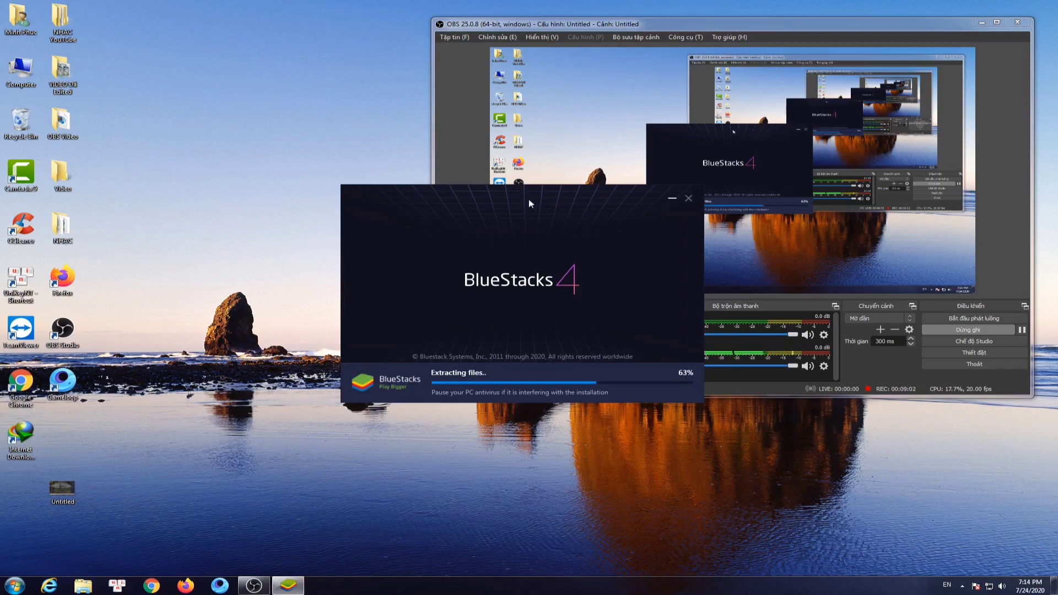
pyautogui.moveTo(531, 194); pyautogui.dragTo(494, 193)
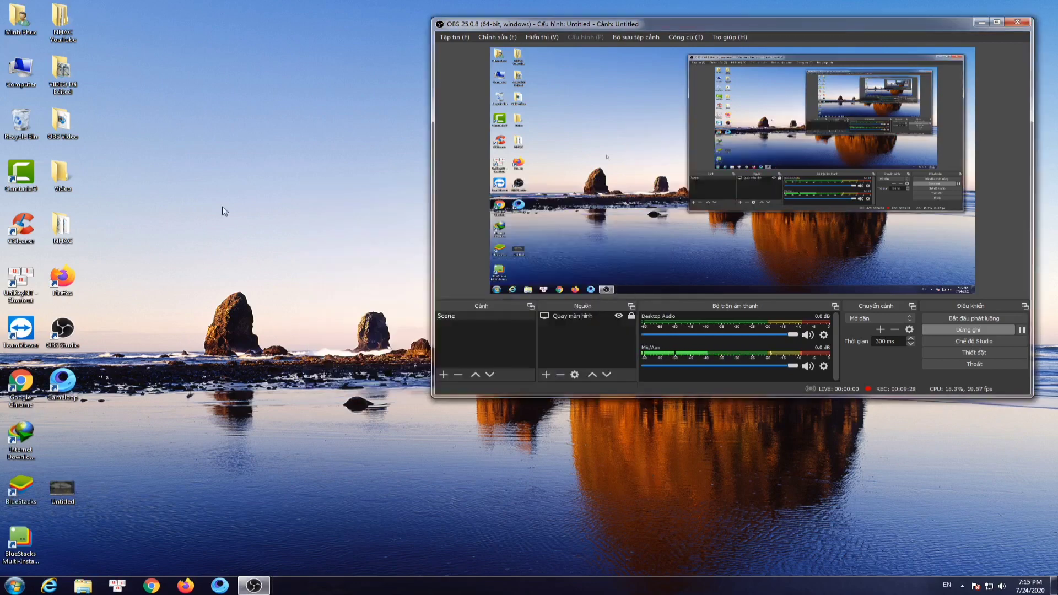
pyautogui.rightClick(122, 55)
pyautogui.click(146, 84)
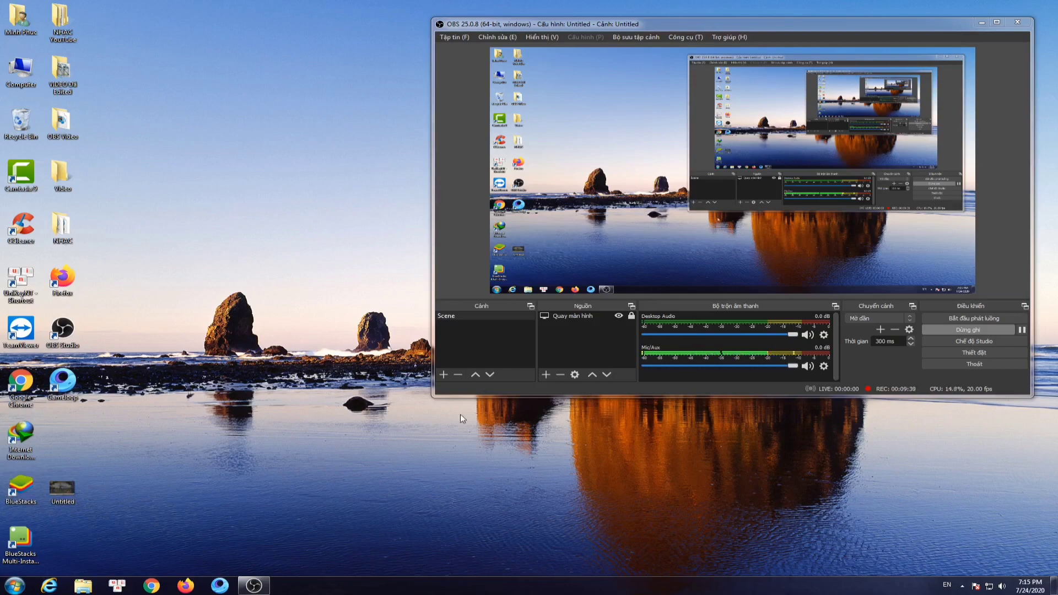
# - Launch BlueStacks from the desktop and open the Google Play sign-in page
pyautogui.rightClick(26, 488)
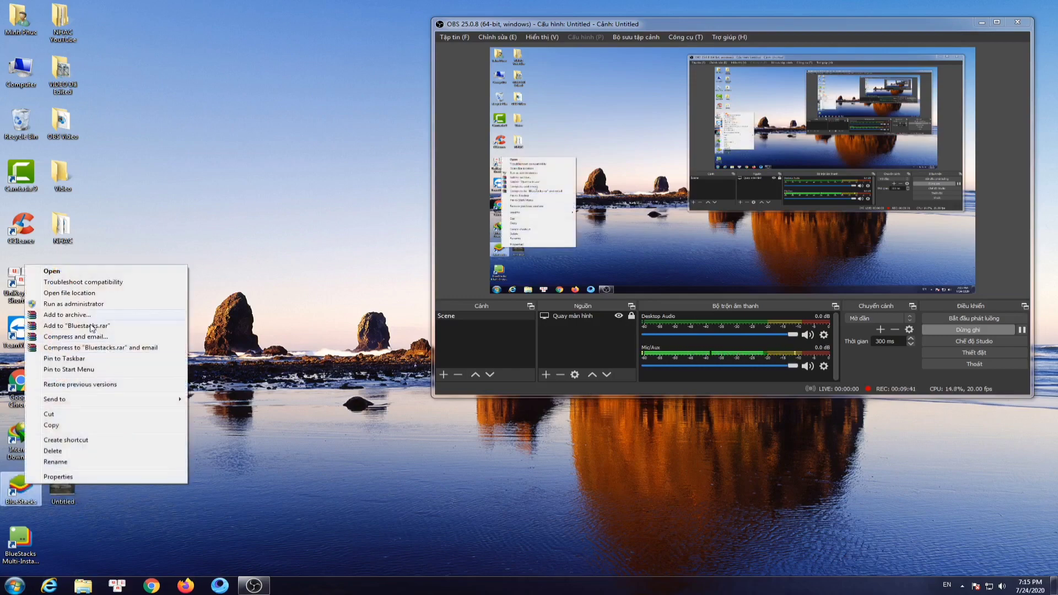
pyautogui.click(319, 378)
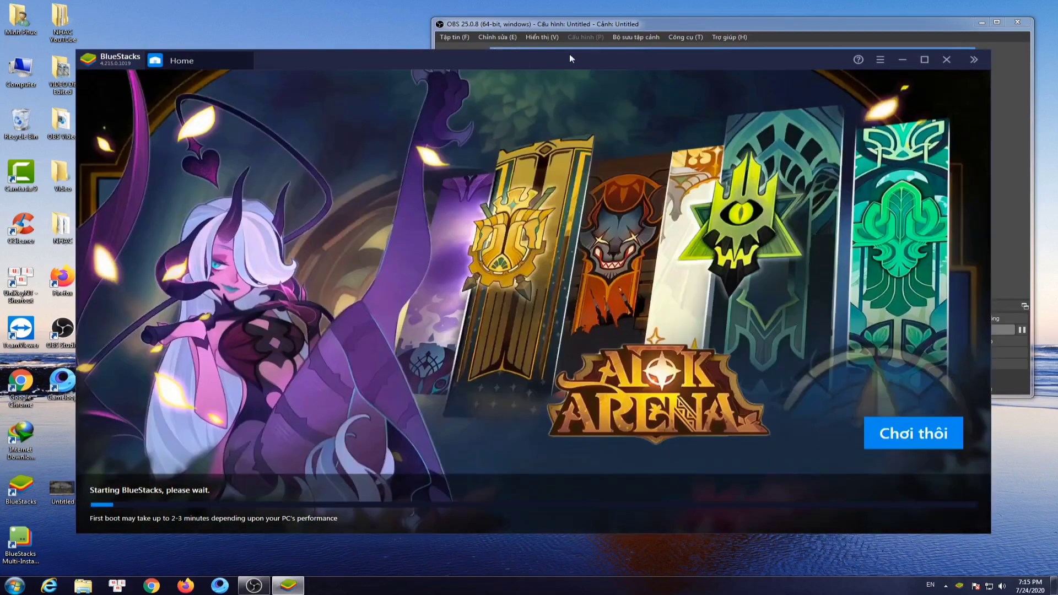
pyautogui.moveTo(567, 59)
pyautogui.mouseDown()
pyautogui.moveTo(564, 78)
pyautogui.moveTo(633, 89)
pyautogui.moveTo(580, 64)
pyautogui.mouseUp()
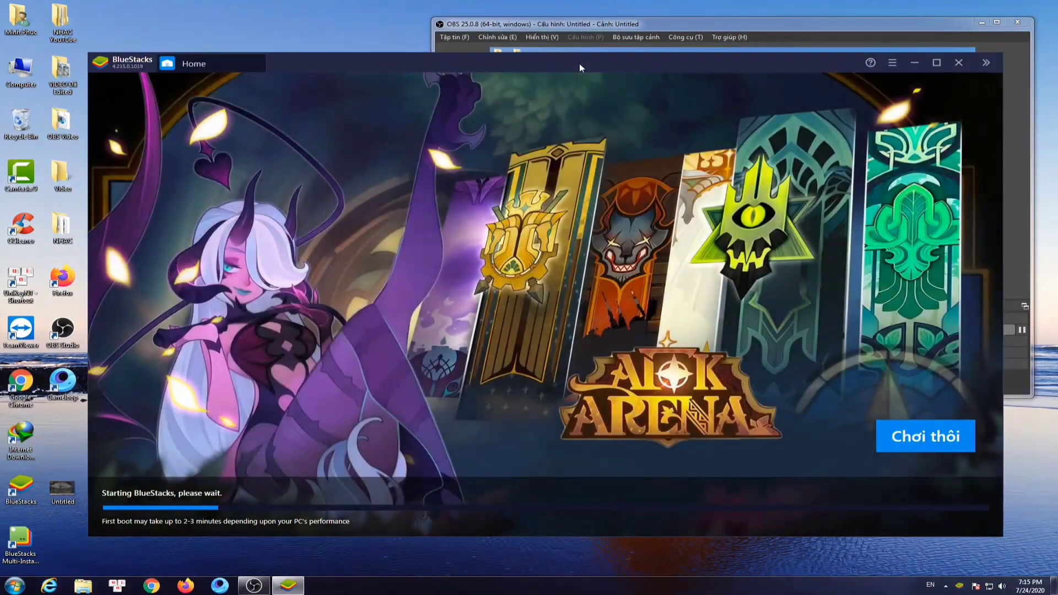
pyautogui.moveTo(580, 65)
pyautogui.mouseDown()
pyautogui.moveTo(551, 49)
pyautogui.moveTo(584, 53)
pyautogui.mouseUp()
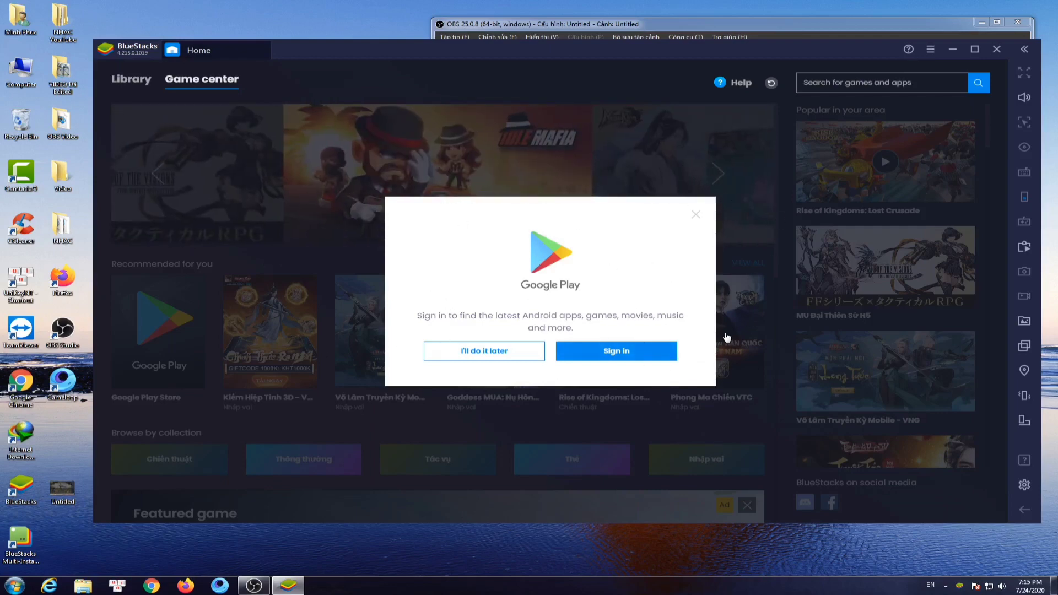
pyautogui.click(614, 352)
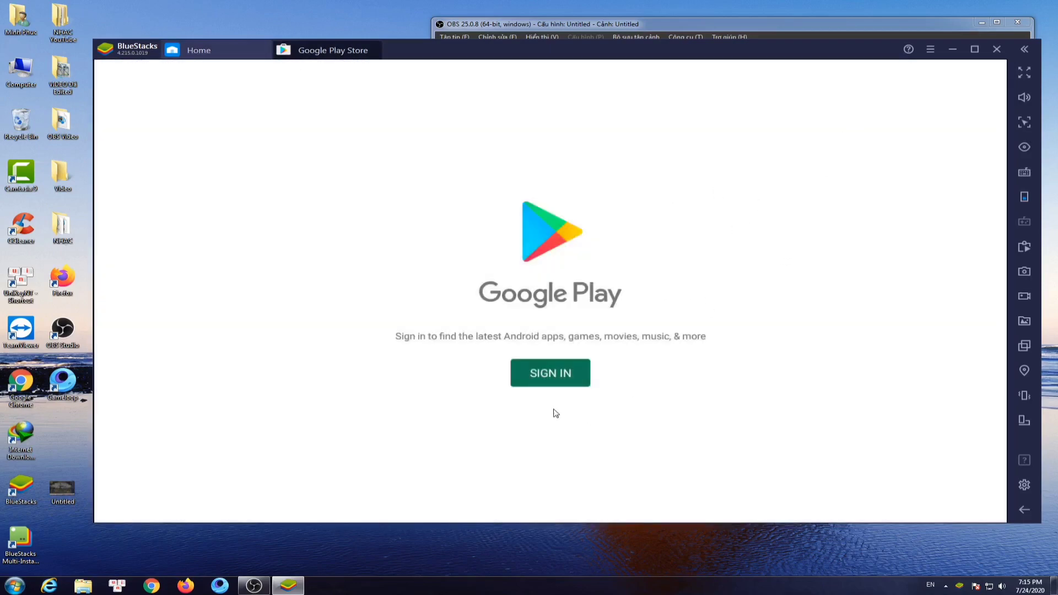
# - Sign in to Google Play with the account e-mail and password, agree to the terms, and accept the Google services settings
pyautogui.click(549, 379)
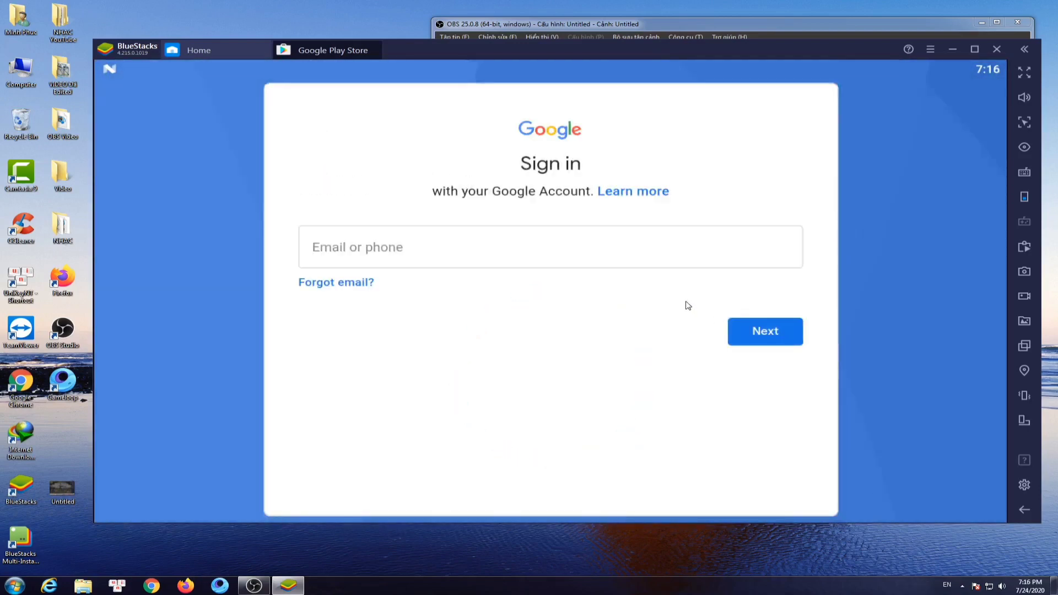
pyautogui.click(490, 247)
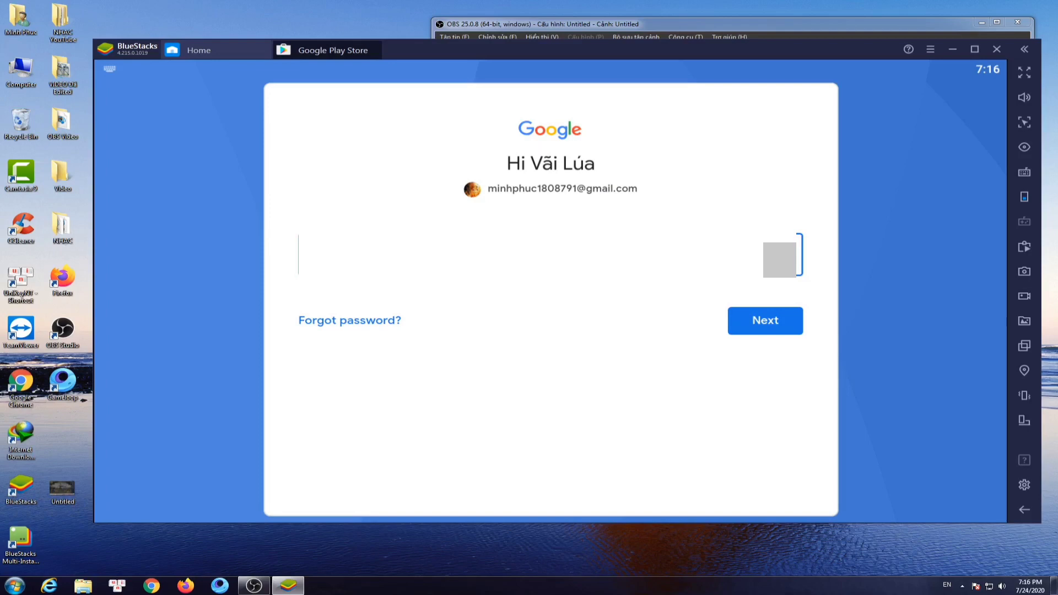
pyautogui.click(758, 322)
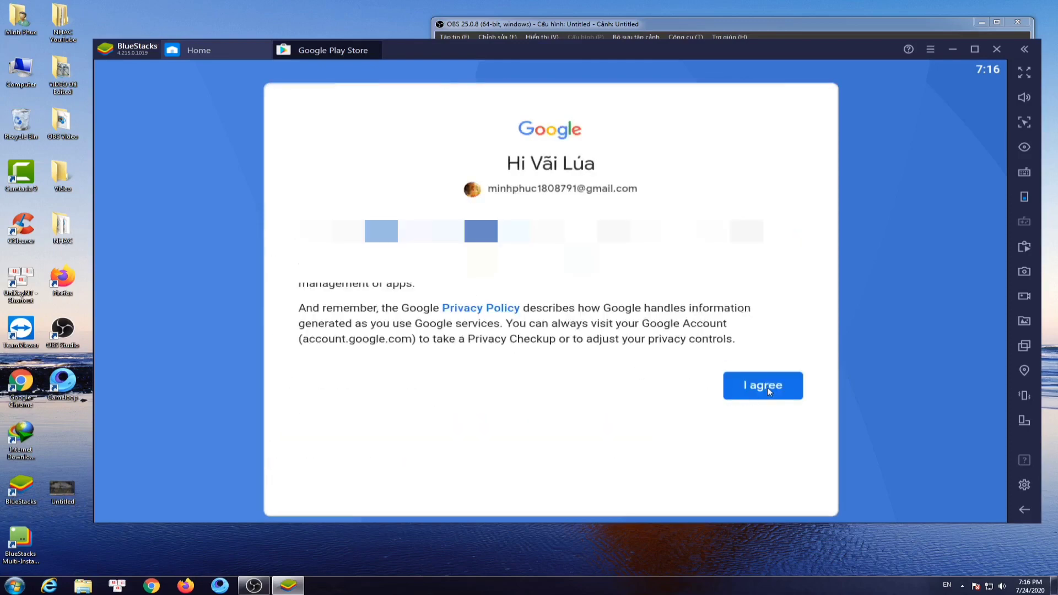
pyautogui.click(767, 387)
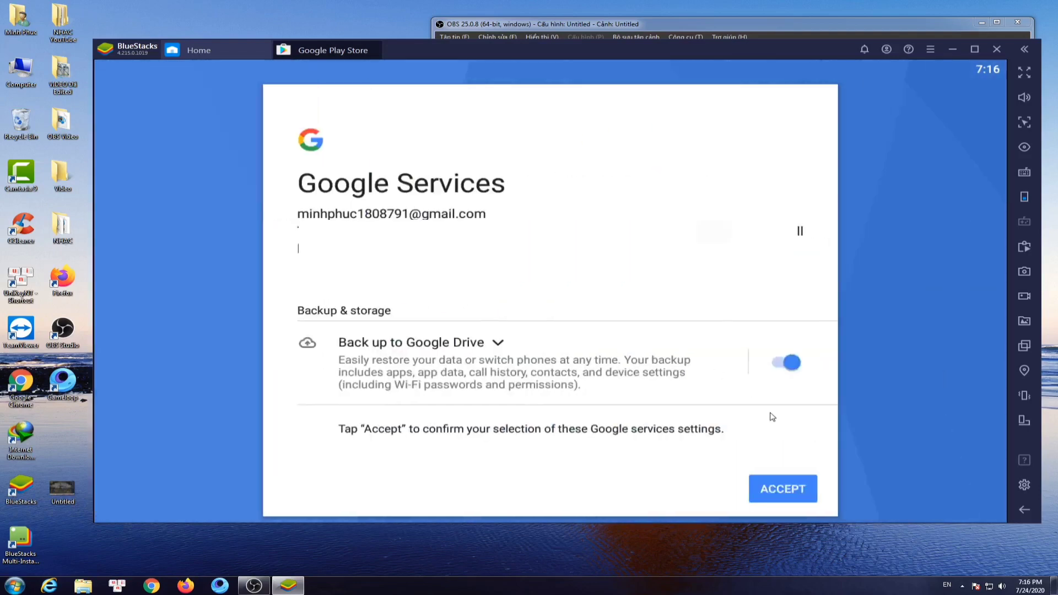
pyautogui.click(783, 490)
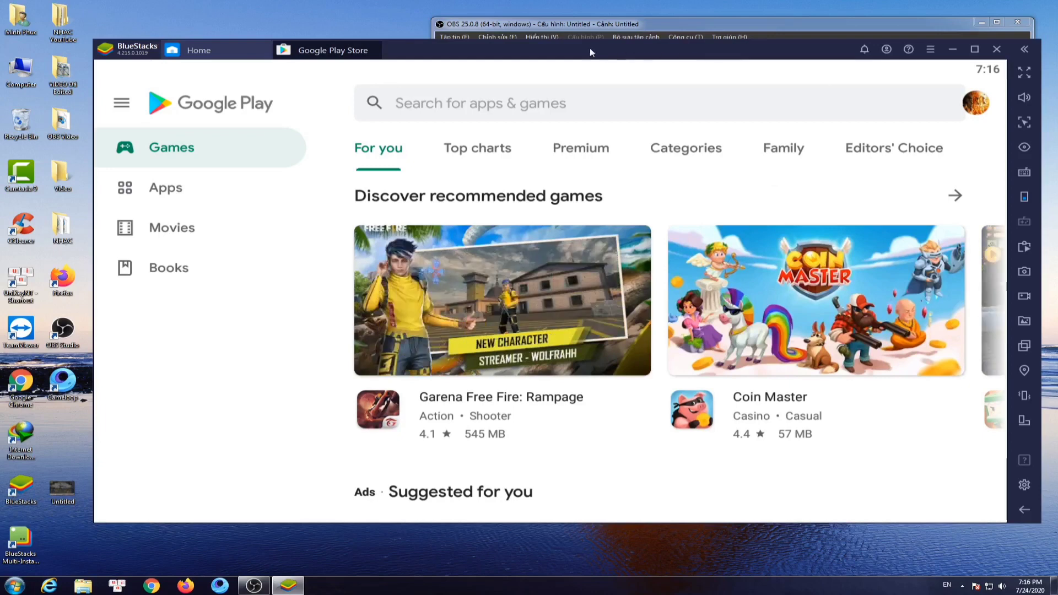
# - Browse the recommended and suggested games in Google Play and close the Google Play Store
pyautogui.moveTo(563, 56); pyautogui.dragTo(544, 66)
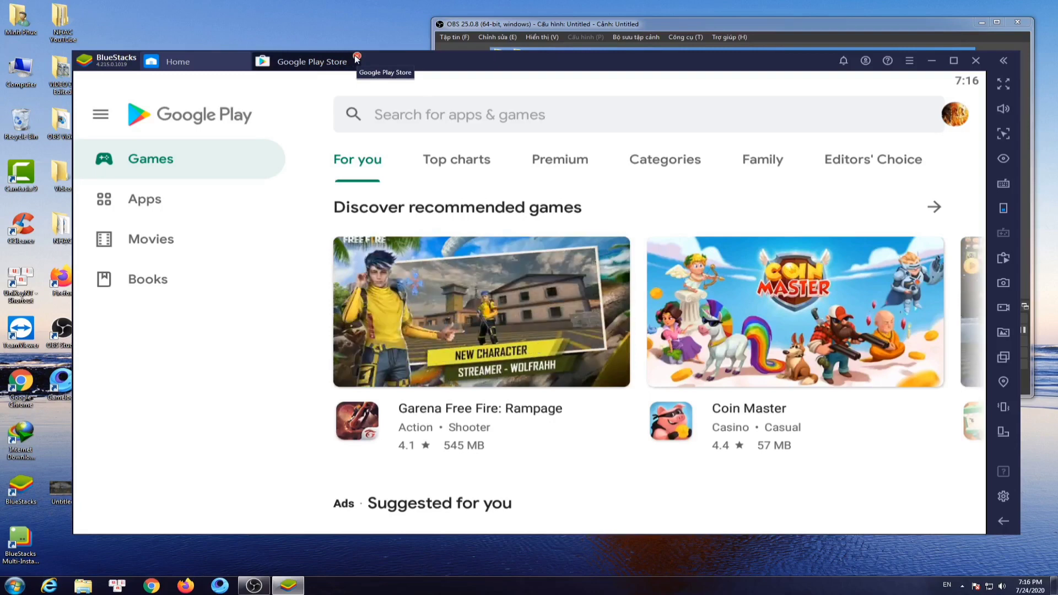
pyautogui.scroll(-2, 795, 130)
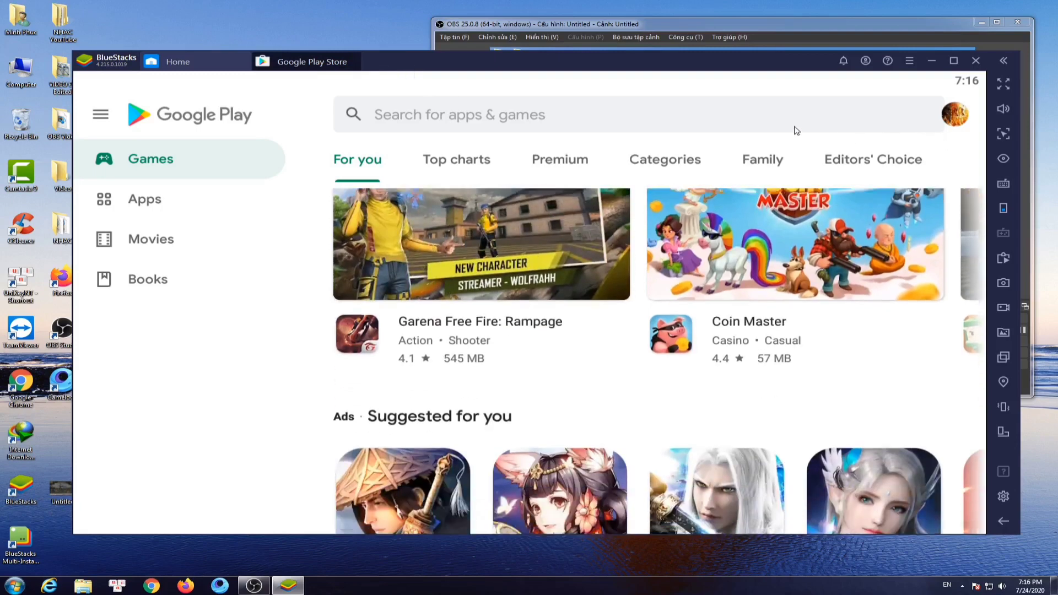
pyautogui.scroll(-1, 795, 130)
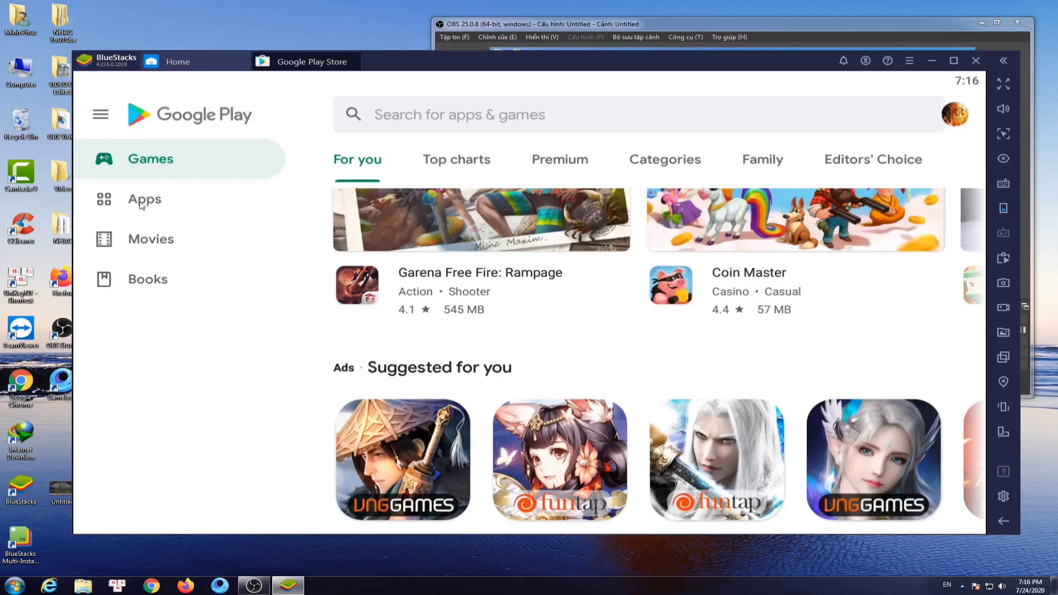
pyautogui.click(200, 62)
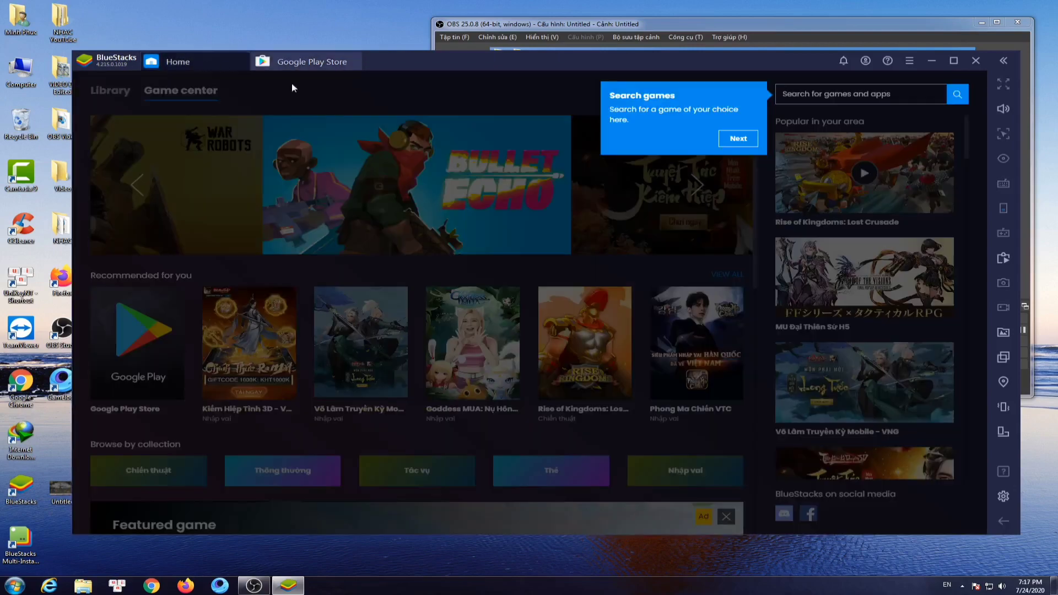
pyautogui.click(343, 60)
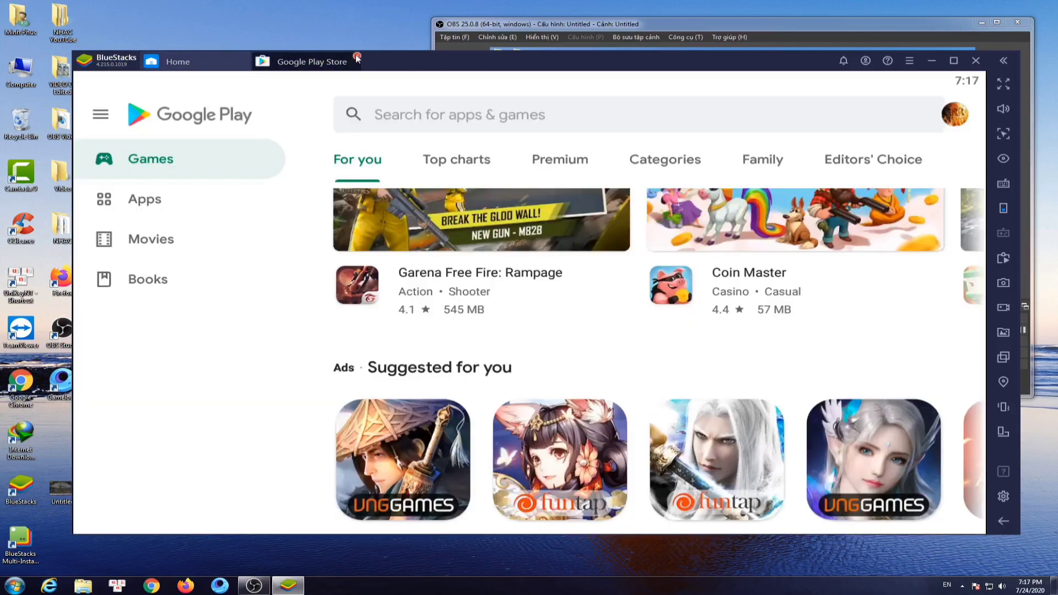
pyautogui.click(357, 57)
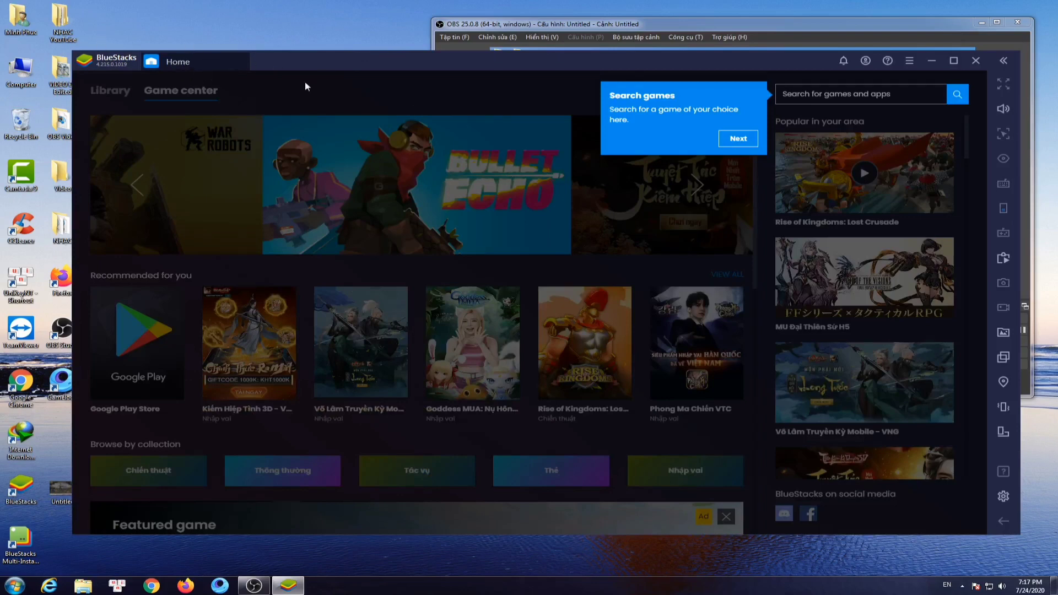
# - Go through the introductory tips on searching, discovering and installed games, and finish the tour
pyautogui.click(738, 138)
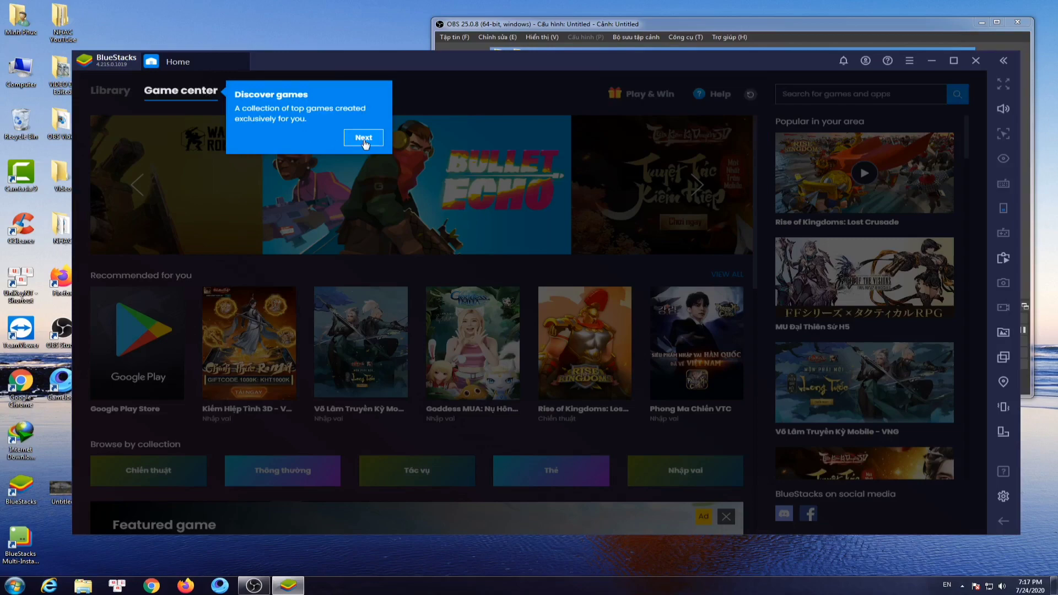
pyautogui.click(363, 139)
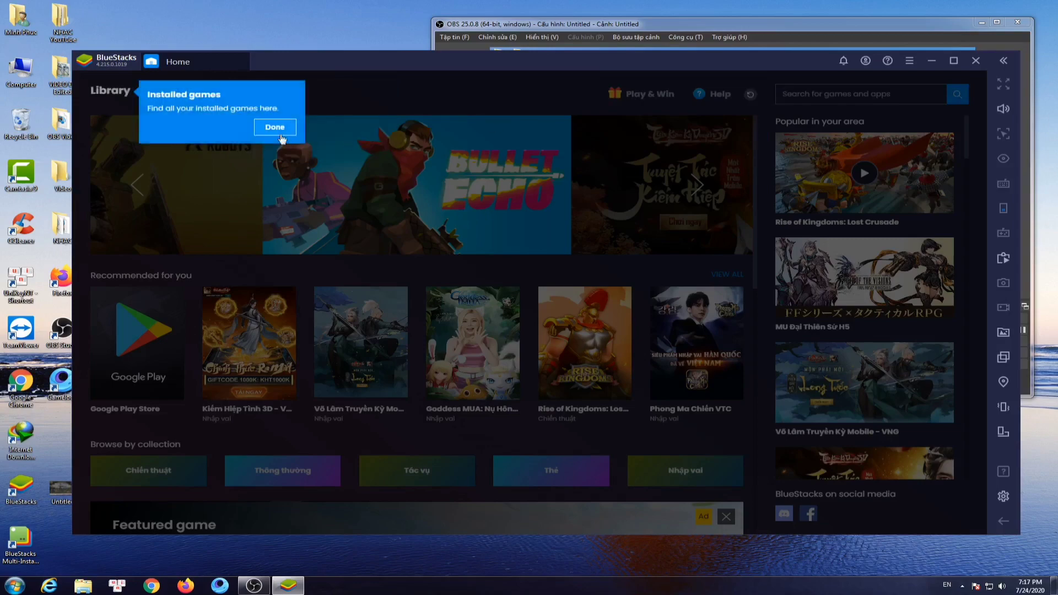
pyautogui.click(271, 127)
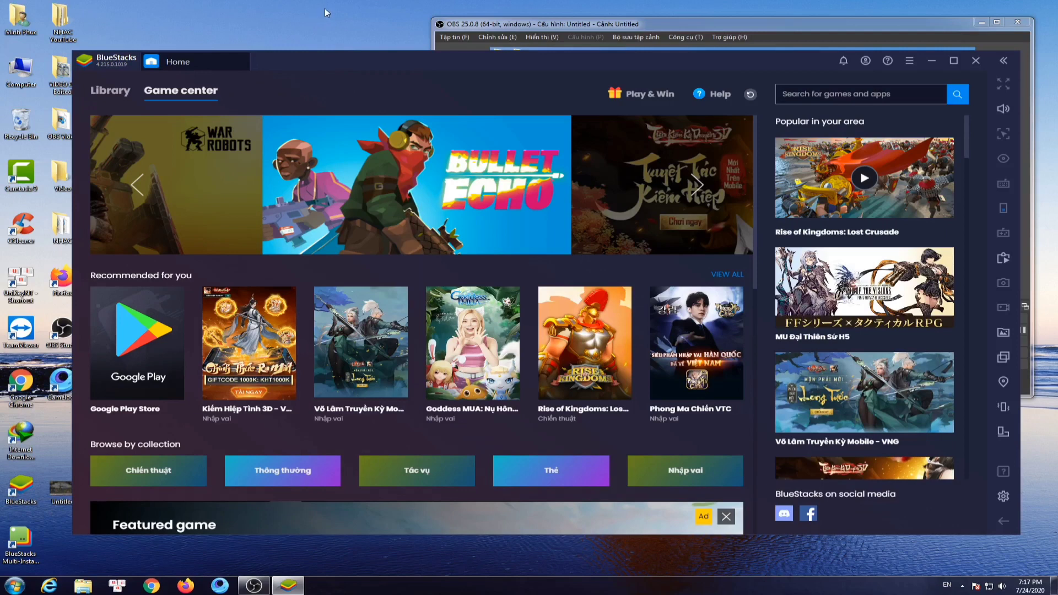
# - Search the game center for "pubg mobile" and open the store page for installing PUBG MOBILE VN
pyautogui.write('pubg mobile')
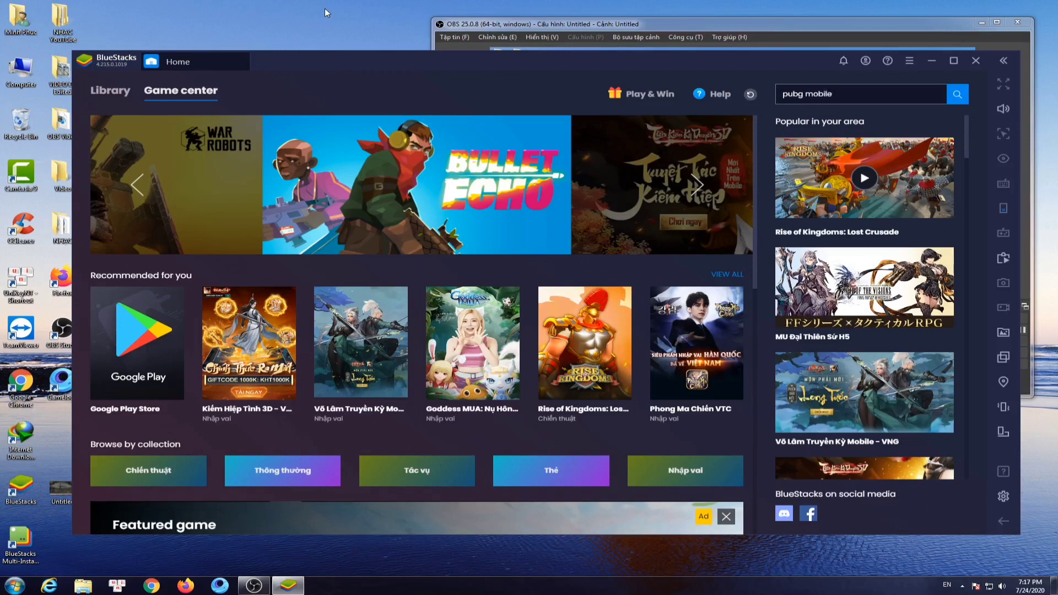
pyautogui.press('Return')
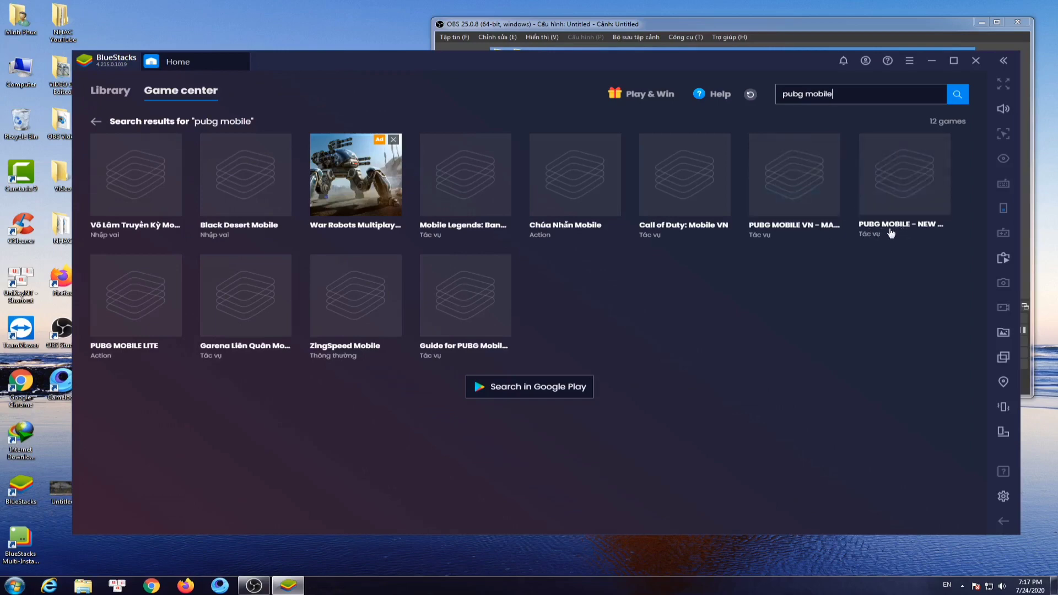
pyautogui.moveTo(909, 170)
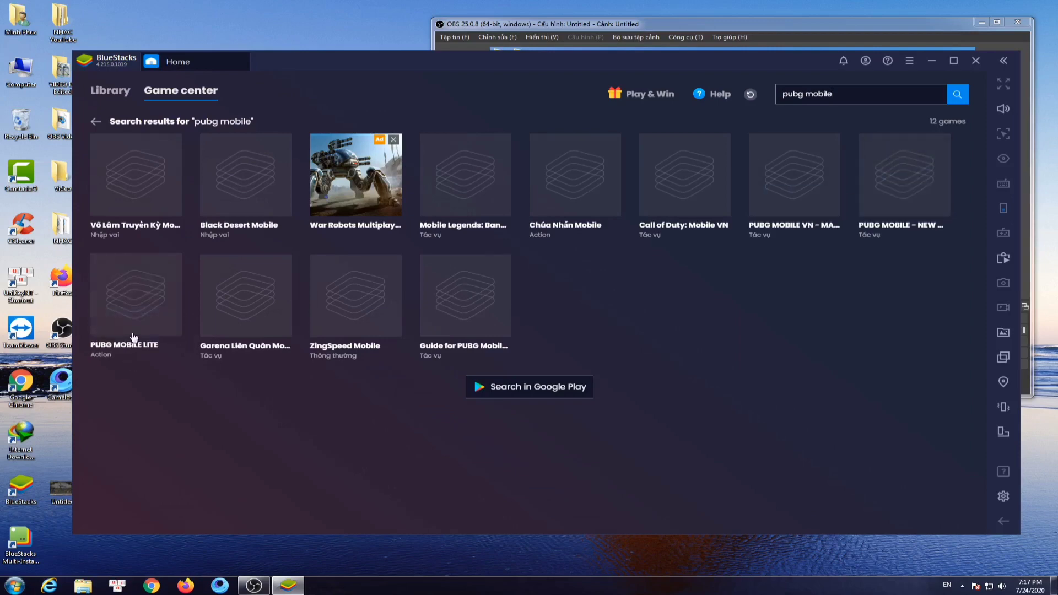
pyautogui.moveTo(135, 301)
pyautogui.moveTo(874, 187)
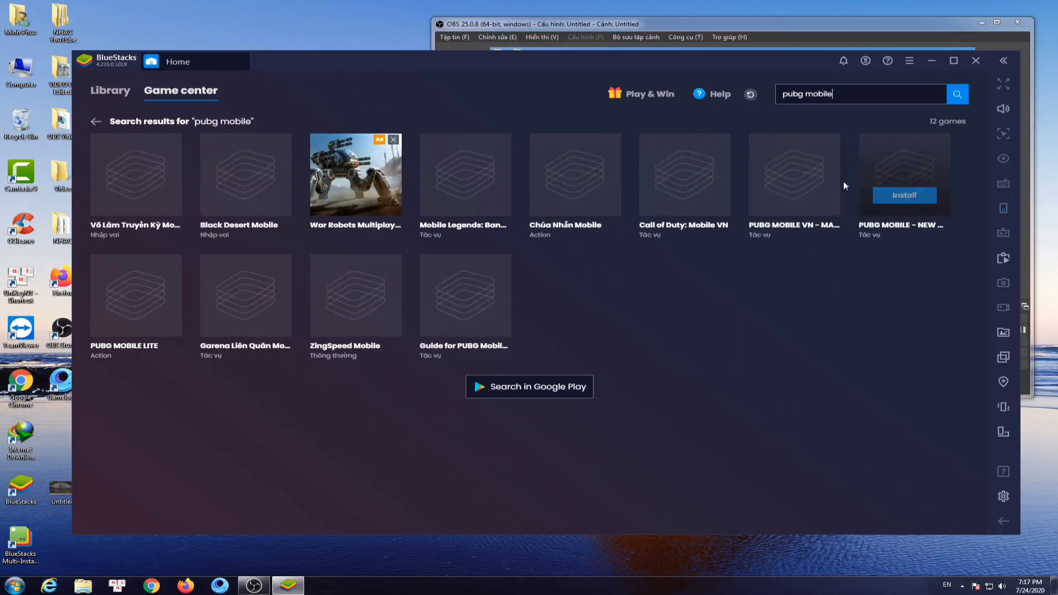
pyautogui.moveTo(792, 197)
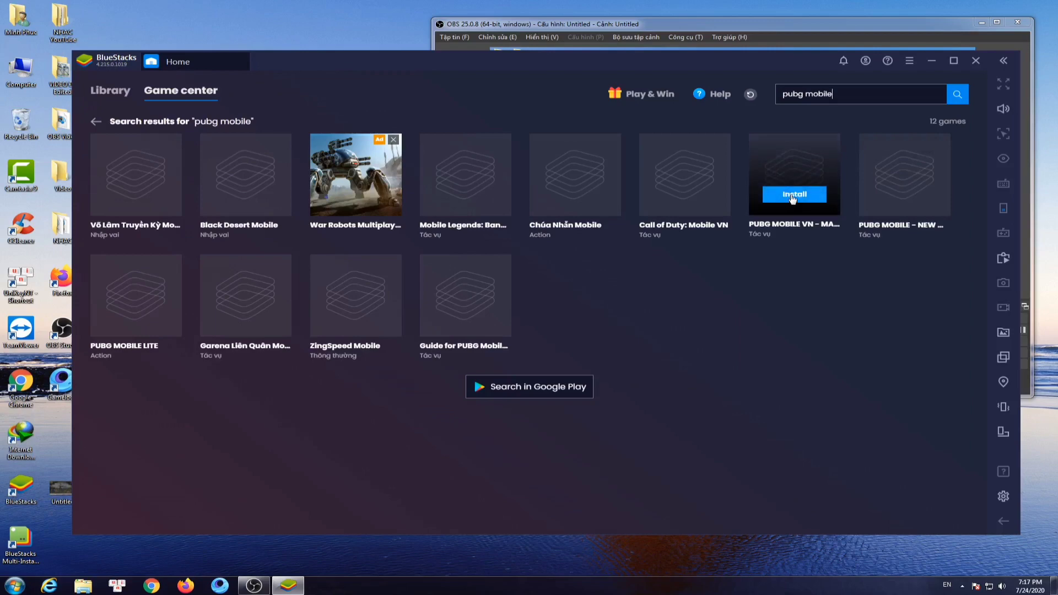
pyautogui.click(792, 195)
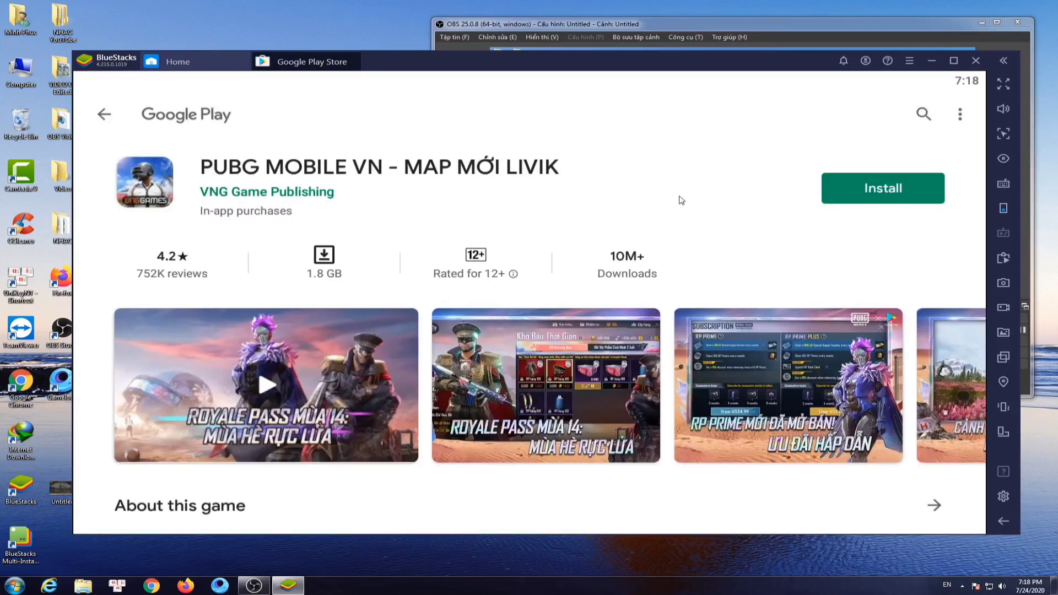
# - Install PUBG MOBILE VN - MAP MỚI LIVIK from its Google Play page
pyautogui.scroll(-2, 737, 224)
pyautogui.scroll(2, 835, 172)
pyautogui.click(874, 191)
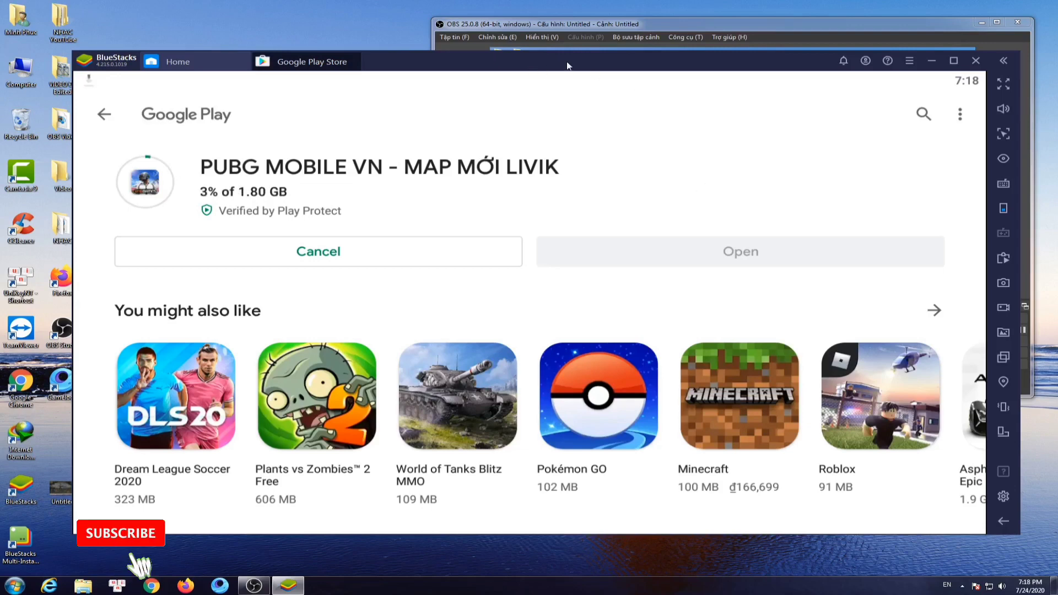
pyautogui.moveTo(568, 65)
pyautogui.mouseDown()
pyautogui.moveTo(587, 115)
pyautogui.moveTo(566, 69)
pyautogui.mouseUp()
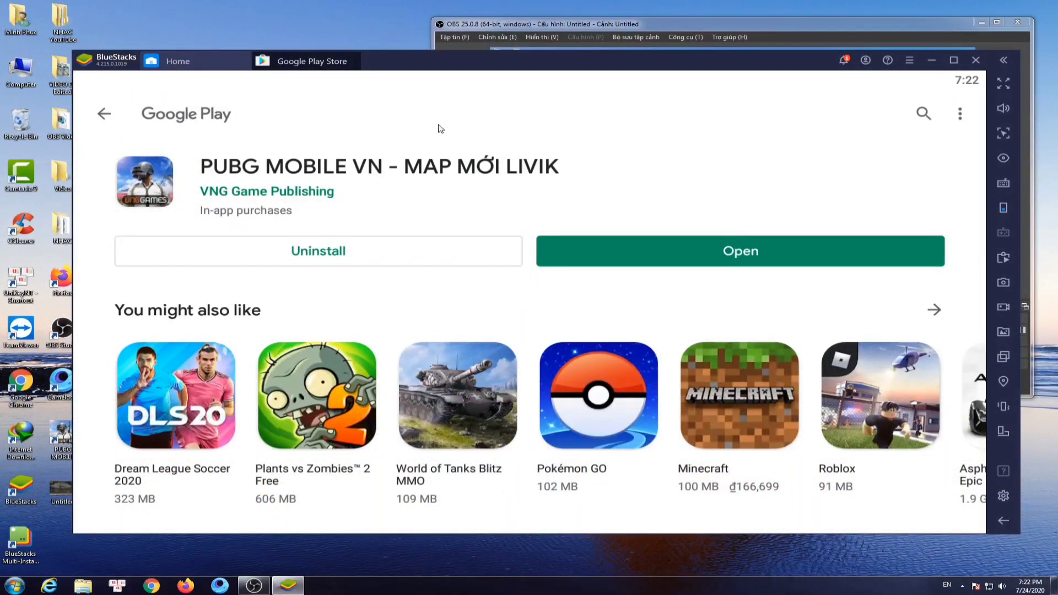
# - Close the game's Google Play Store page and go to the library of installed games
pyautogui.click(802, 24)
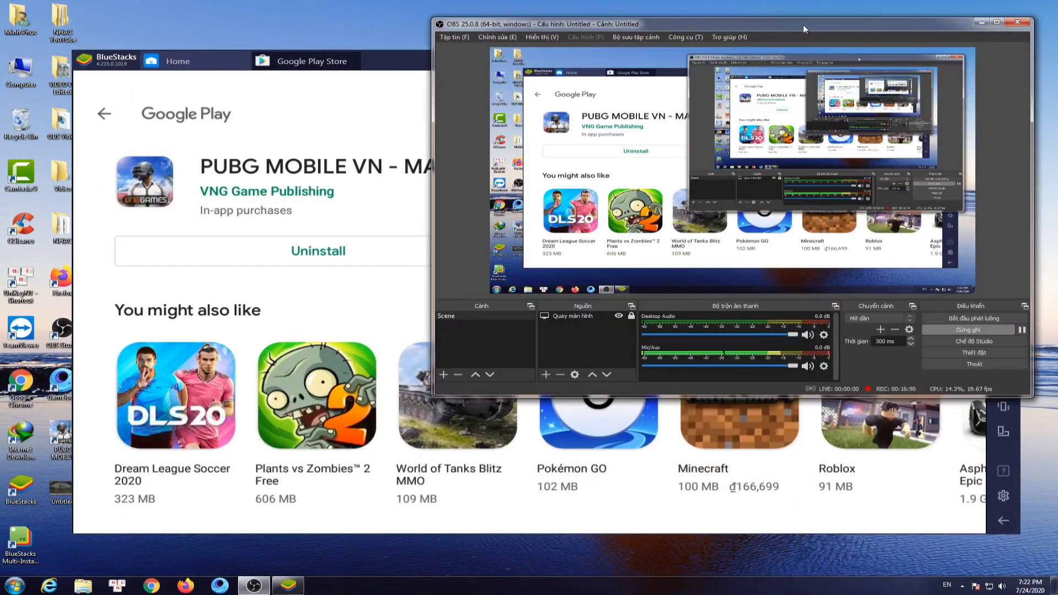
pyautogui.click(406, 67)
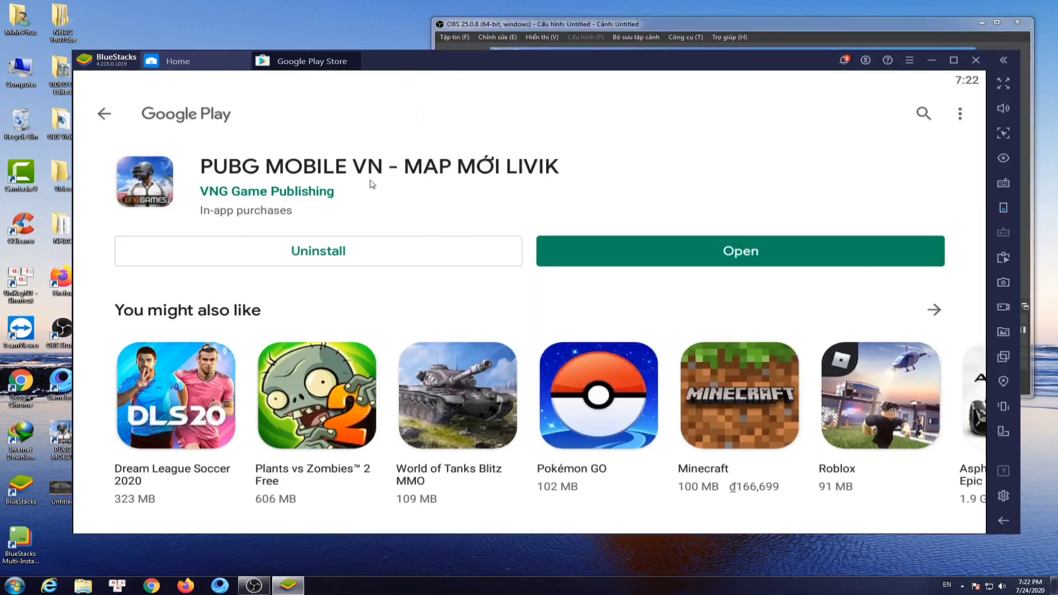
pyautogui.click(357, 55)
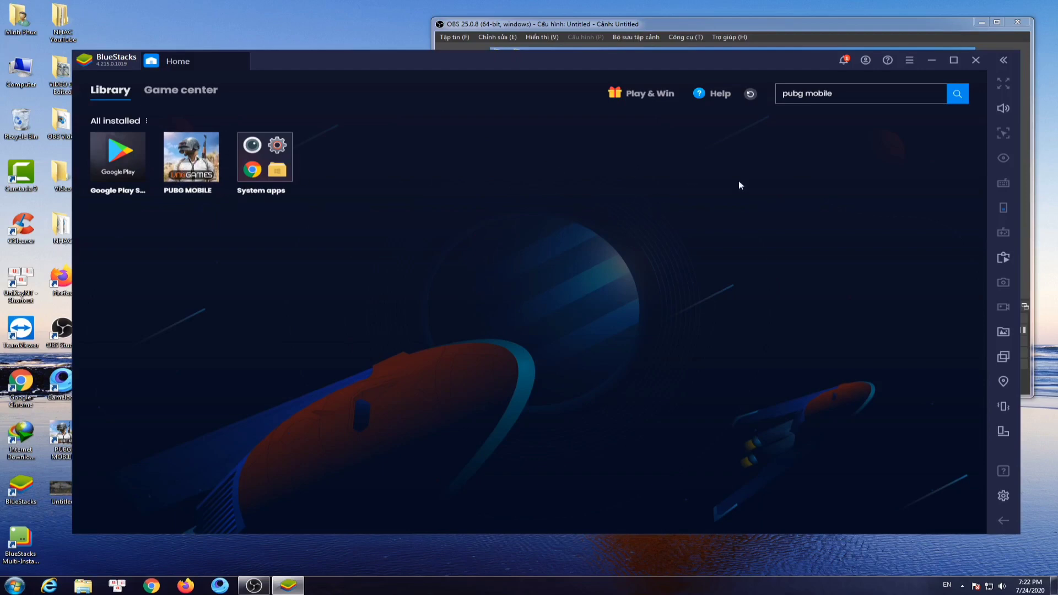
# - Set the emulator's display resolution to 1920 x 1080, save the change, and restart BlueStacks
pyautogui.click(910, 61)
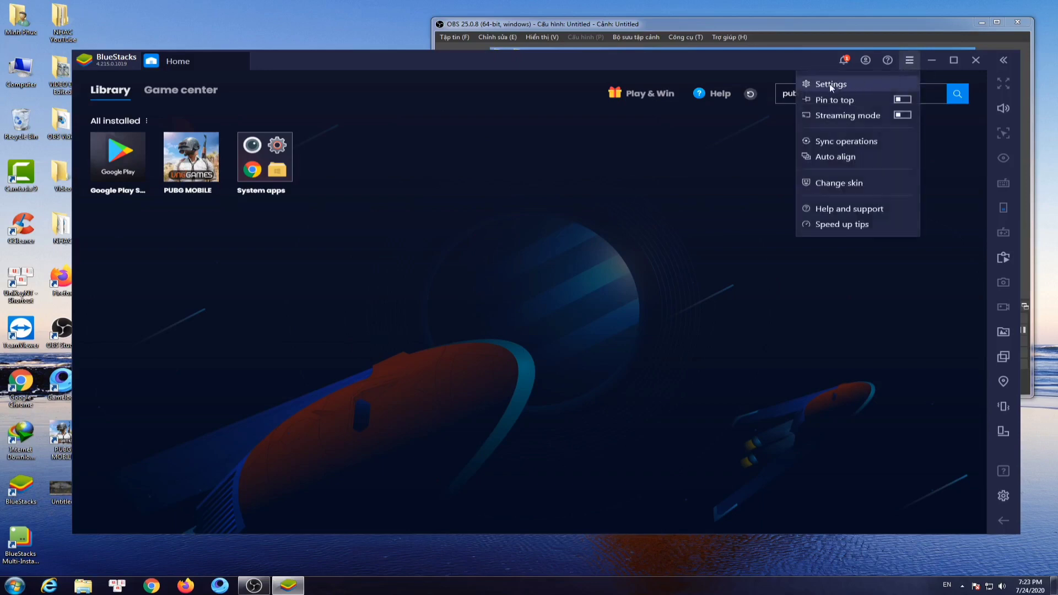
pyautogui.click(911, 61)
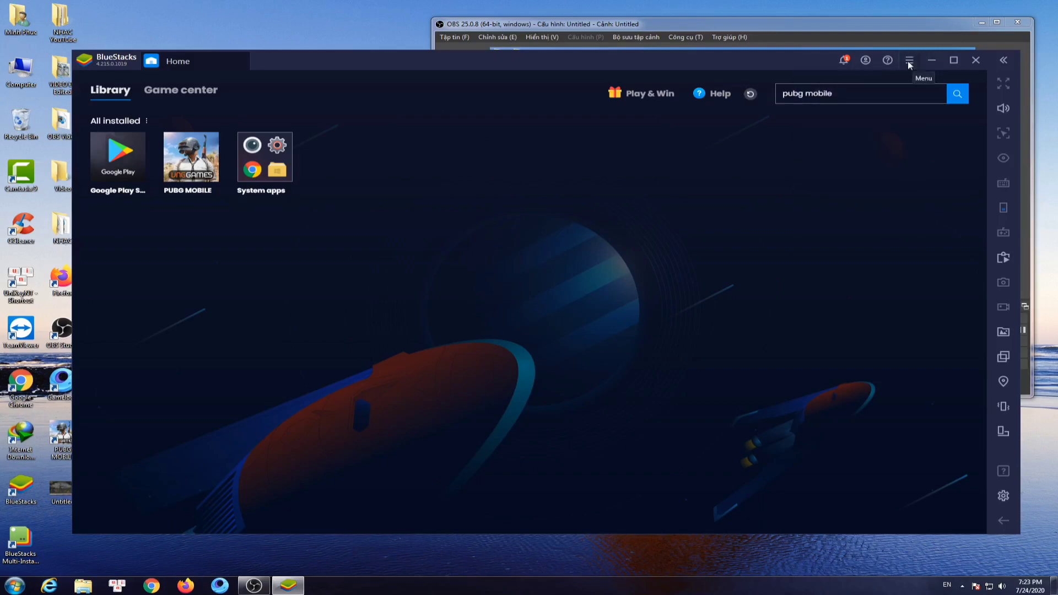
pyautogui.click(909, 61)
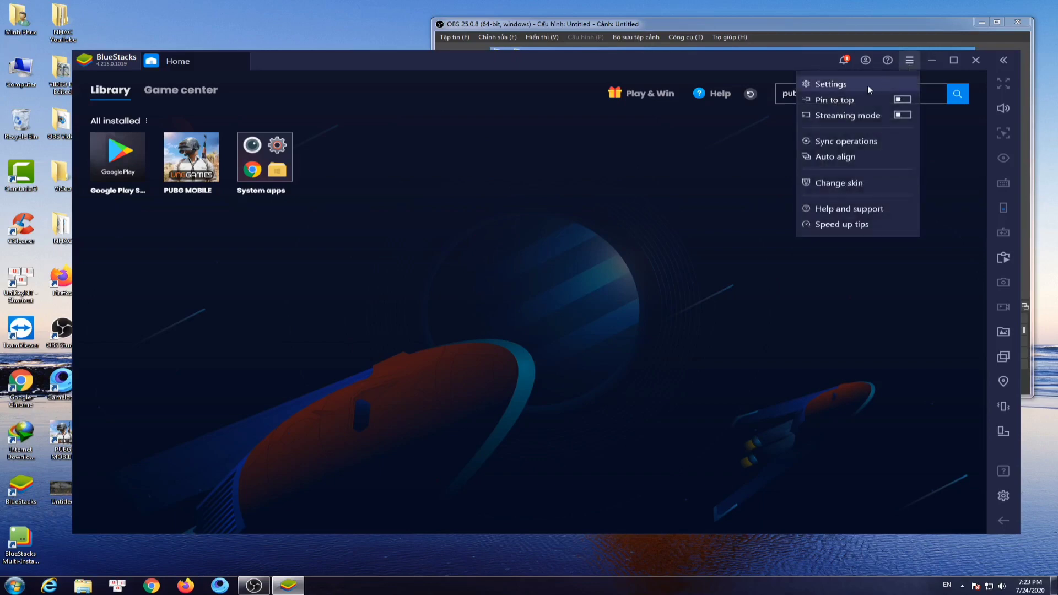
pyautogui.click(831, 83)
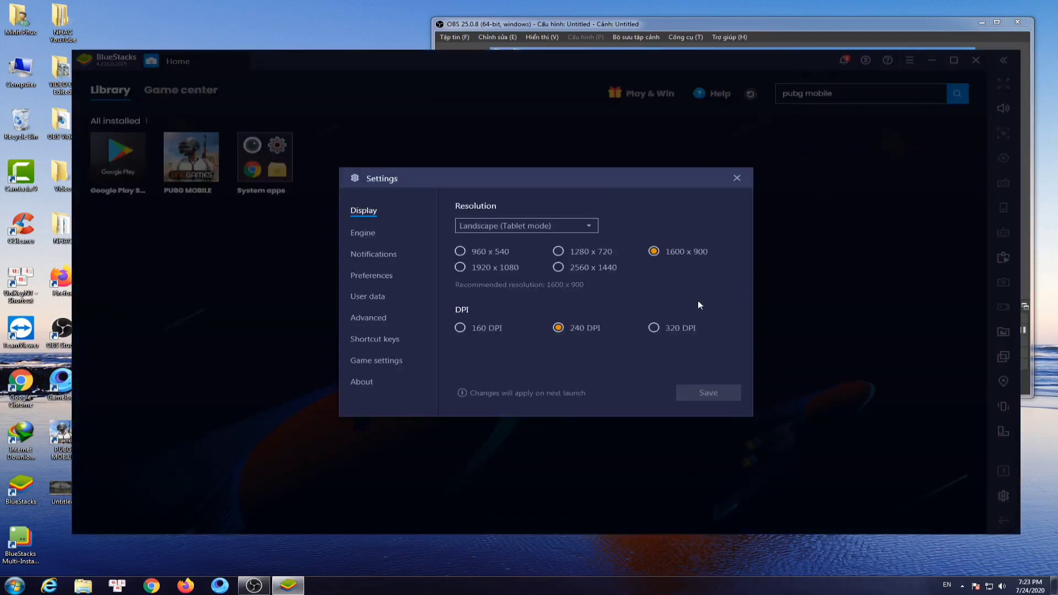
pyautogui.click(462, 267)
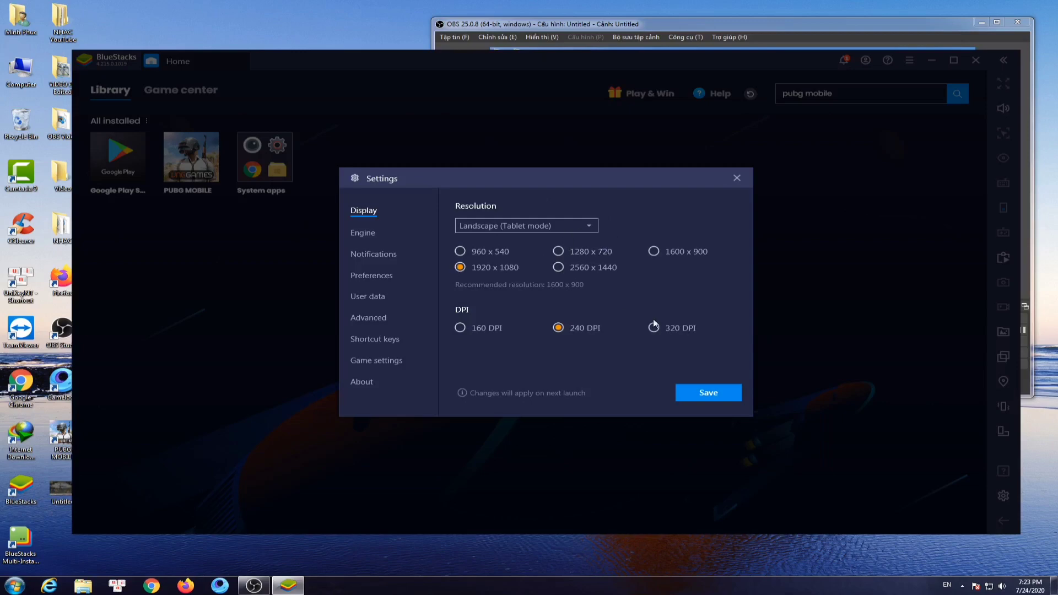
pyautogui.click(715, 391)
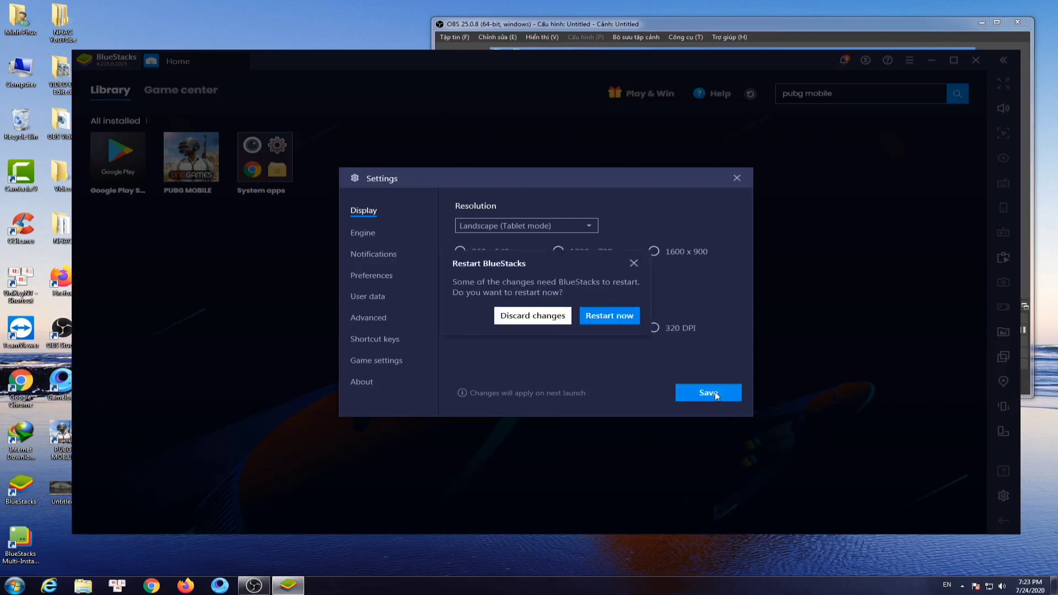
pyautogui.click(605, 316)
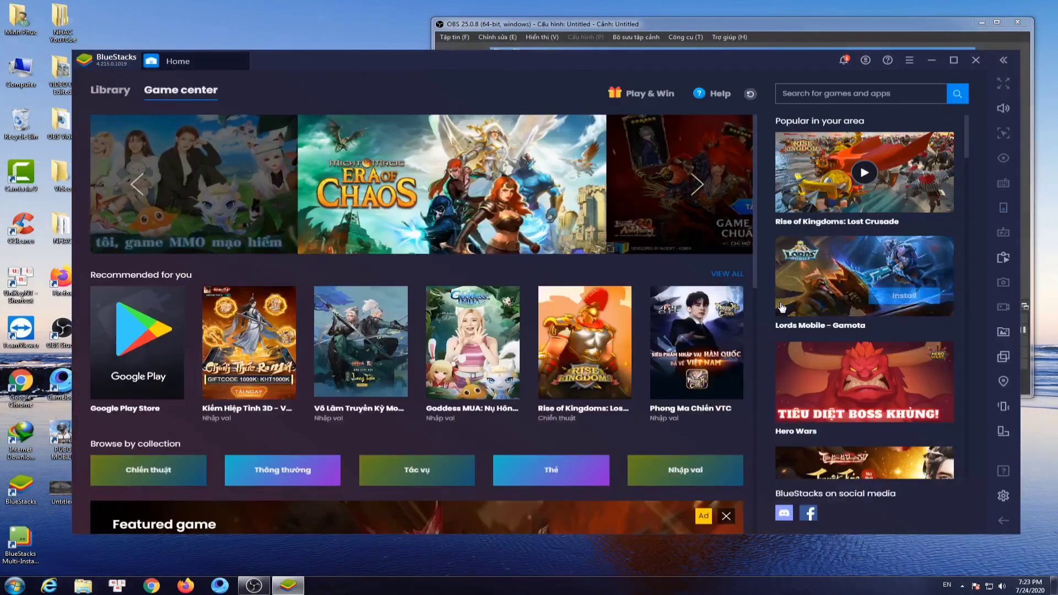
# - Open the emulator's engine settings and review the graphics engine, renderer, GPU and ASTC texture options
pyautogui.click(910, 62)
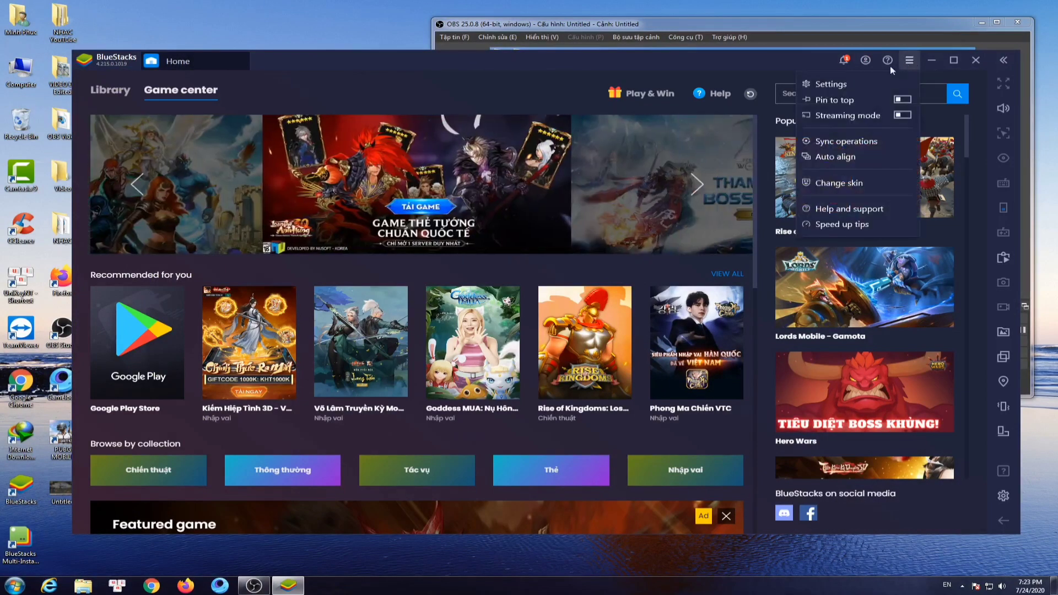
pyautogui.click(821, 84)
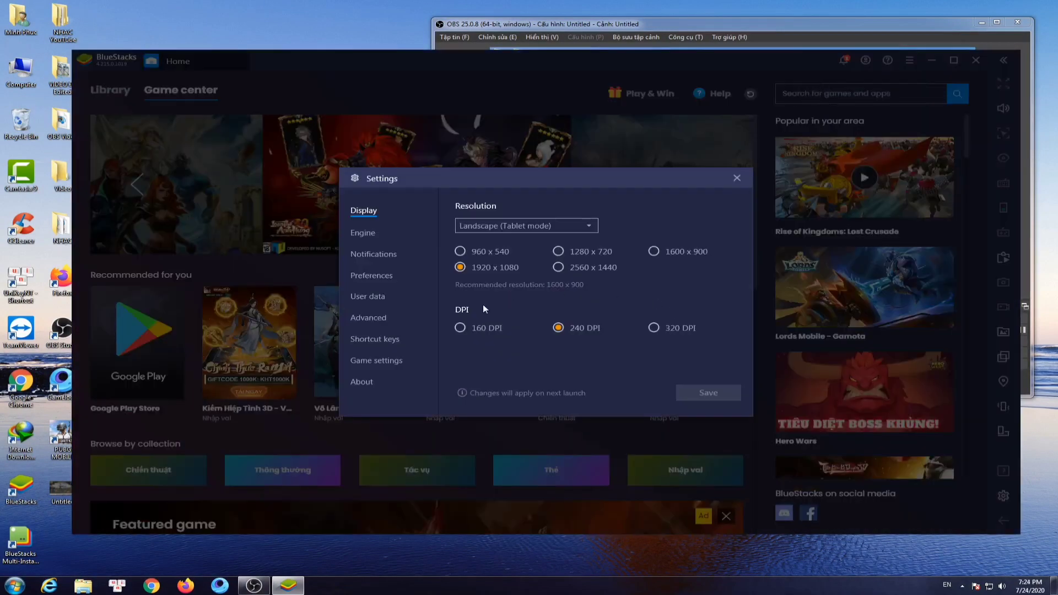
pyautogui.click(357, 233)
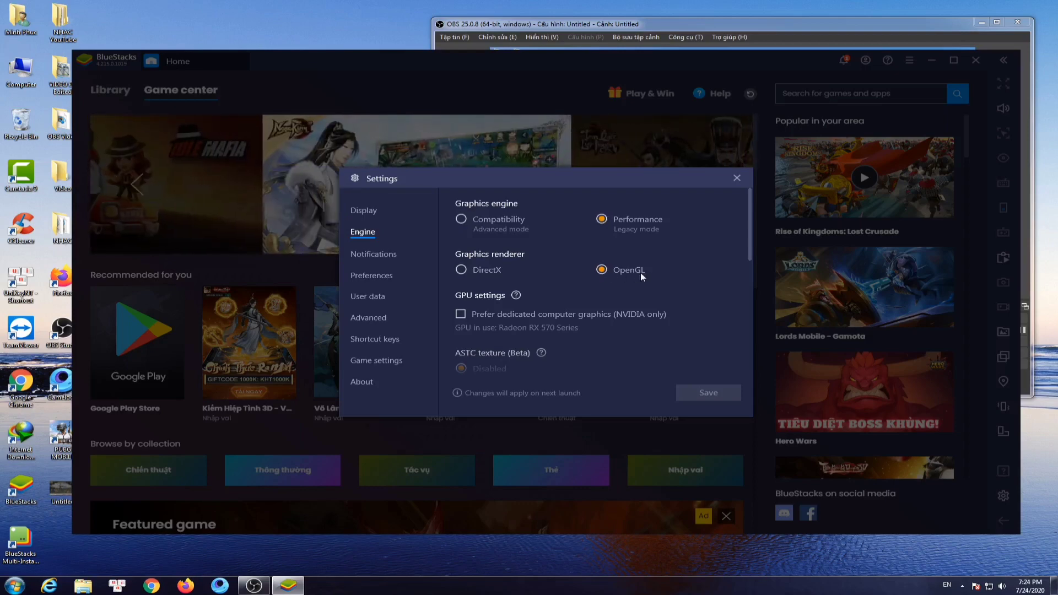
pyautogui.scroll(-1, 706, 283)
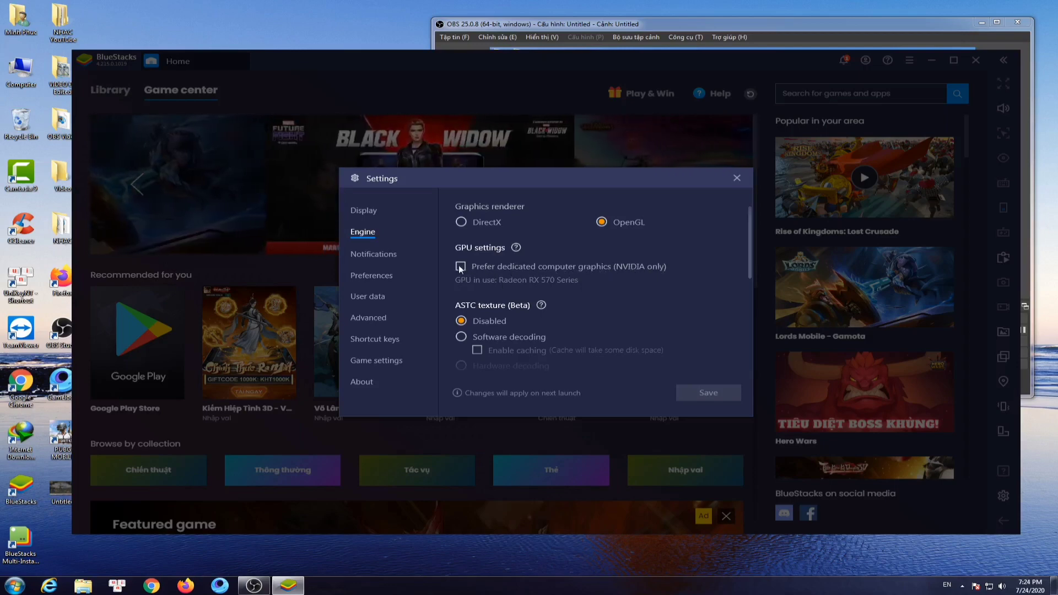
pyautogui.scroll(-4, 660, 305)
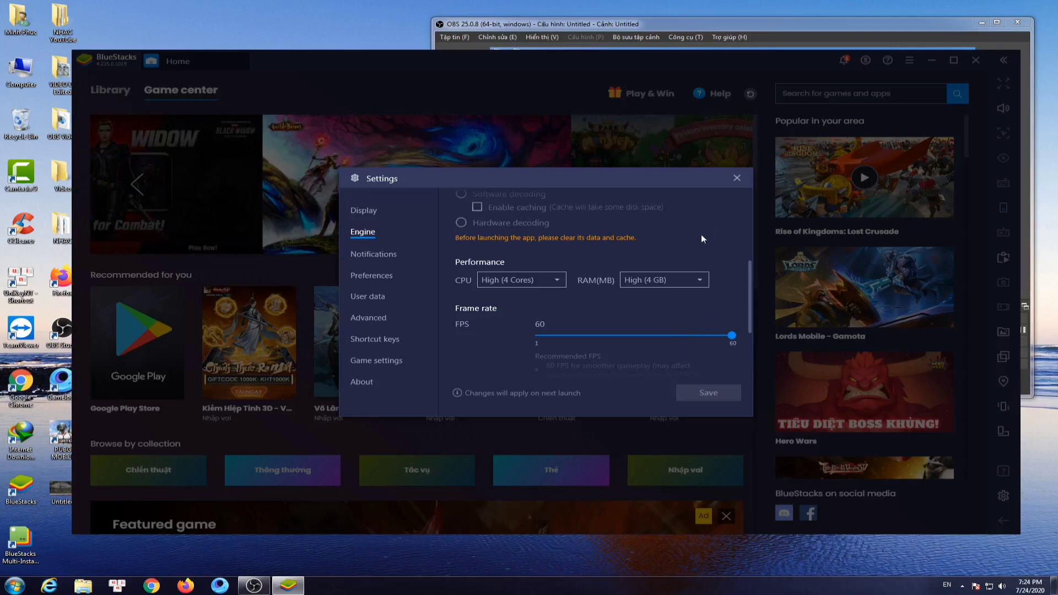
# - Select High (4 Cores) for the CPU and High (4 GB) for the RAM in the engine's performance settings
pyautogui.scroll(-1, 702, 240)
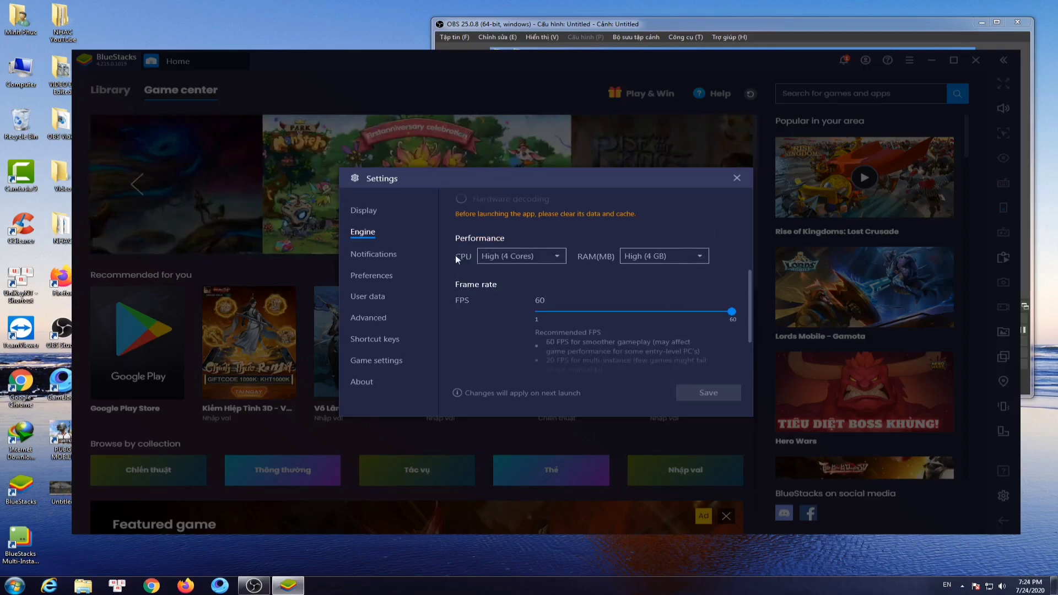
pyautogui.click(559, 256)
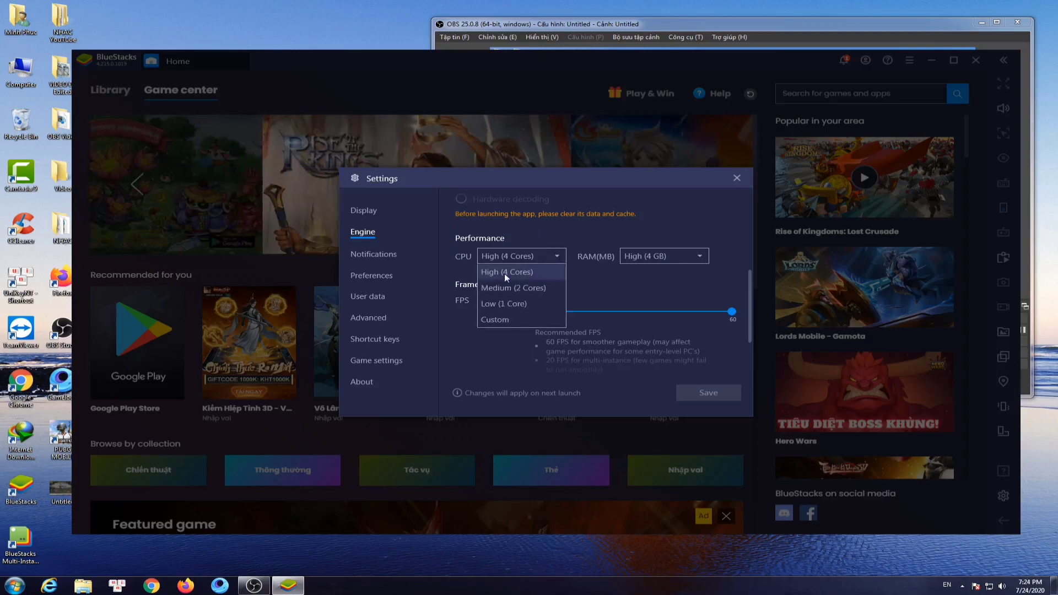
pyautogui.click(491, 273)
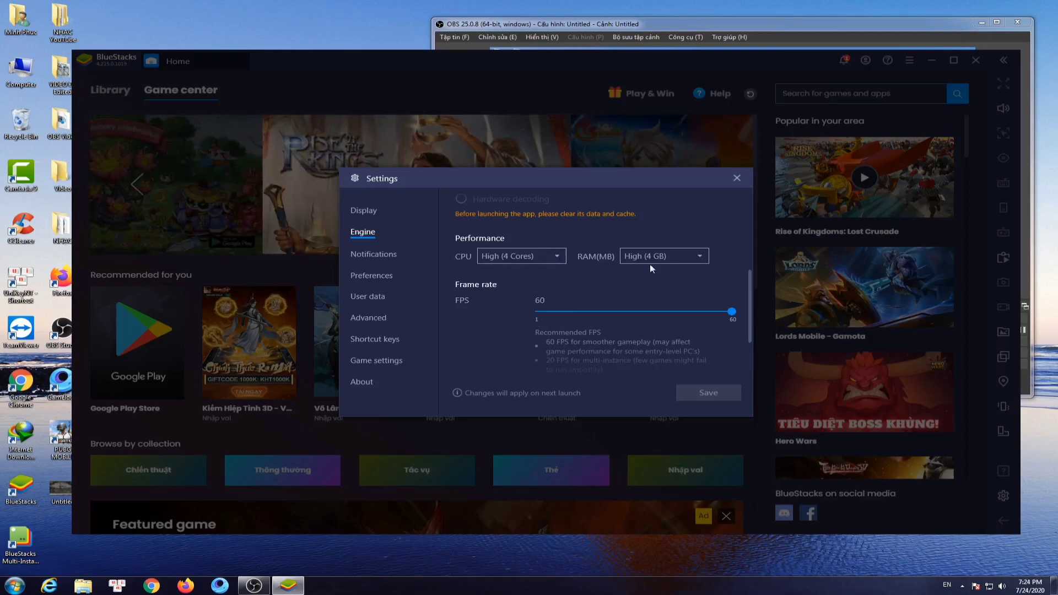
pyautogui.click(694, 257)
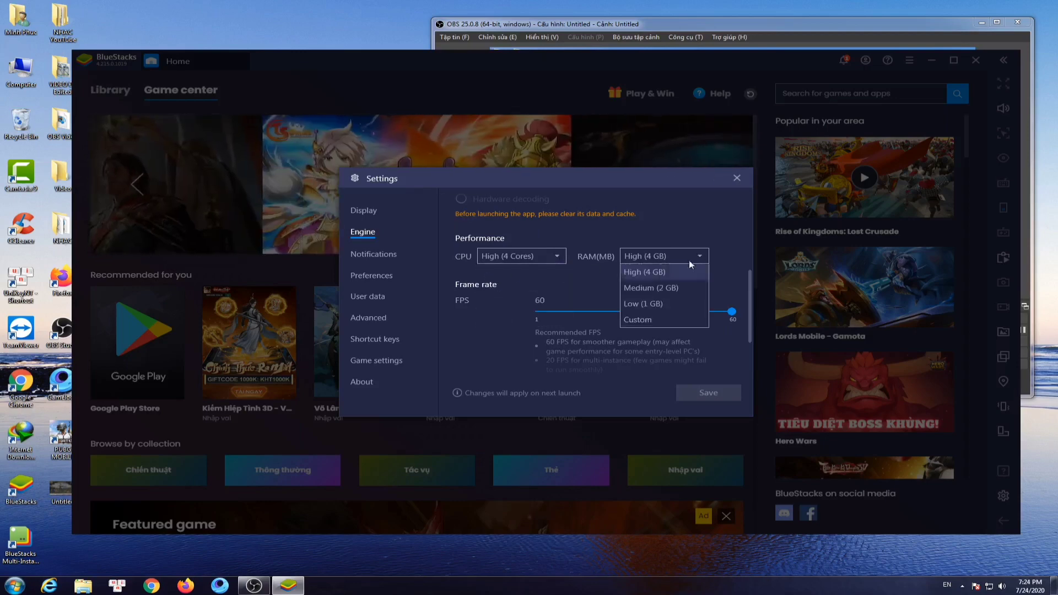
pyautogui.click(636, 272)
# - Review the engine's frame rate, FPS display and ABI options, and return to the graphics engine section
pyautogui.scroll(-1, 595, 285)
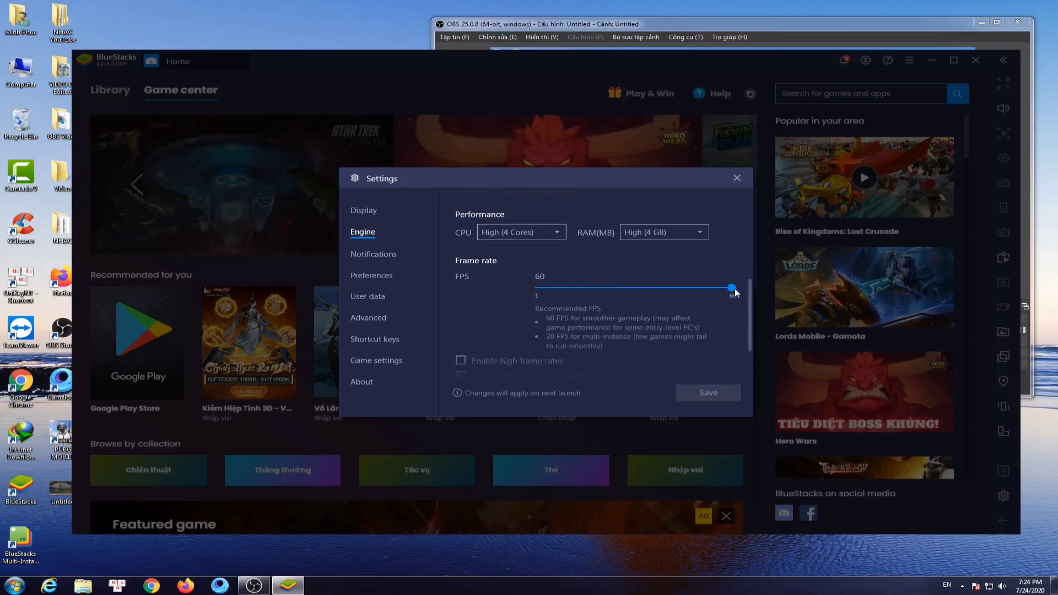
pyautogui.scroll(-1, 717, 320)
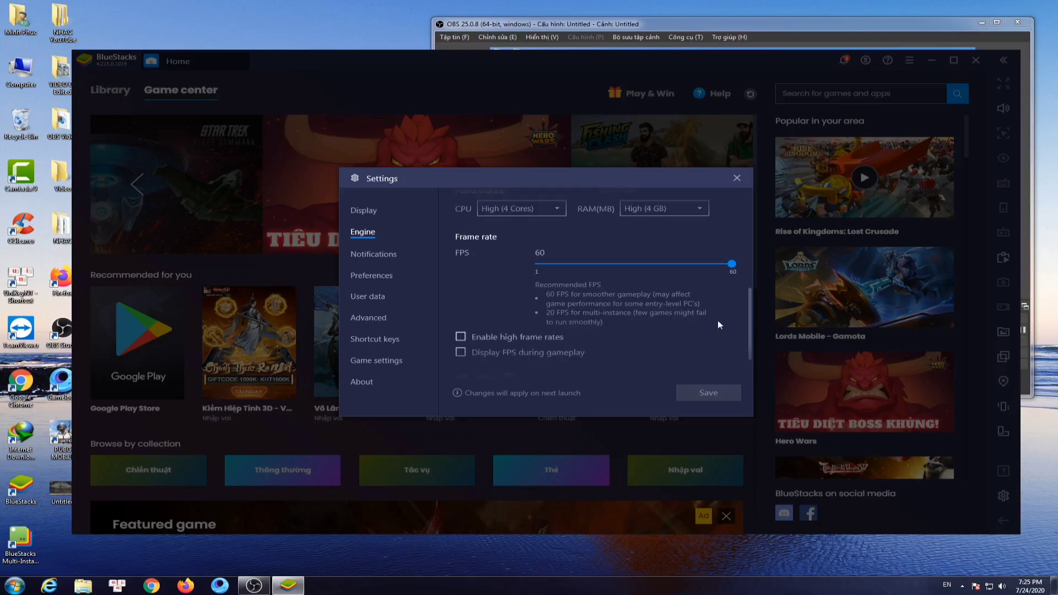
pyautogui.scroll(-2, 560, 309)
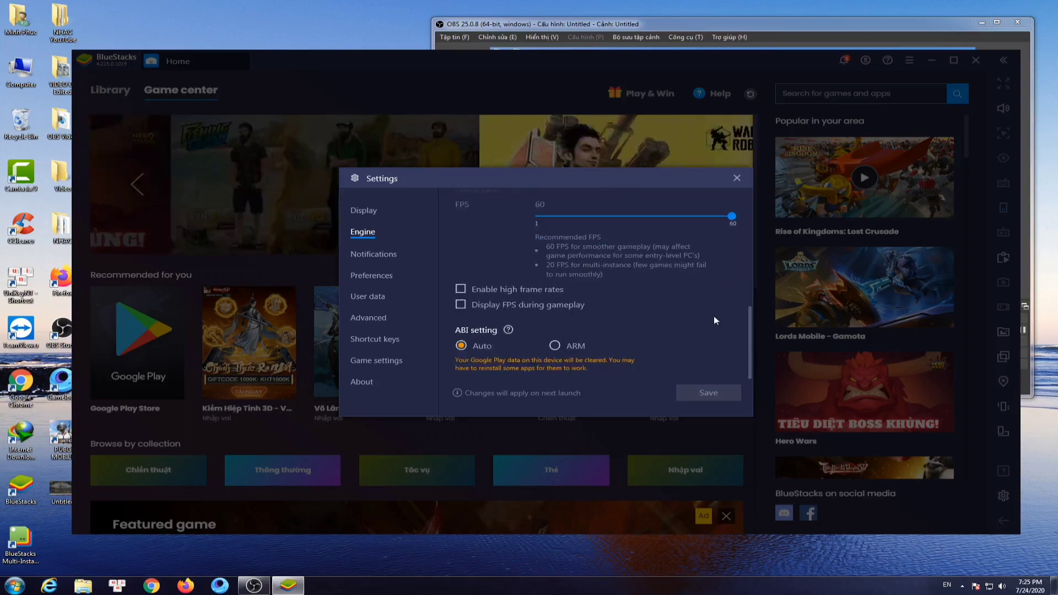
pyautogui.scroll(10, 698, 303)
pyautogui.scroll(1, 700, 303)
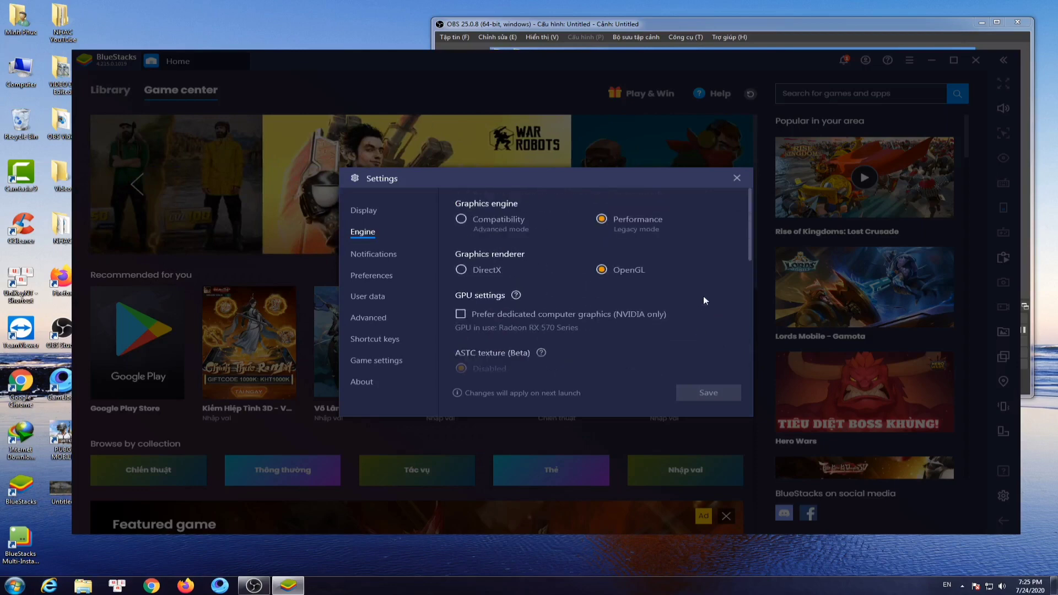
# - Review the notification settings and preferences, including the available interface languages, without choosing another language
pyautogui.click(367, 256)
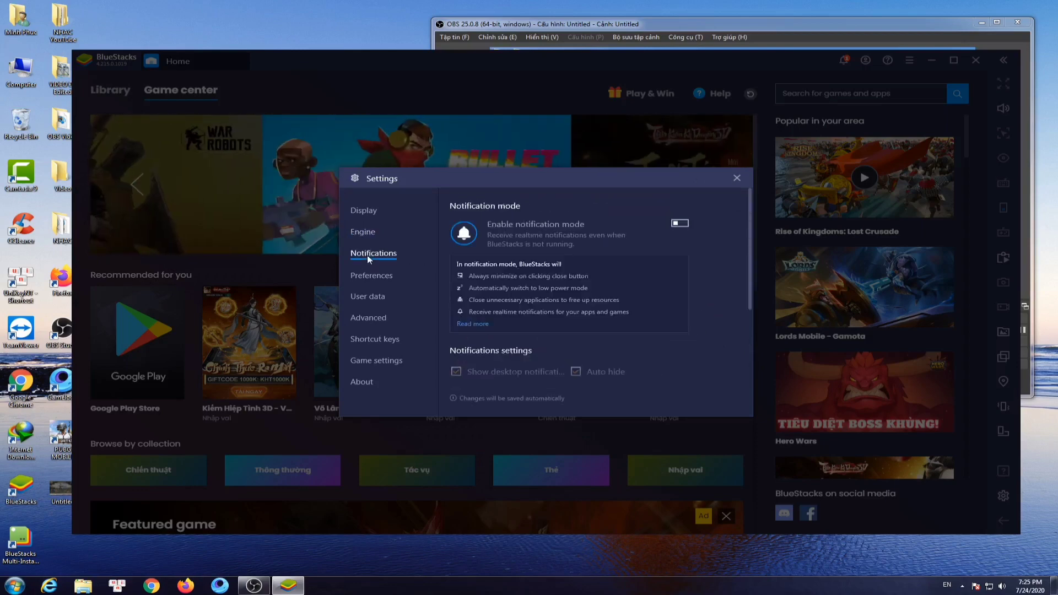
pyautogui.click(362, 277)
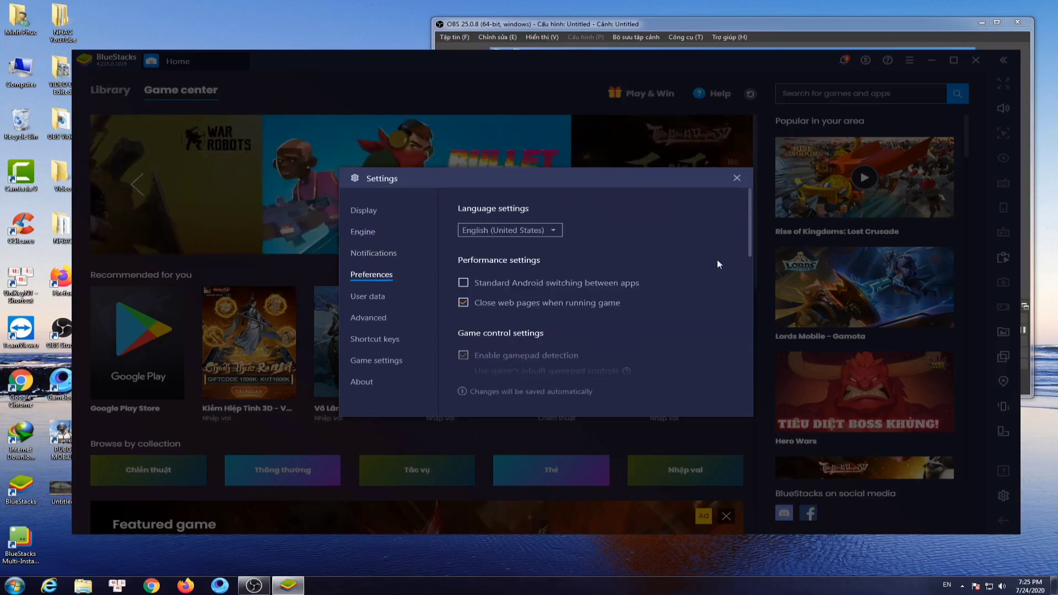
pyautogui.scroll(-3, 664, 289)
pyautogui.scroll(3, 656, 286)
pyautogui.click(554, 231)
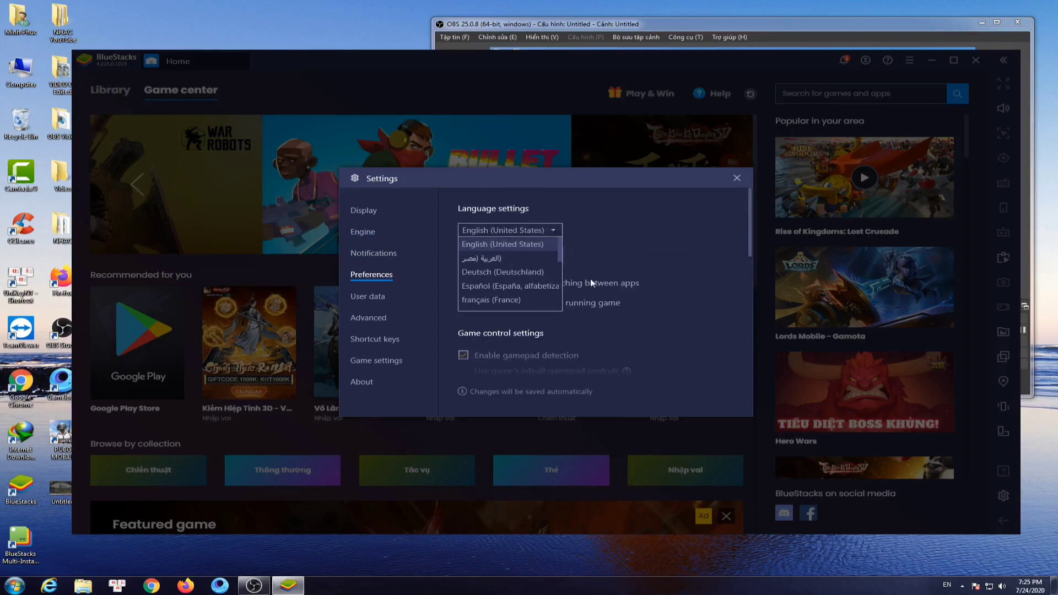
pyautogui.scroll(-5, 530, 272)
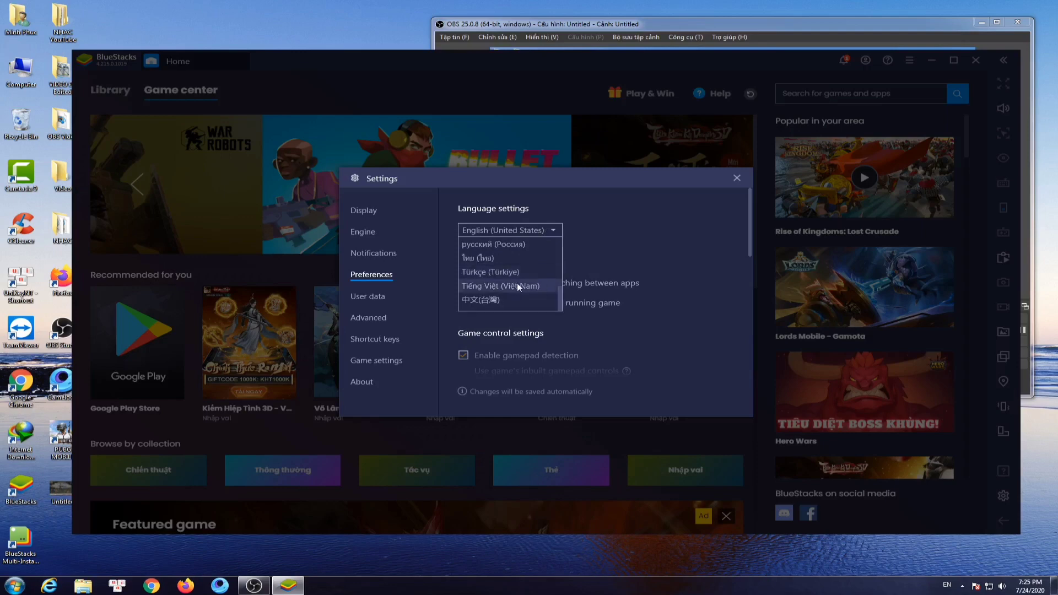
pyautogui.click(678, 249)
# - Review the user data, advanced, shortcut key, game and about settings, and close the settings window
pyautogui.click(366, 300)
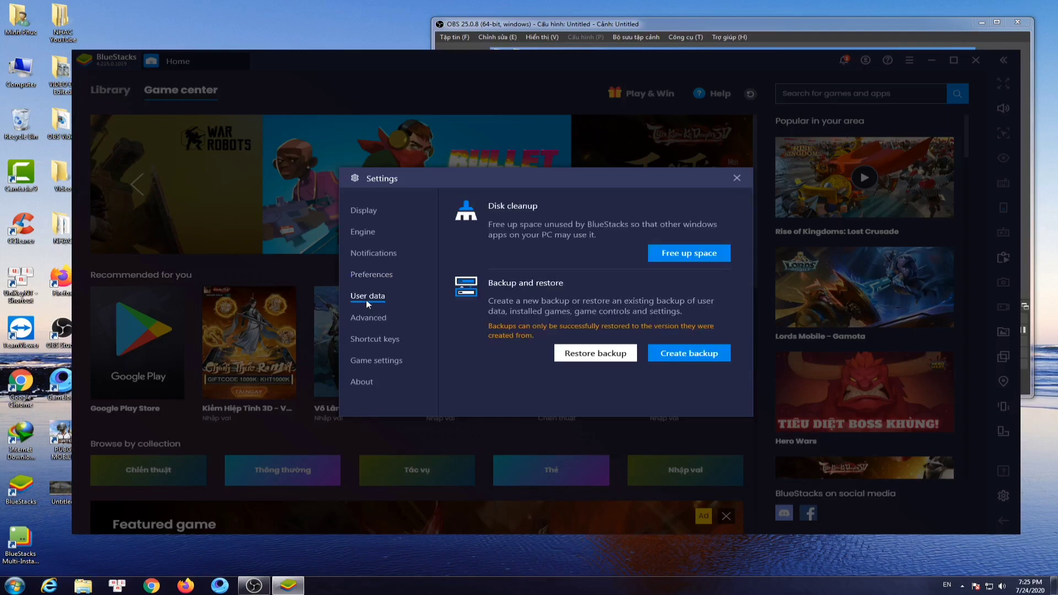
pyautogui.click(368, 317)
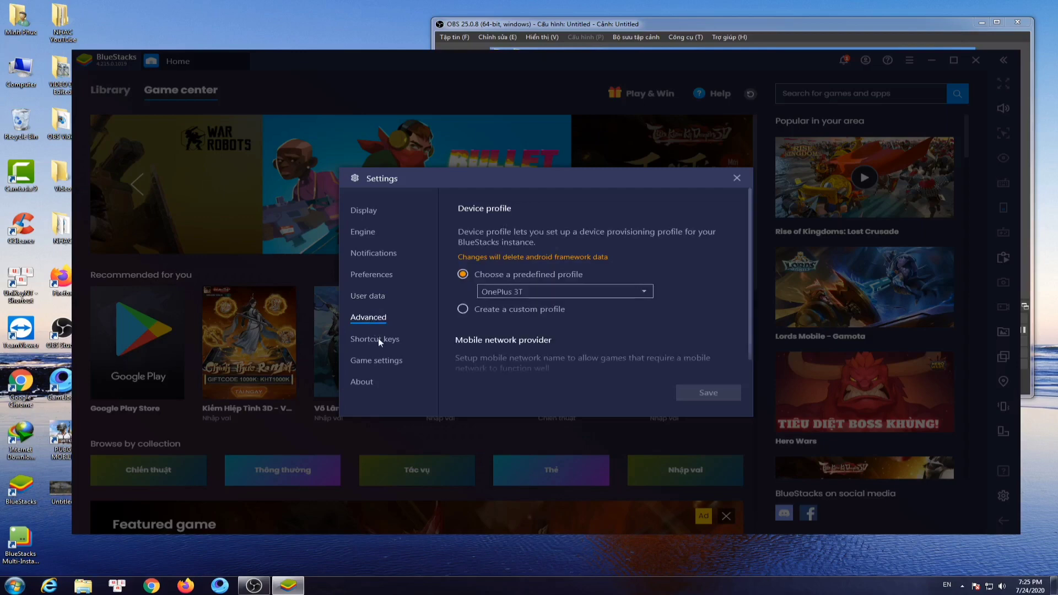
pyautogui.click(378, 339)
pyautogui.click(383, 360)
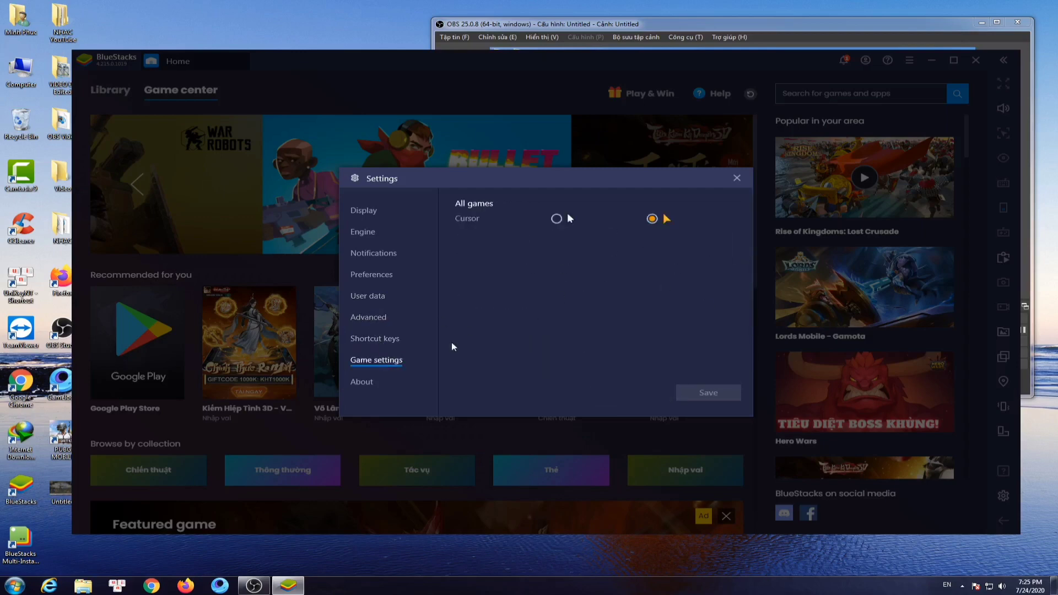
pyautogui.click(361, 382)
pyautogui.click(381, 361)
pyautogui.click(737, 177)
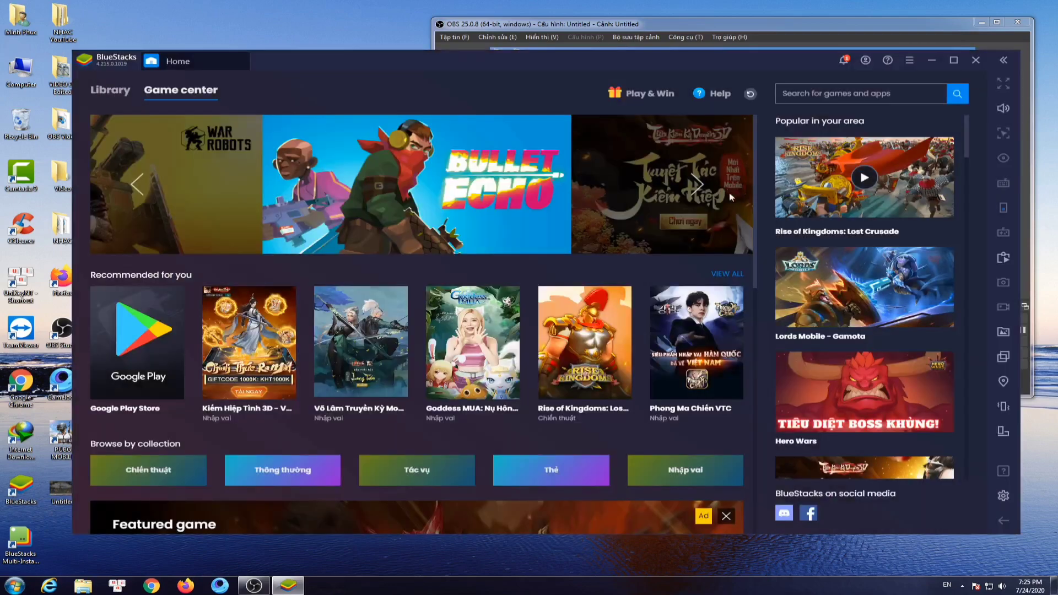
# - Launch PUBG MOBILE from the library of installed games and dismiss the introductory tips on controls and fullscreen
pyautogui.click(104, 95)
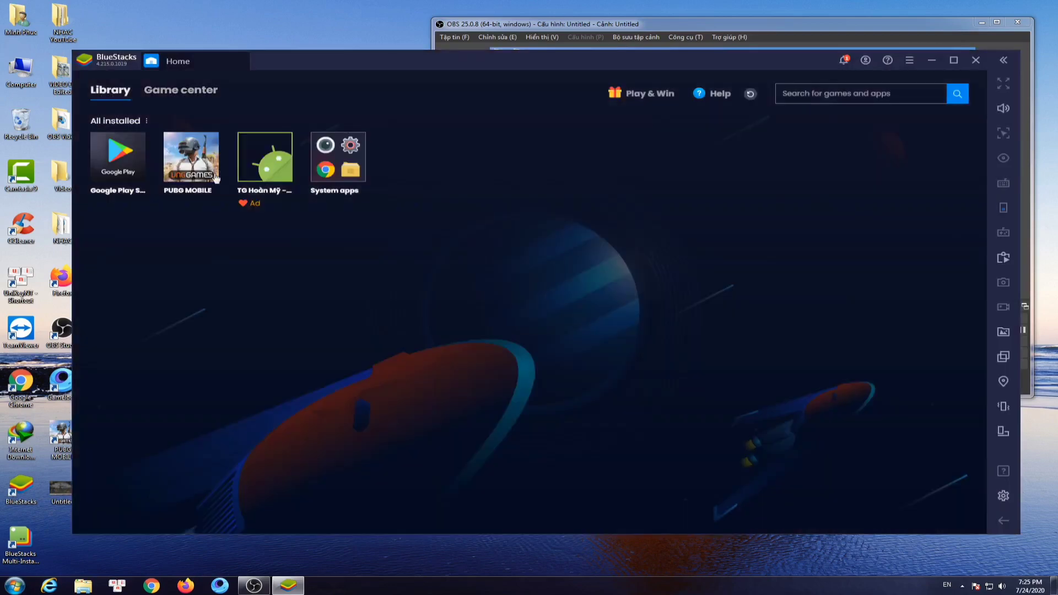
pyautogui.click(189, 160)
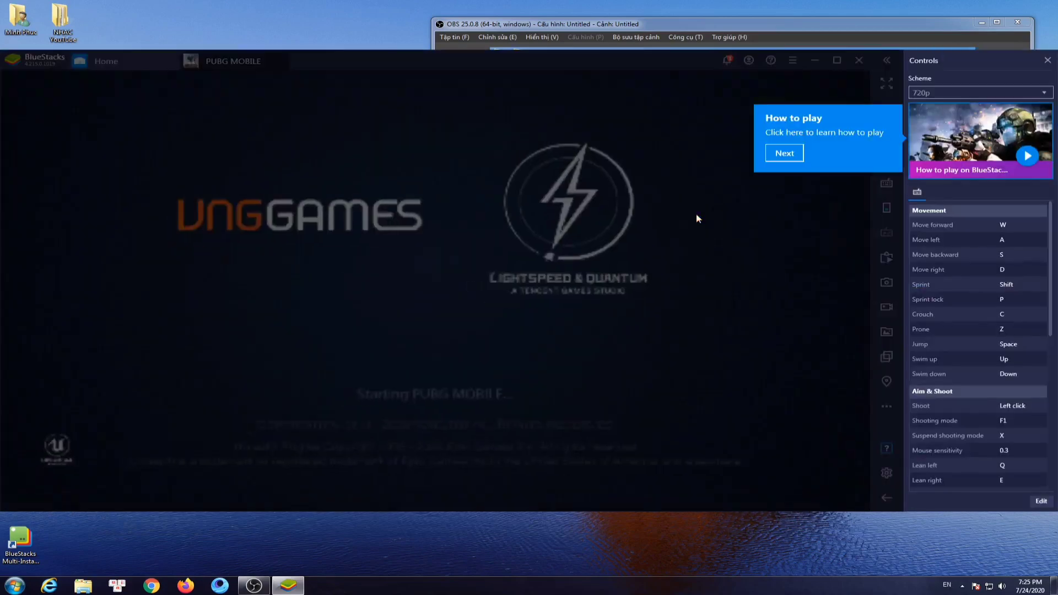
pyautogui.click(787, 158)
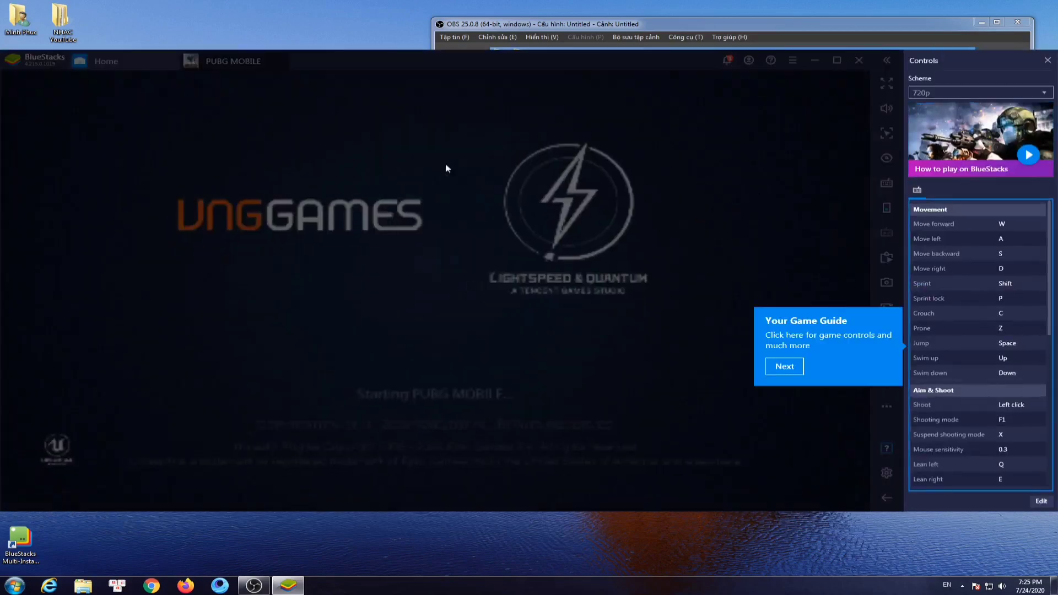
pyautogui.click(784, 367)
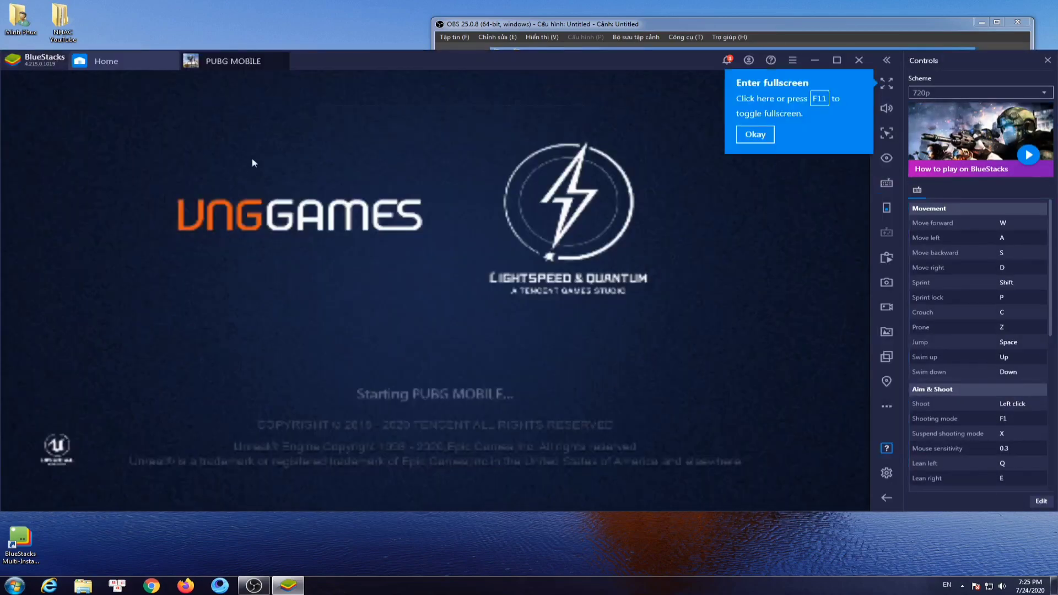
pyautogui.click(752, 138)
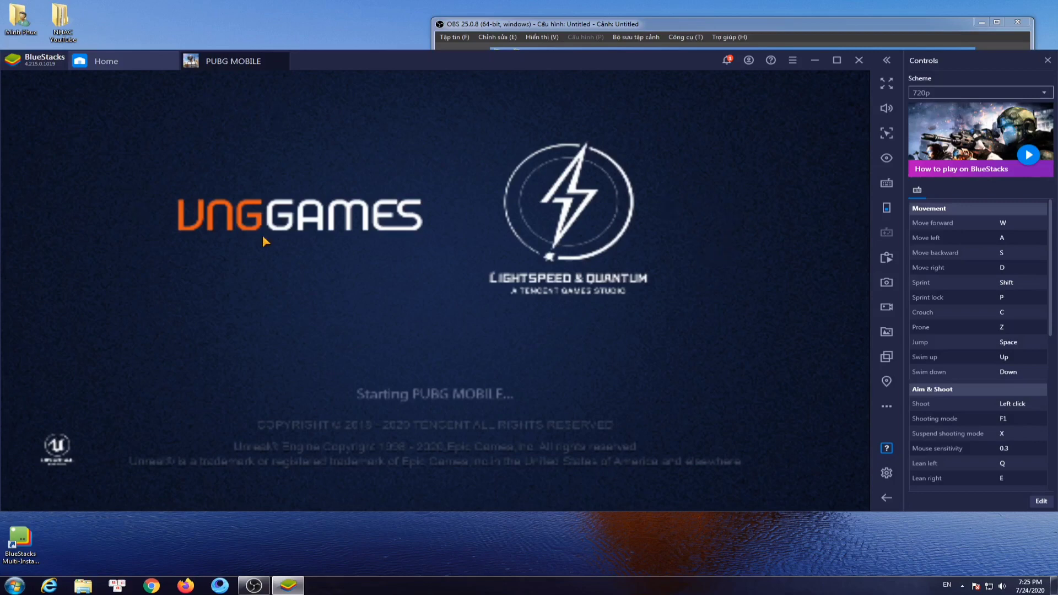
# - Accept the storage permission request and allow PUBG MOBILE to access photos, media and files on the device
pyautogui.moveTo(347, 65)
pyautogui.mouseDown()
pyautogui.moveTo(390, 59)
pyautogui.moveTo(356, 63)
pyautogui.mouseUp()
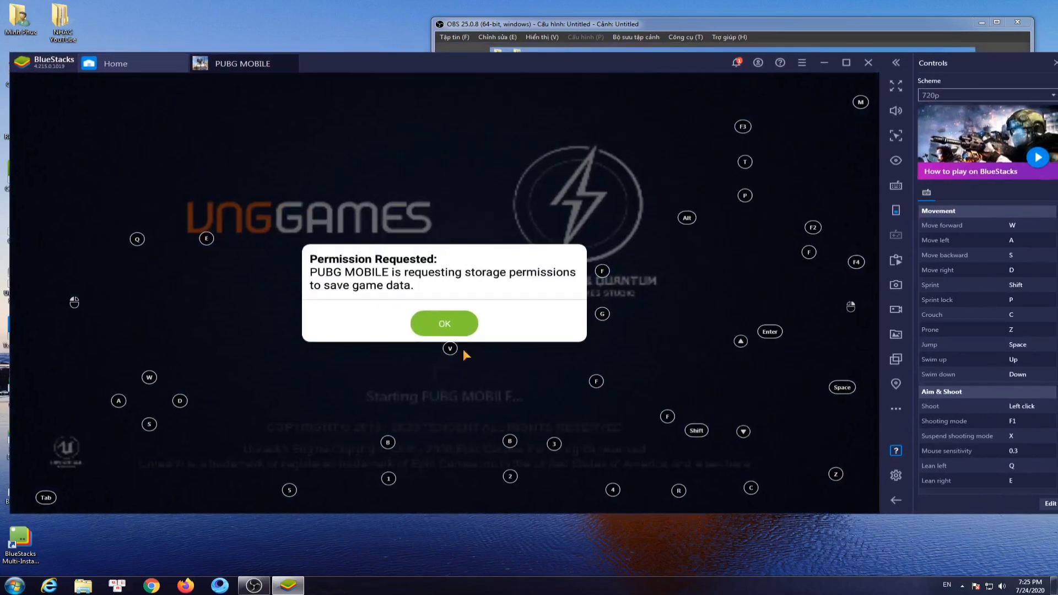
pyautogui.click(440, 330)
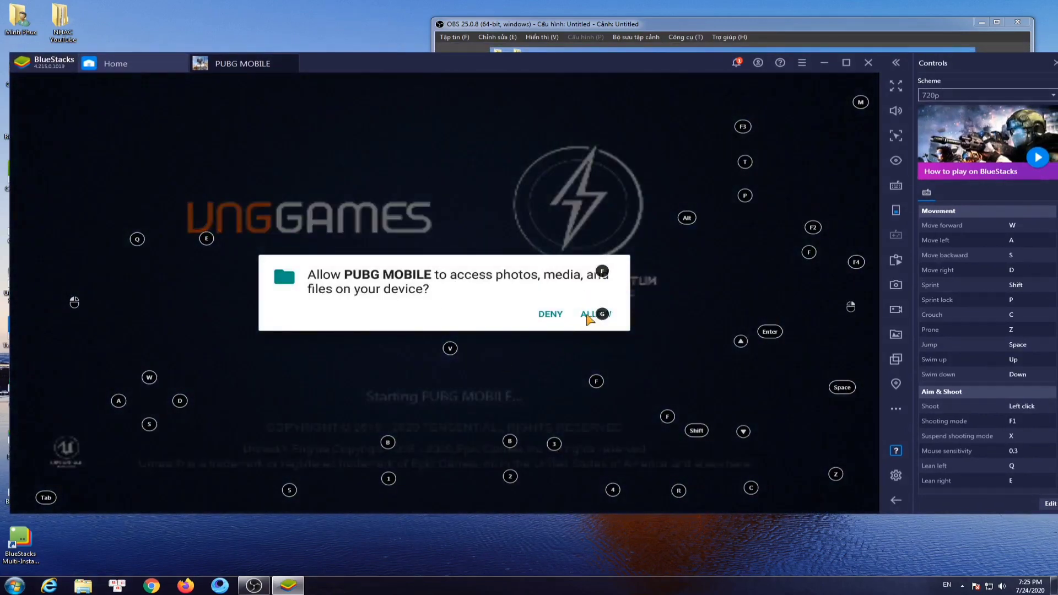
pyautogui.click(587, 314)
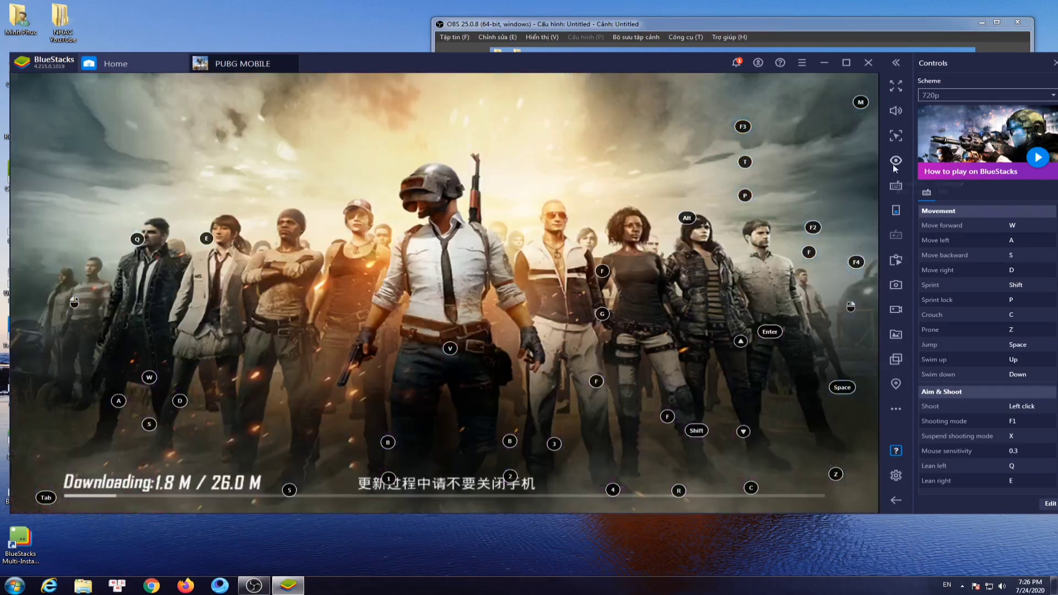
# - Try the game's key overlay at minimum and full opacity, and leave it hidden at minimum opacity
pyautogui.moveTo(896, 161)
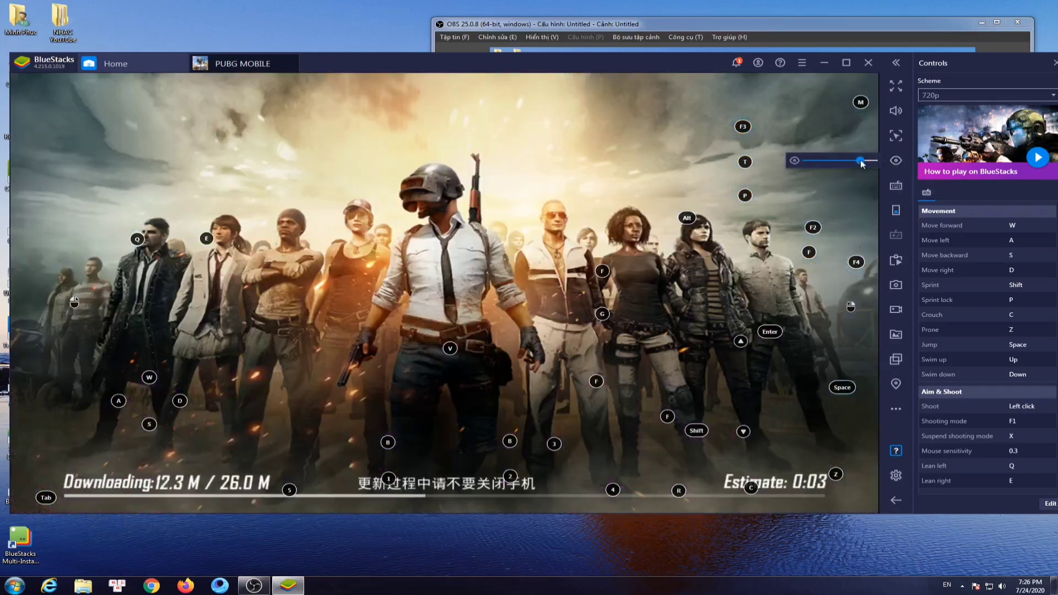
pyautogui.moveTo(861, 161); pyautogui.dragTo(787, 163)
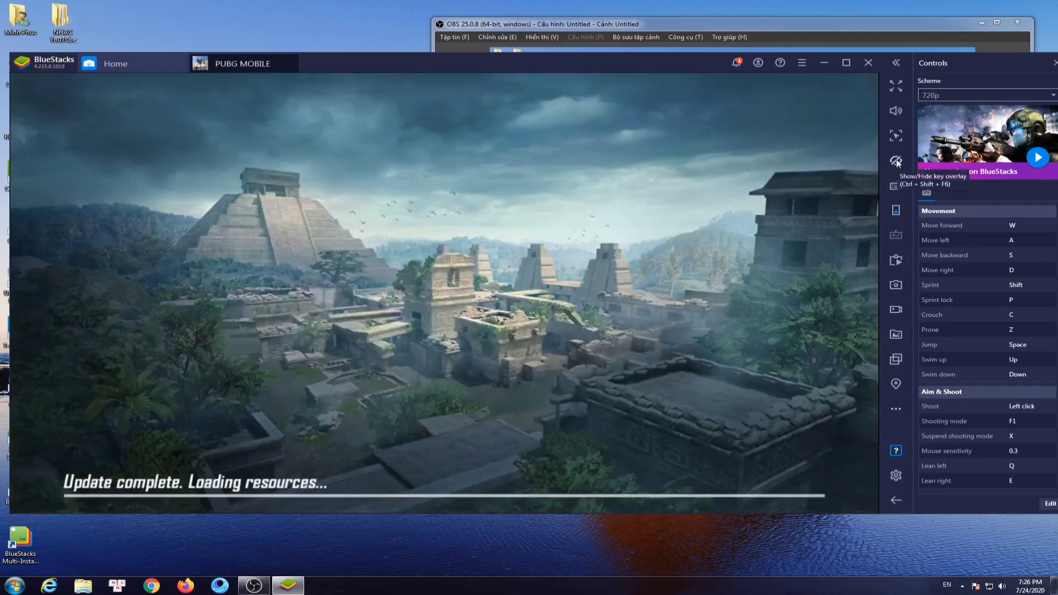
pyautogui.moveTo(895, 160)
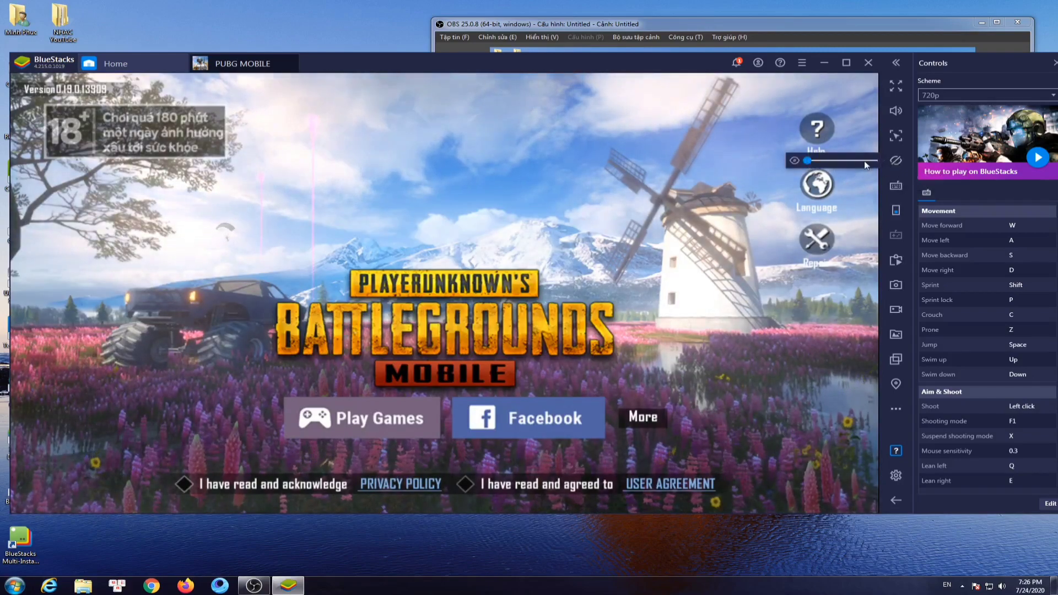
pyautogui.moveTo(808, 160); pyautogui.dragTo(873, 160)
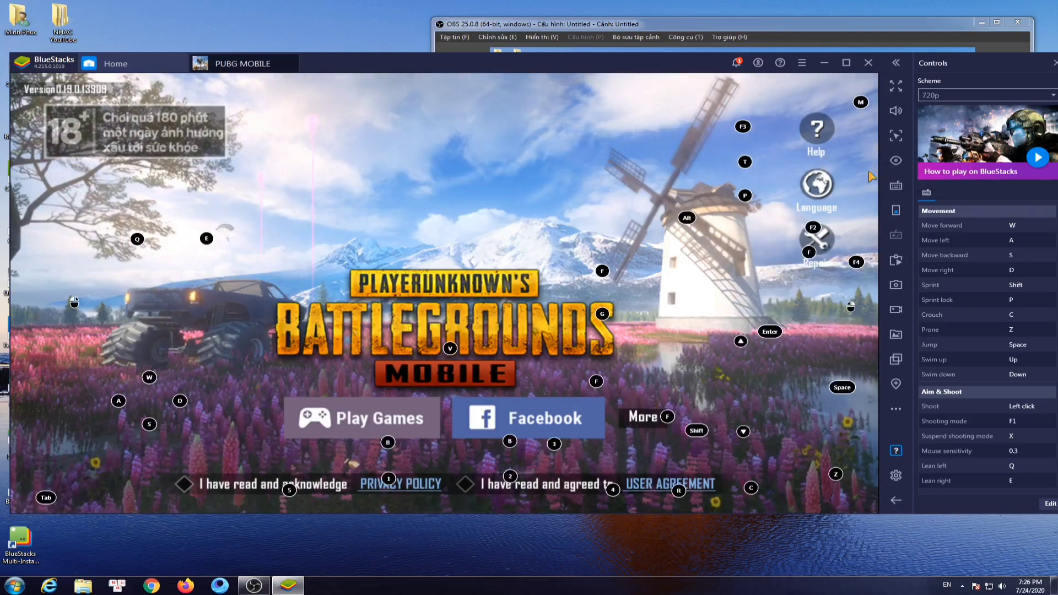
pyautogui.moveTo(895, 160)
pyautogui.moveTo(873, 161); pyautogui.dragTo(785, 159)
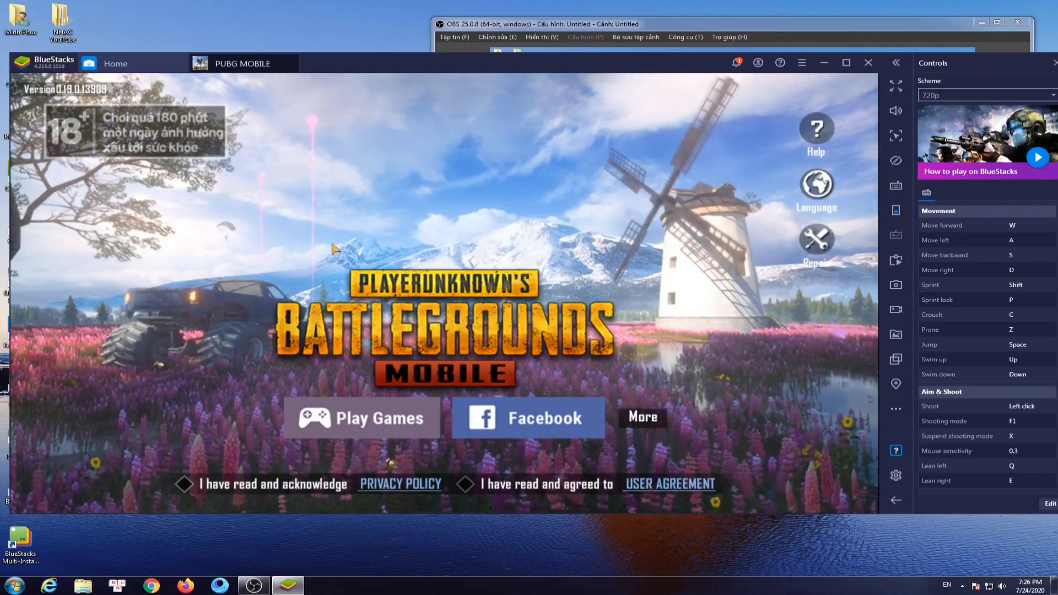
# - Open the game's privacy policy and agree to both the privacy policy and the user agreement
pyautogui.click(406, 399)
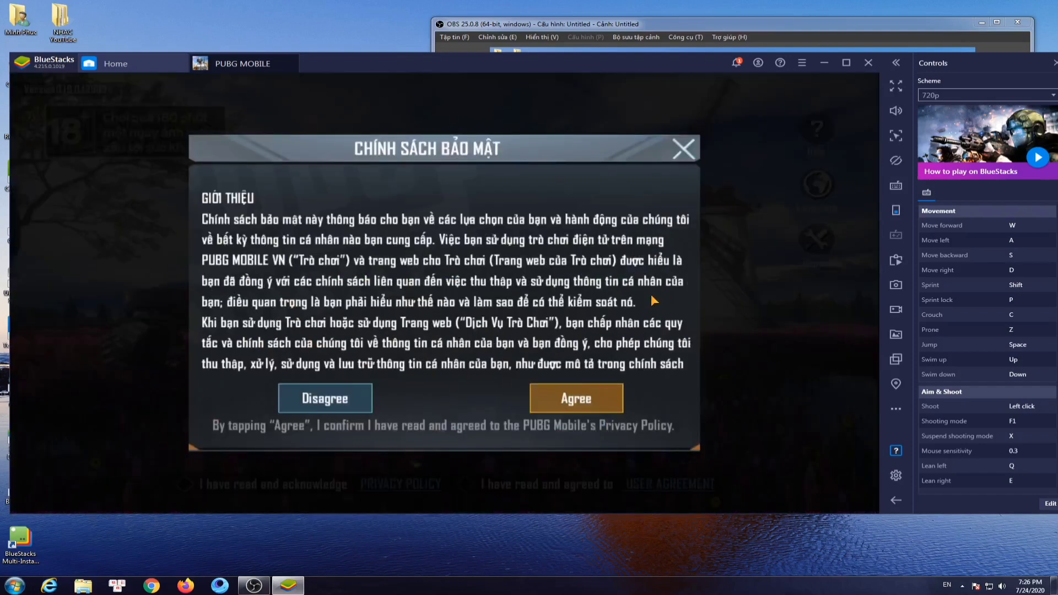
pyautogui.click(587, 405)
pyautogui.click(591, 406)
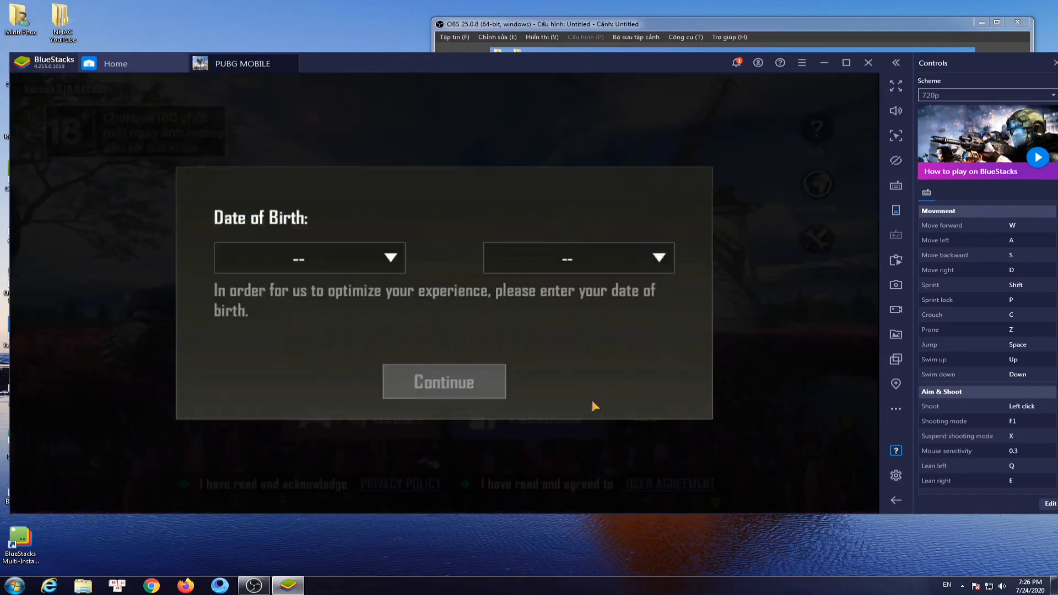
# - Fill in the date of birth fields requested by the game and continue to the Facebook sign-in form
pyautogui.click(377, 268)
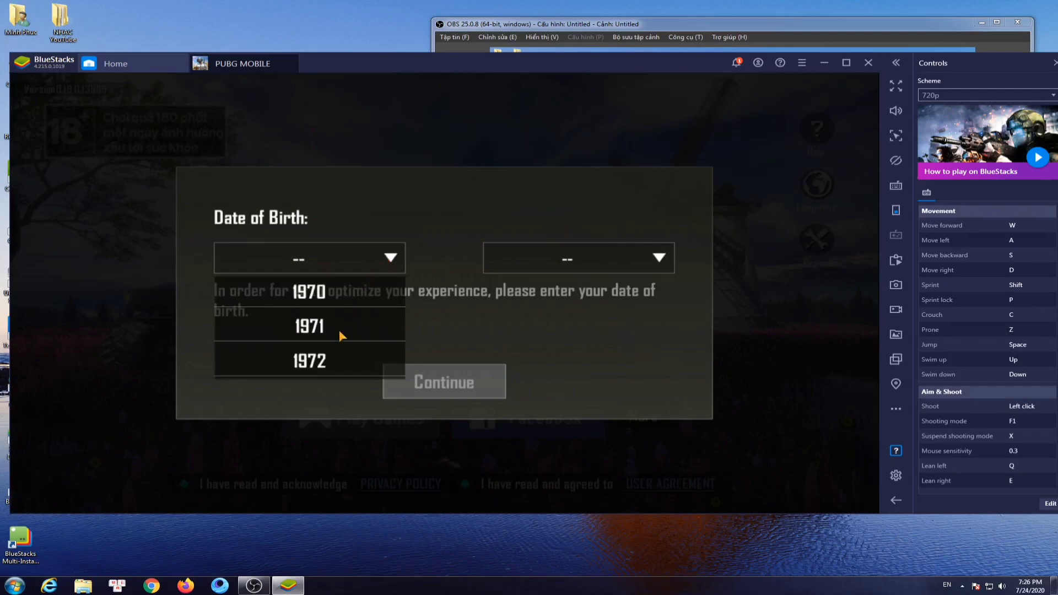
pyautogui.scroll(-5, 363, 337)
pyautogui.click(357, 333)
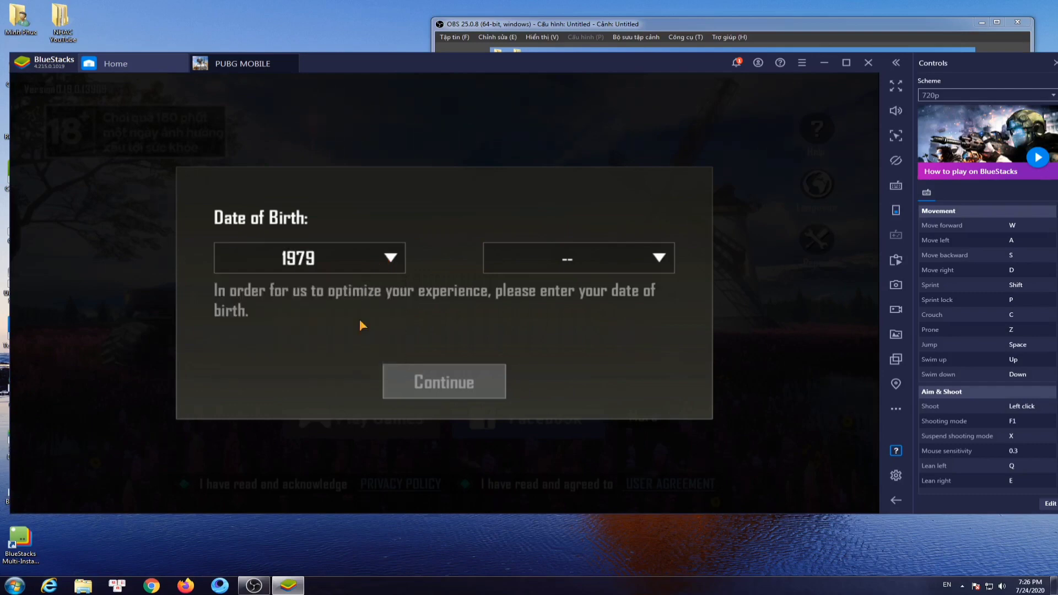
pyautogui.click(660, 264)
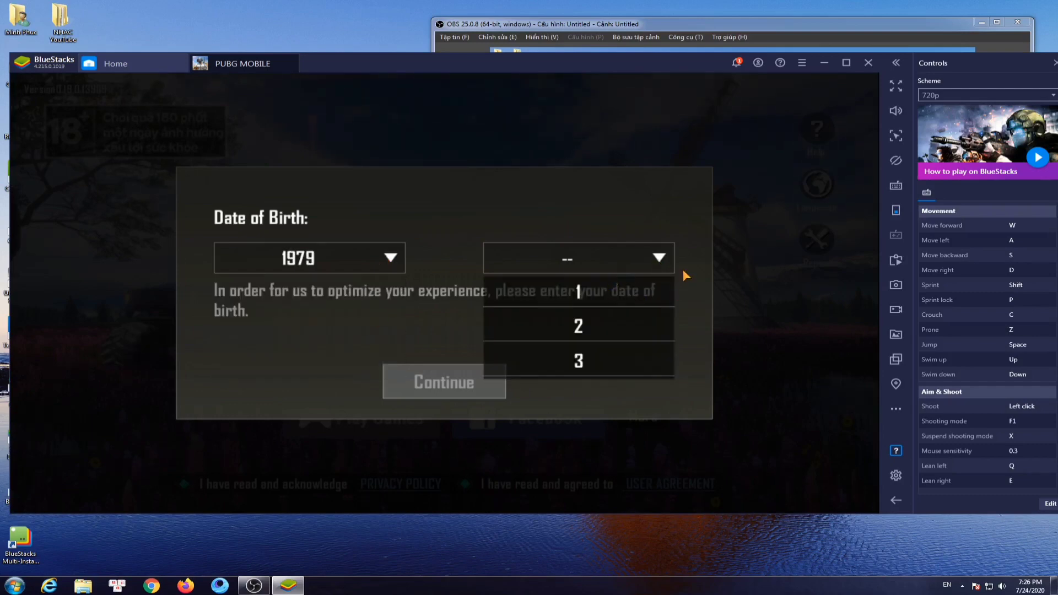
pyautogui.scroll(-4, 606, 347)
pyautogui.click(610, 326)
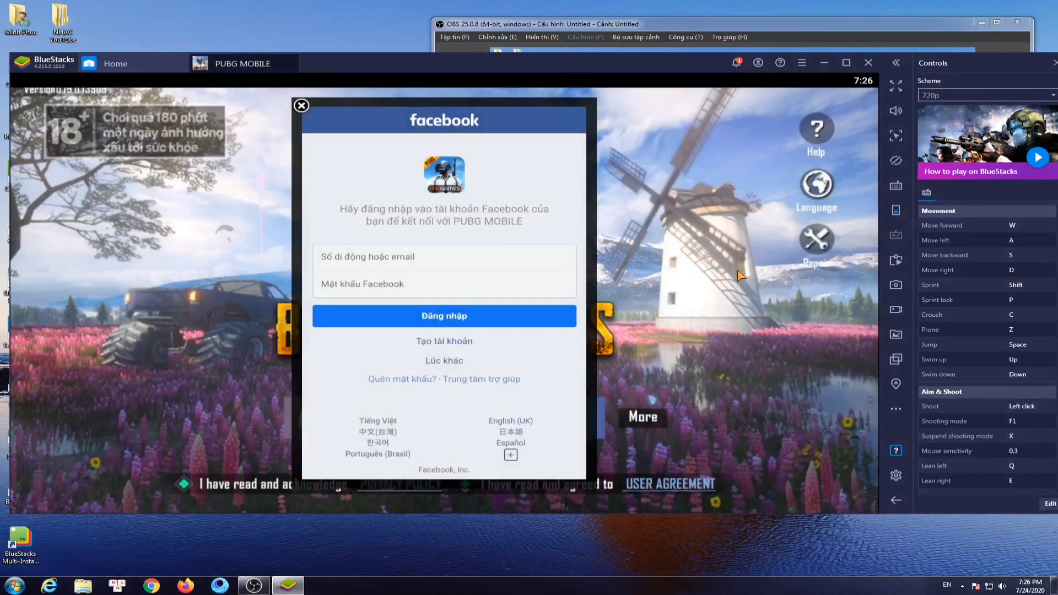
# - Sign in with the Facebook account's email and password, continue into PUBG MOBILE, and acknowledge the emulator notice
pyautogui.click(465, 257)
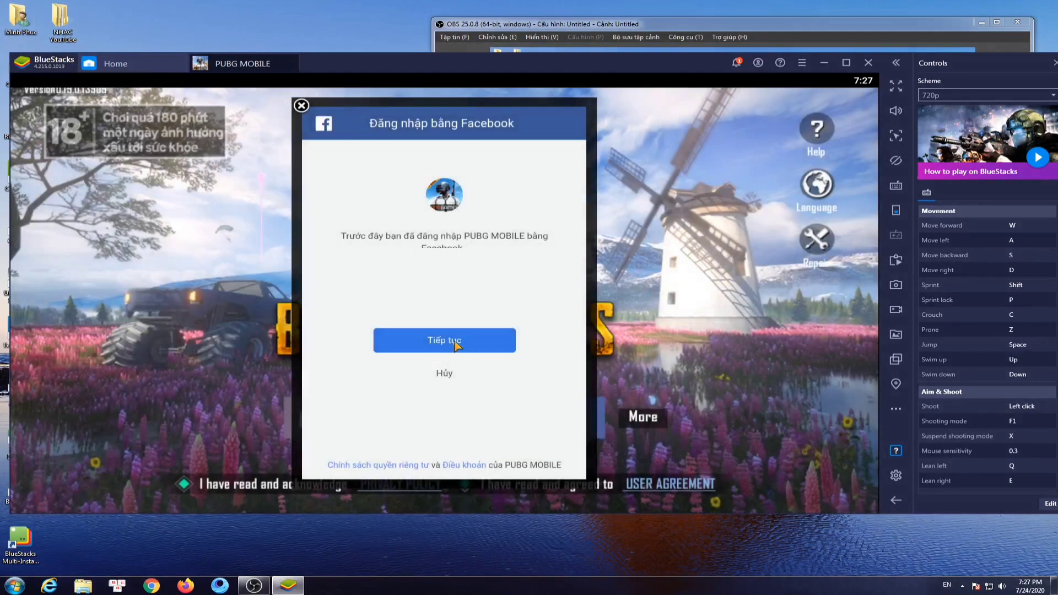
pyautogui.click(455, 343)
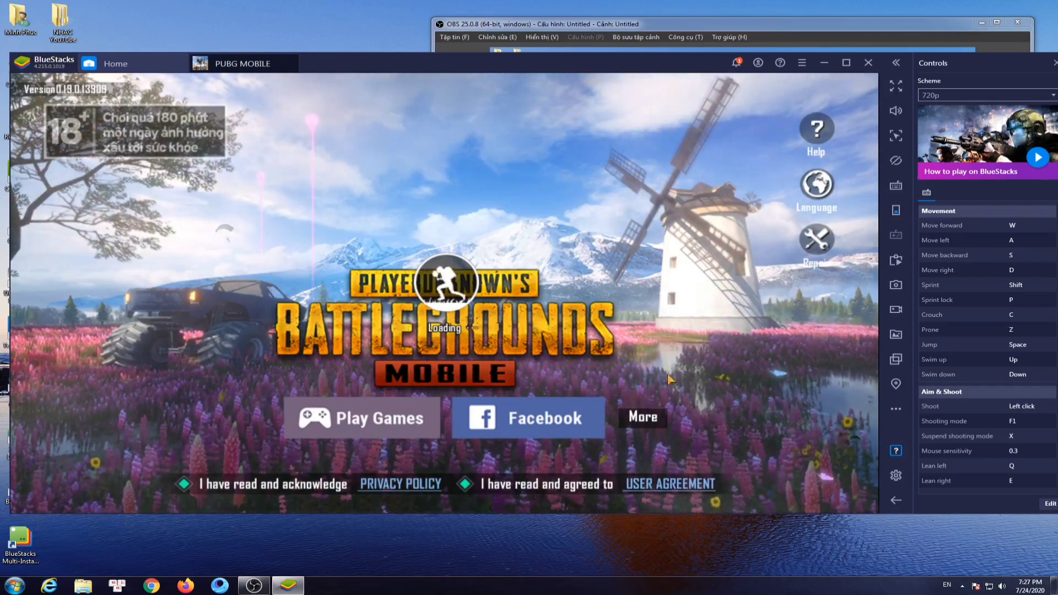
pyautogui.moveTo(513, 68)
pyautogui.mouseDown()
pyautogui.moveTo(521, 44)
pyautogui.moveTo(519, 58)
pyautogui.mouseUp()
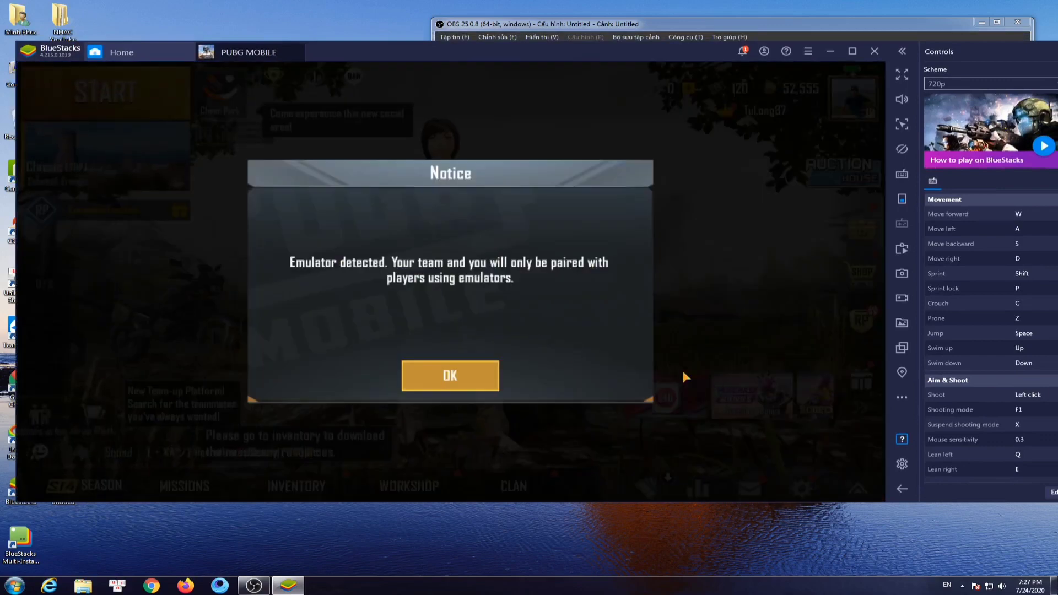
pyautogui.click(453, 380)
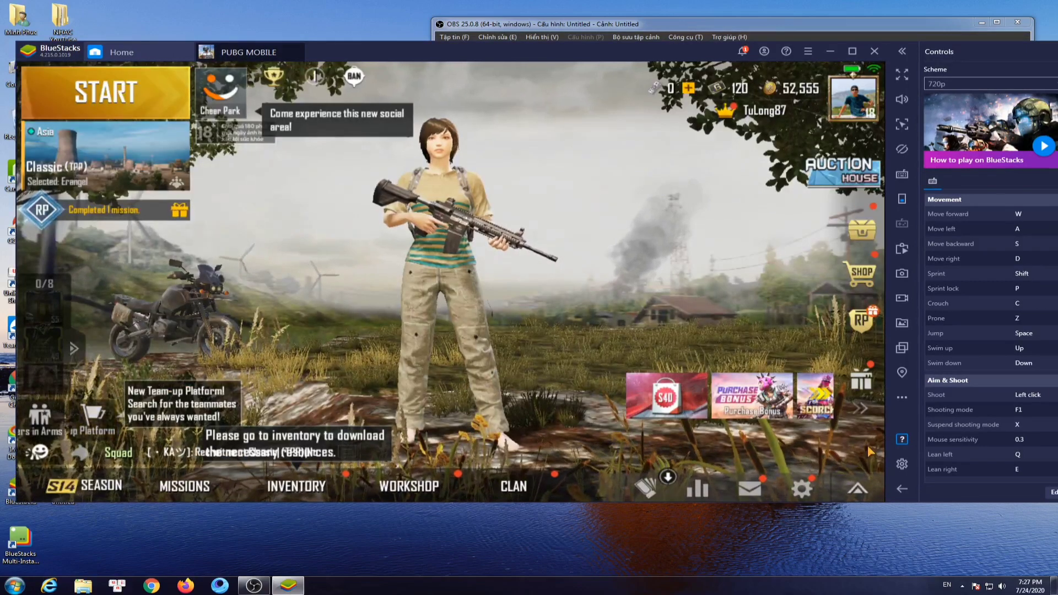
# - In the game's audio settings, turn off music, set the master volume to maximum, and lower the microphone level to about 70%
pyautogui.click(802, 488)
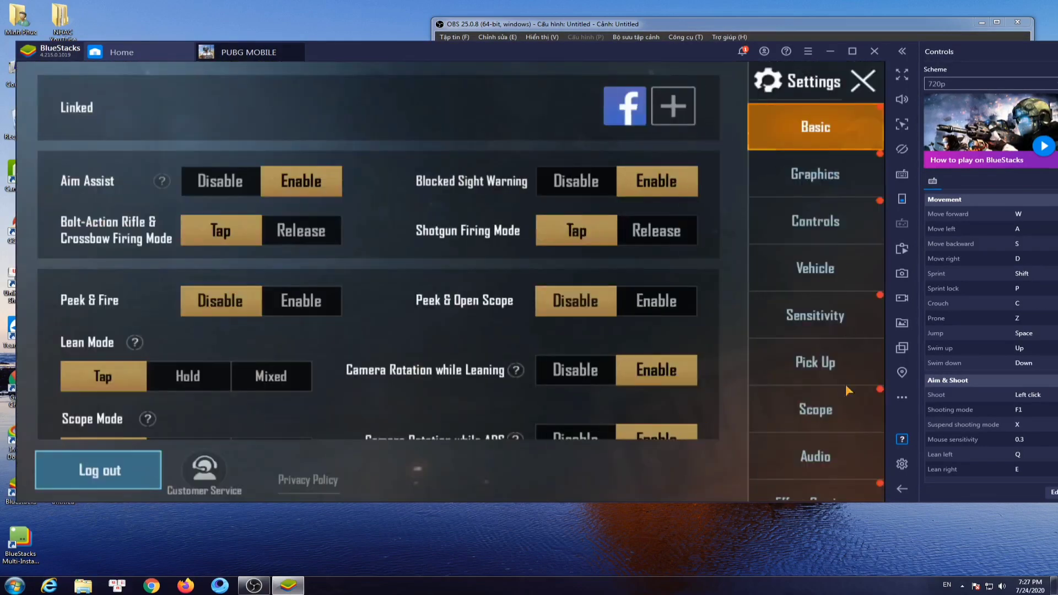
pyautogui.click(823, 464)
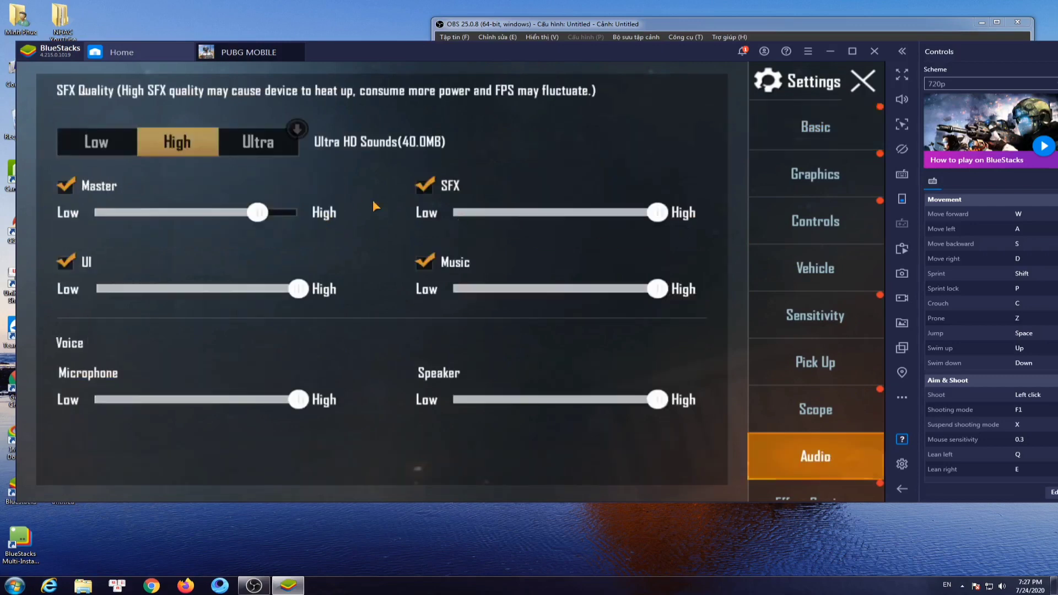
pyautogui.click(425, 264)
pyautogui.moveTo(258, 212); pyautogui.dragTo(346, 214)
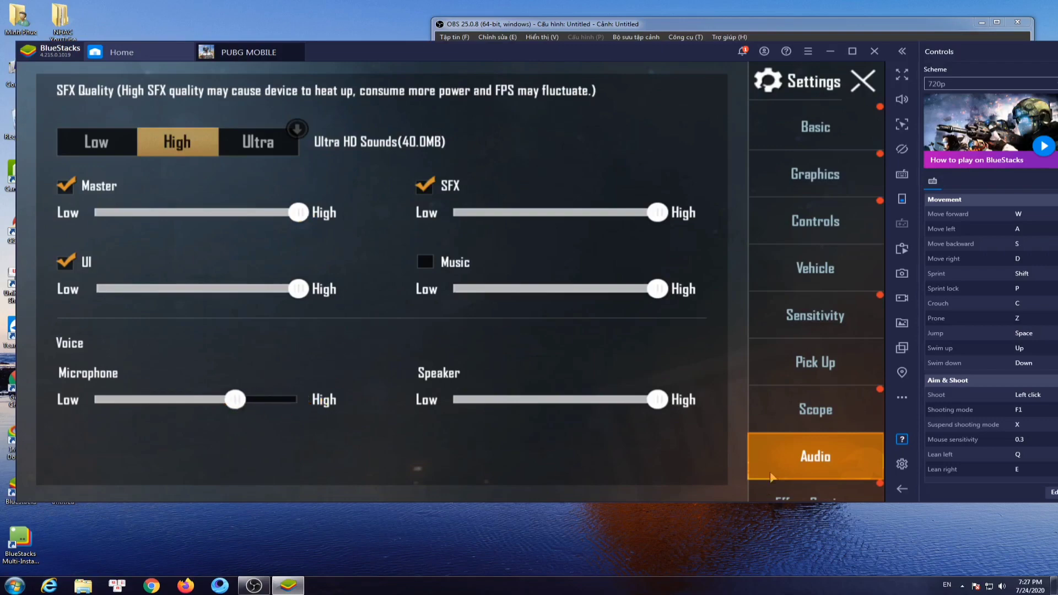
pyautogui.click(864, 82)
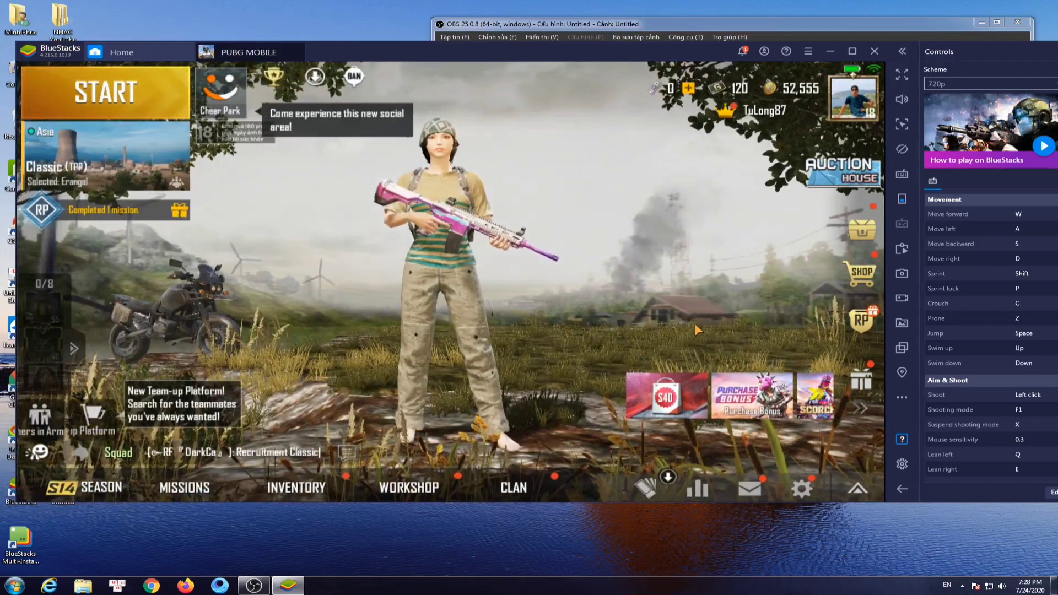
# - Set PUBG MOBILE's in-game resolution to FHD 1080p in the emulator's game settings
pyautogui.click(806, 52)
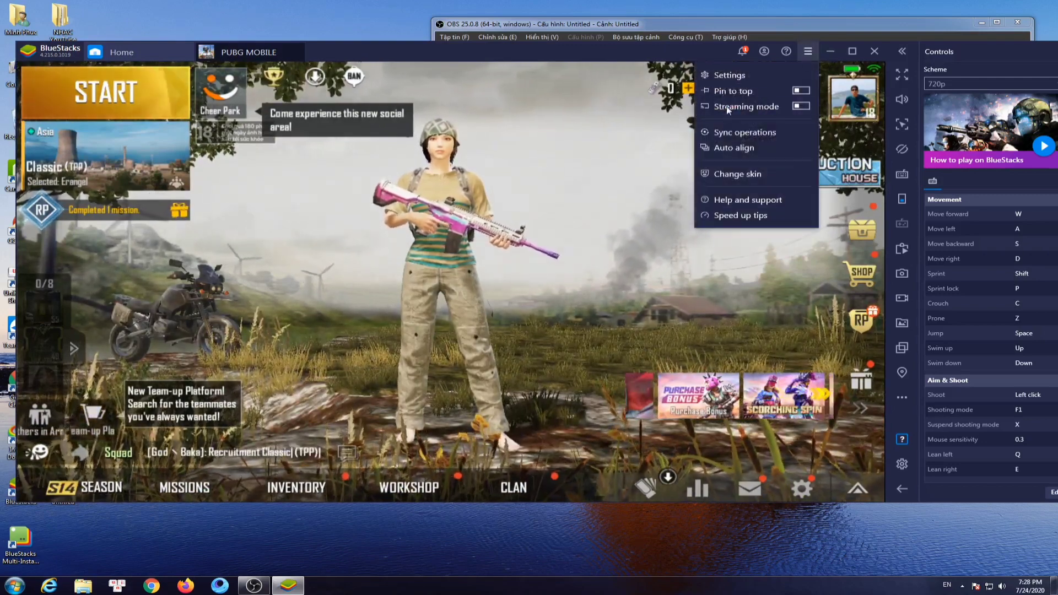
pyautogui.click(733, 75)
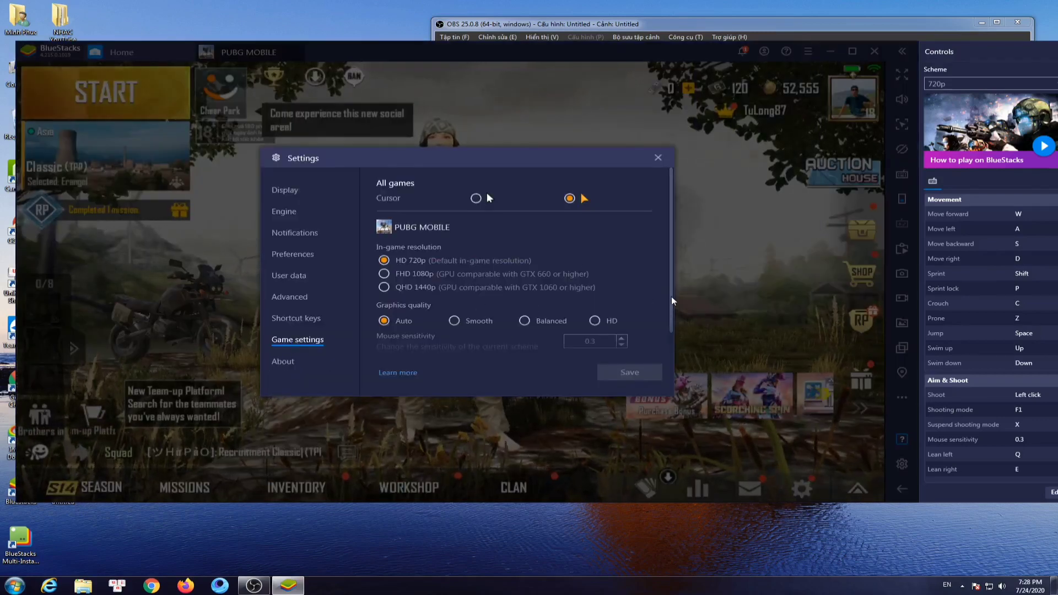
pyautogui.scroll(-1, 630, 275)
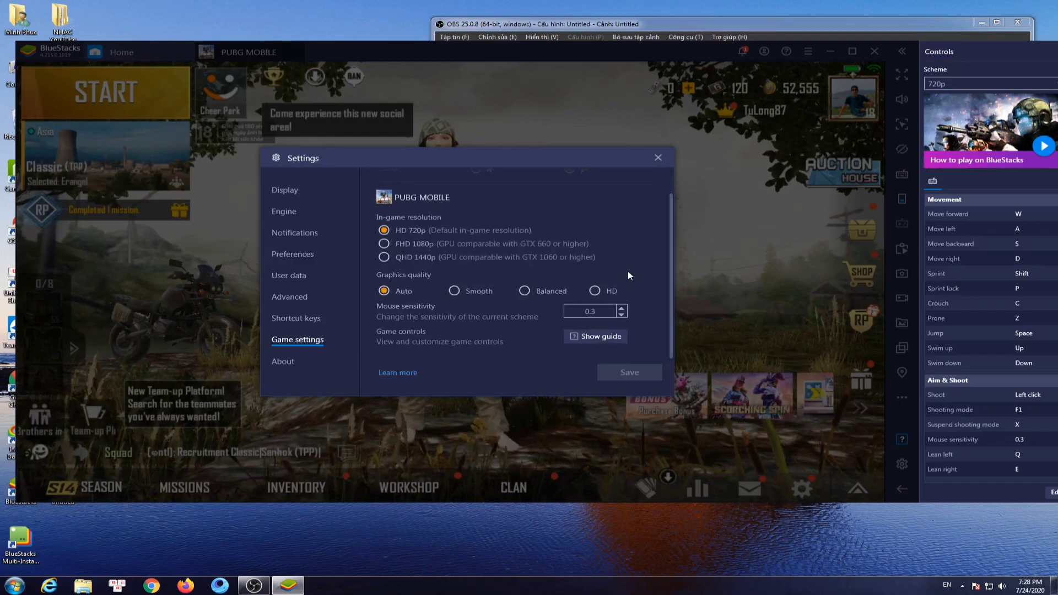
pyautogui.scroll(1, 629, 275)
pyautogui.scroll(-1, 630, 276)
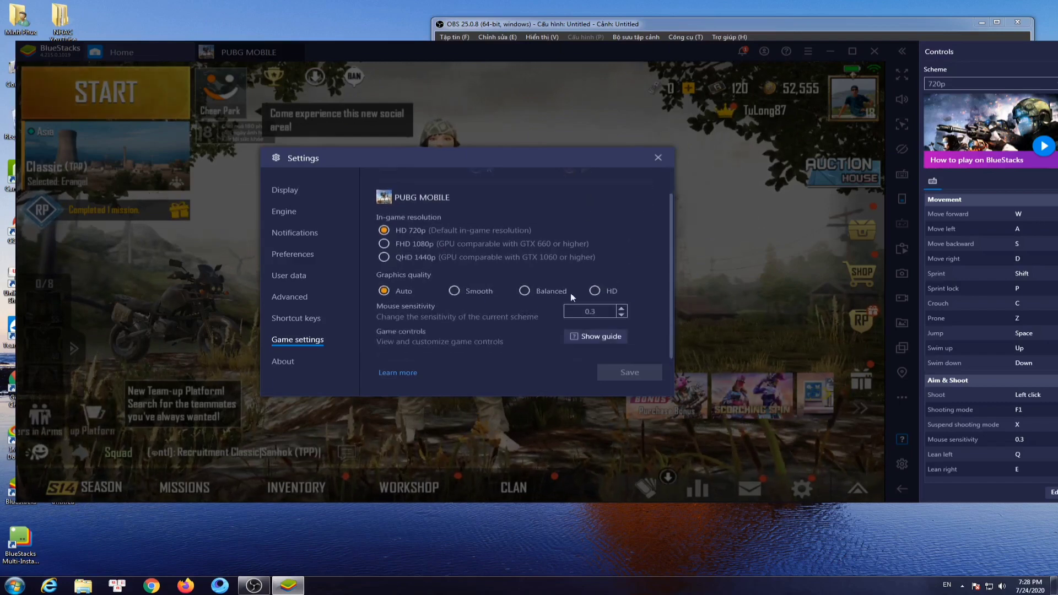
pyautogui.scroll(1, 623, 272)
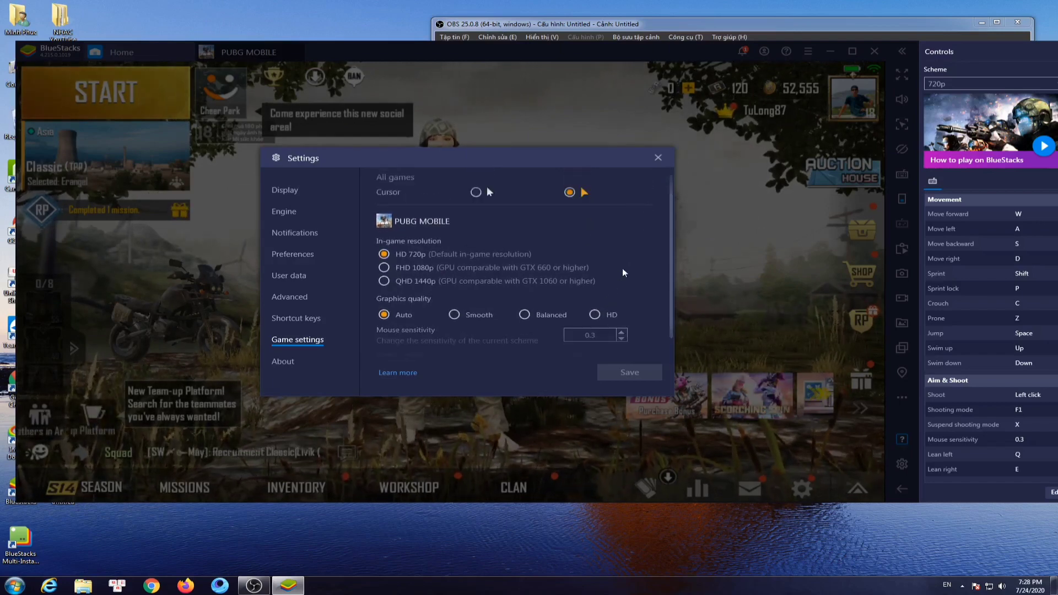
pyautogui.scroll(1, 623, 273)
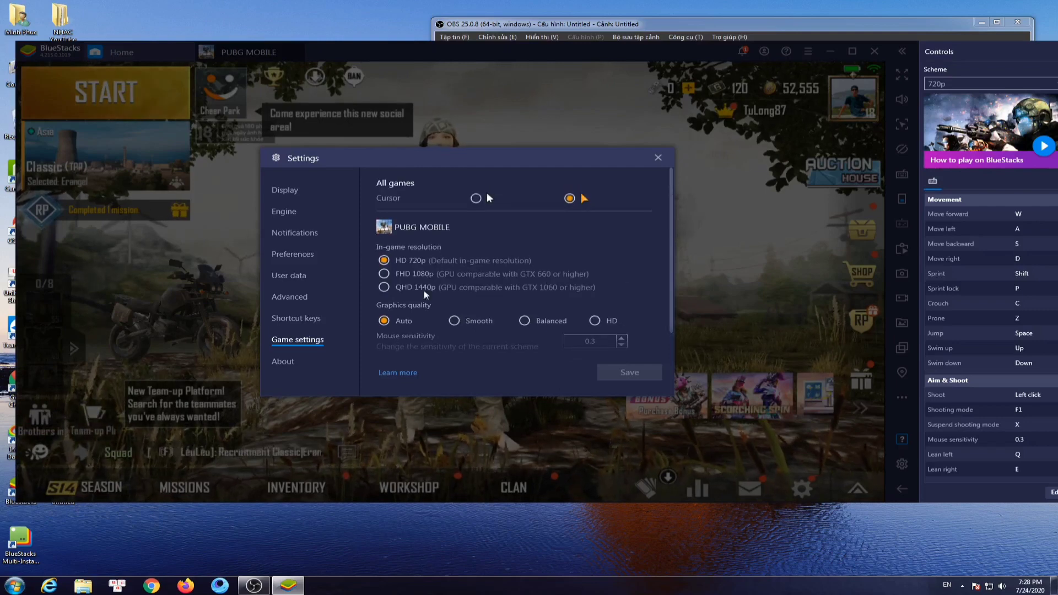
pyautogui.click(384, 274)
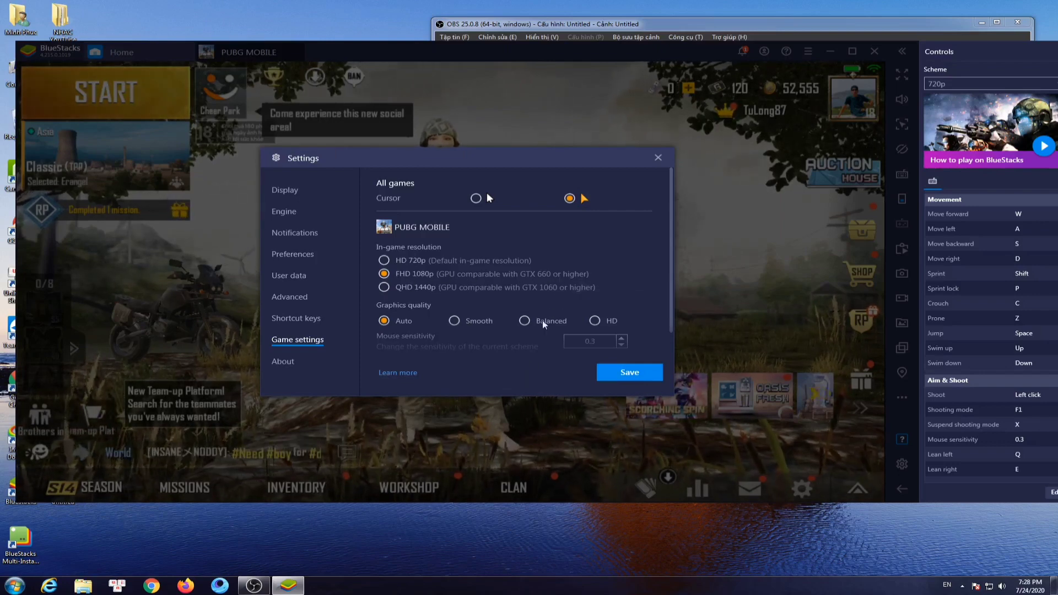
# - Set the graphics quality for PUBG MOBILE to Smooth in the emulator's game settings
pyautogui.scroll(-2, 558, 292)
pyautogui.scroll(2, 525, 275)
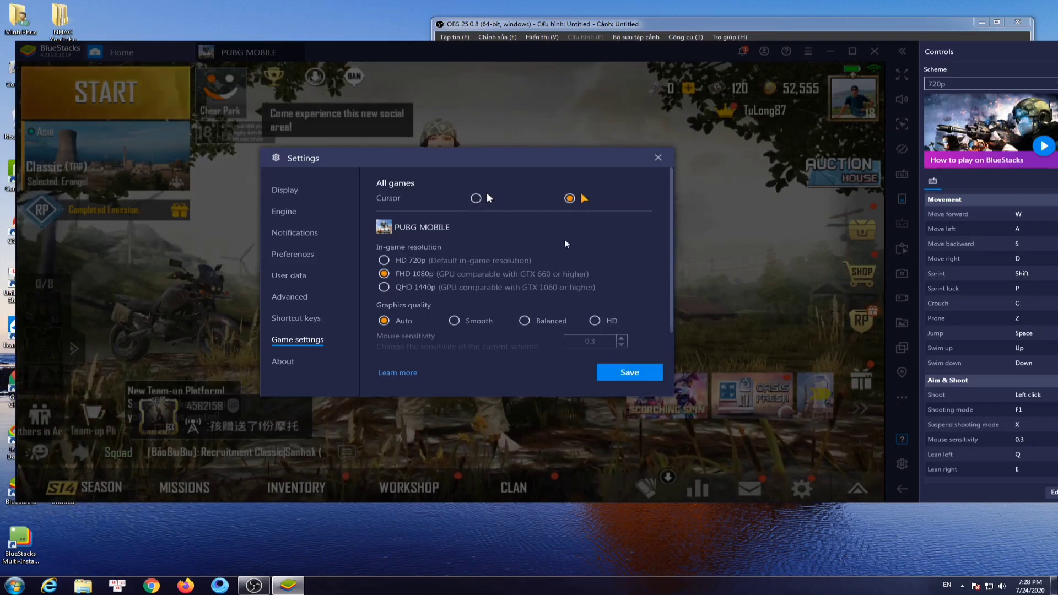
pyautogui.scroll(-1, 564, 239)
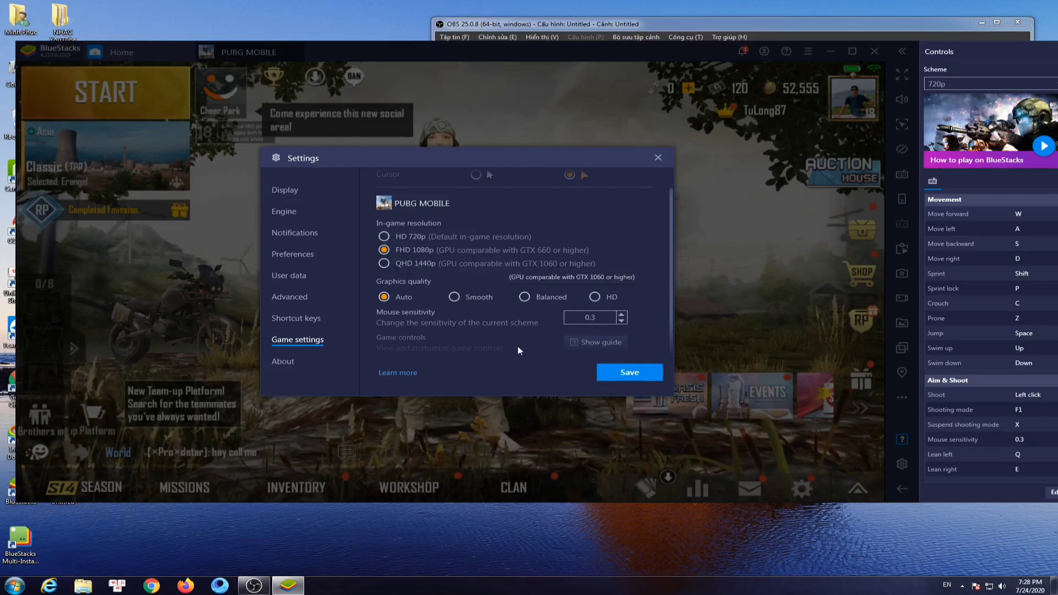
pyautogui.click(454, 298)
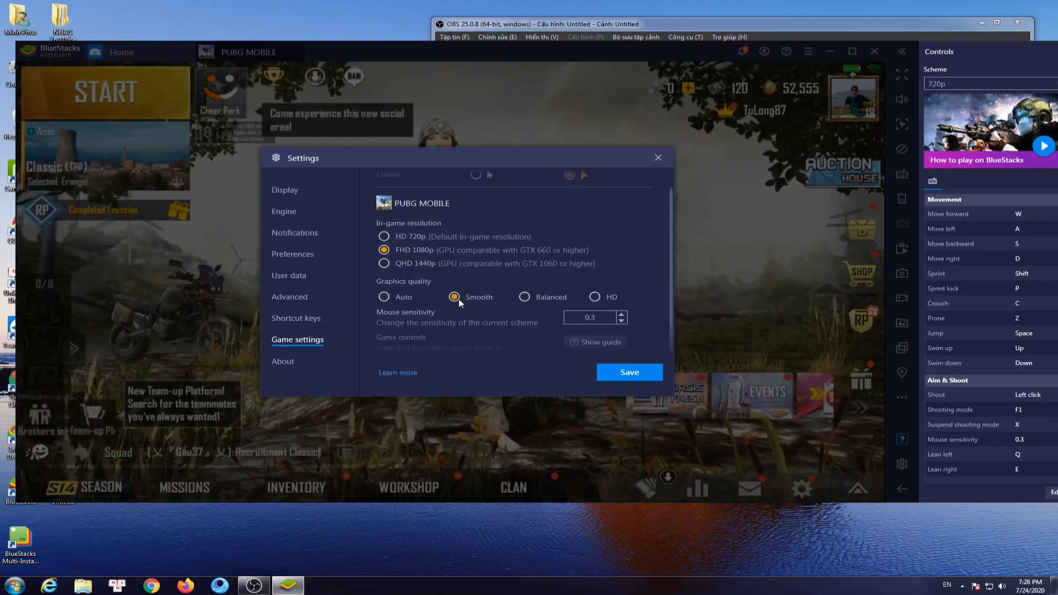
pyautogui.scroll(-1, 541, 329)
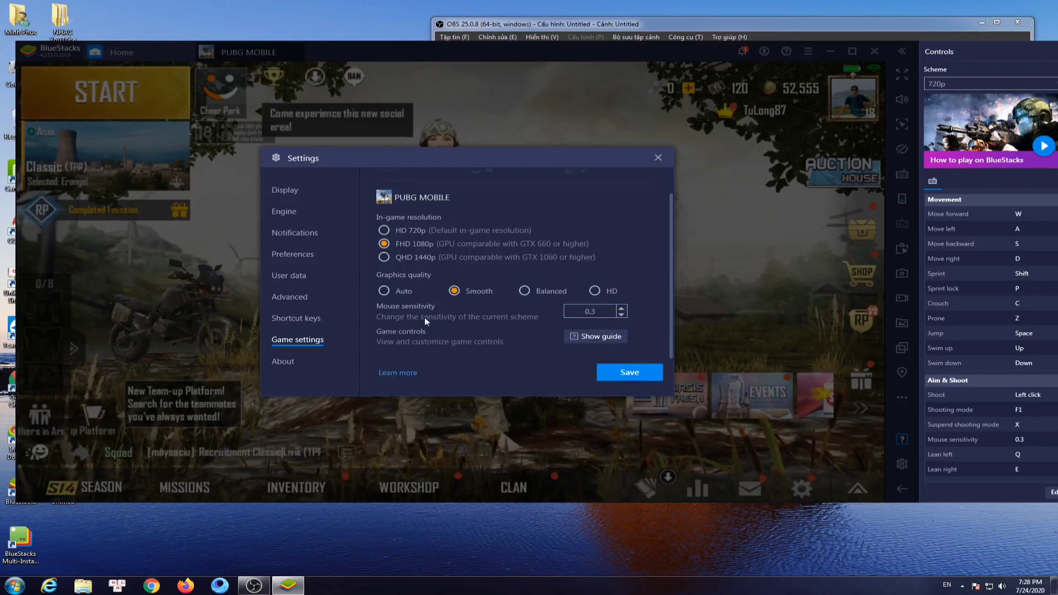
# - Set the mouse sensitivity of the current control scheme to 1
pyautogui.click(621, 309)
pyautogui.click(621, 309)
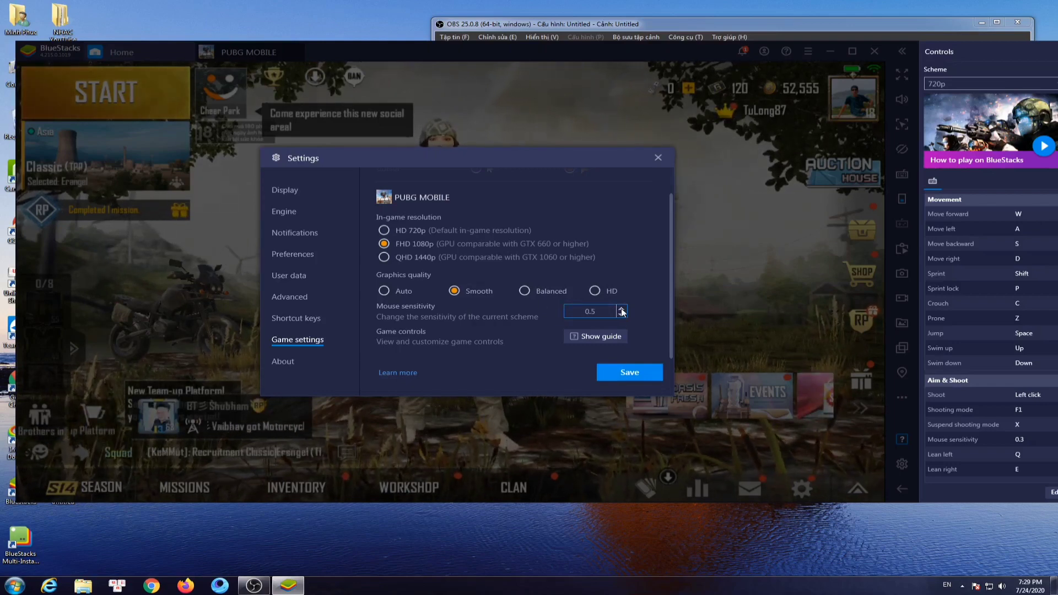
pyautogui.click(621, 310)
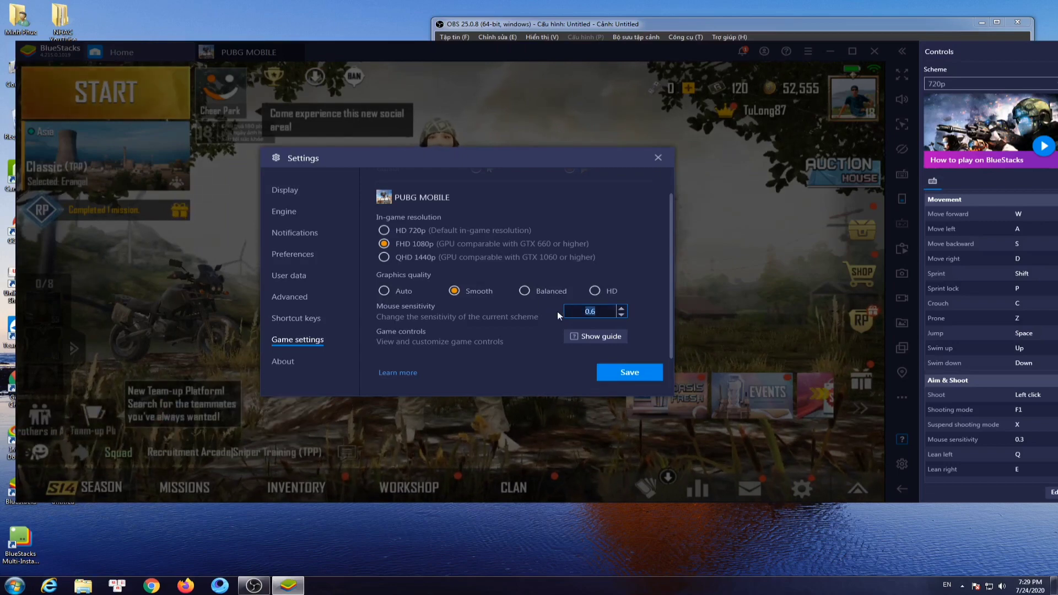
pyautogui.write('1')
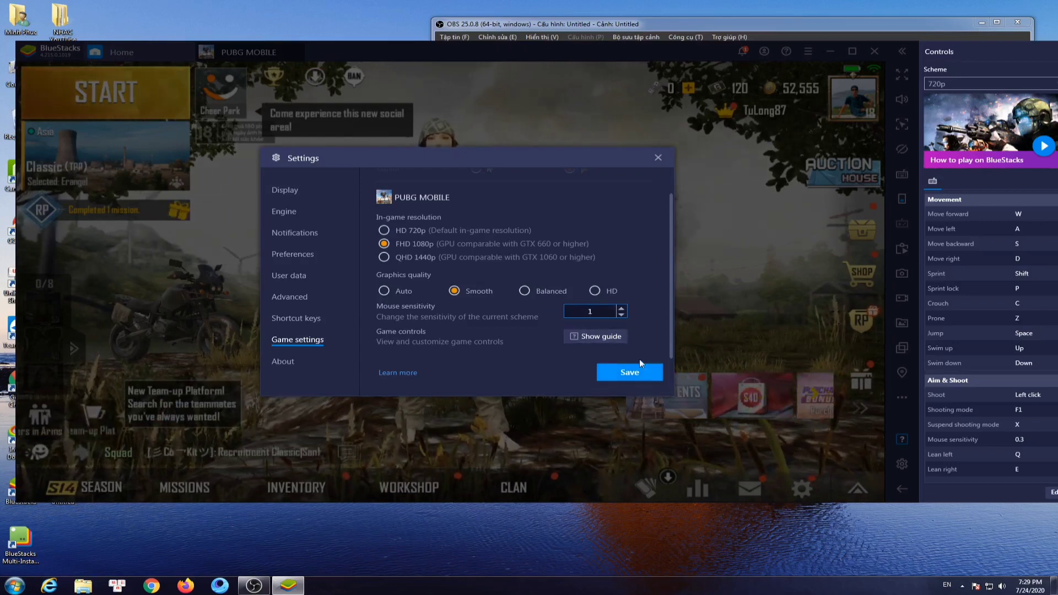
# - Save the emulator's game settings, restart PUBG MOBILE to apply them, and acknowledge the emulator notice in the lobby
pyautogui.scroll(1, 581, 294)
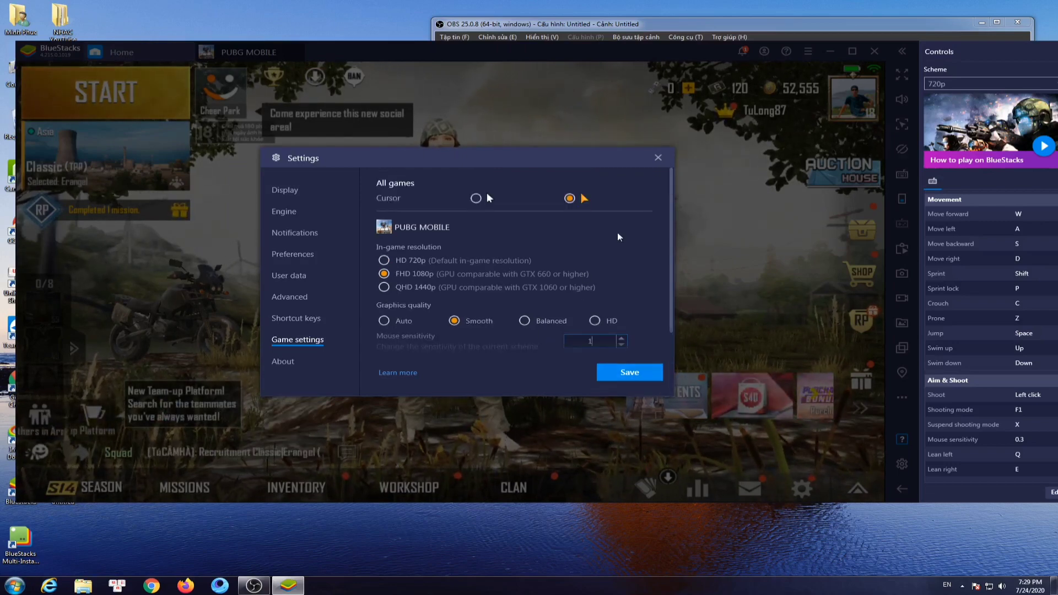
pyautogui.click(638, 375)
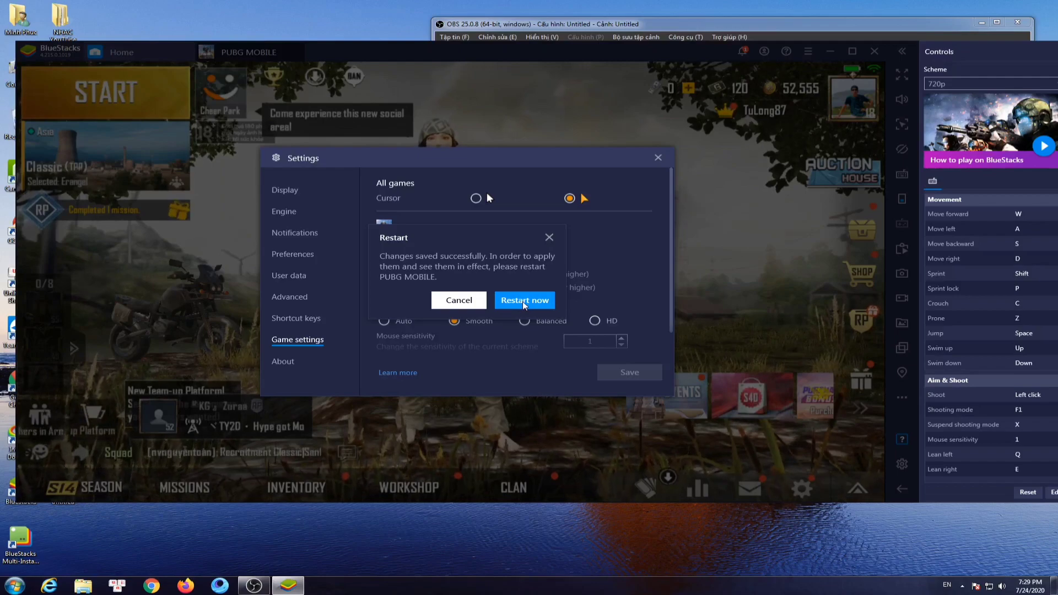
pyautogui.click(523, 301)
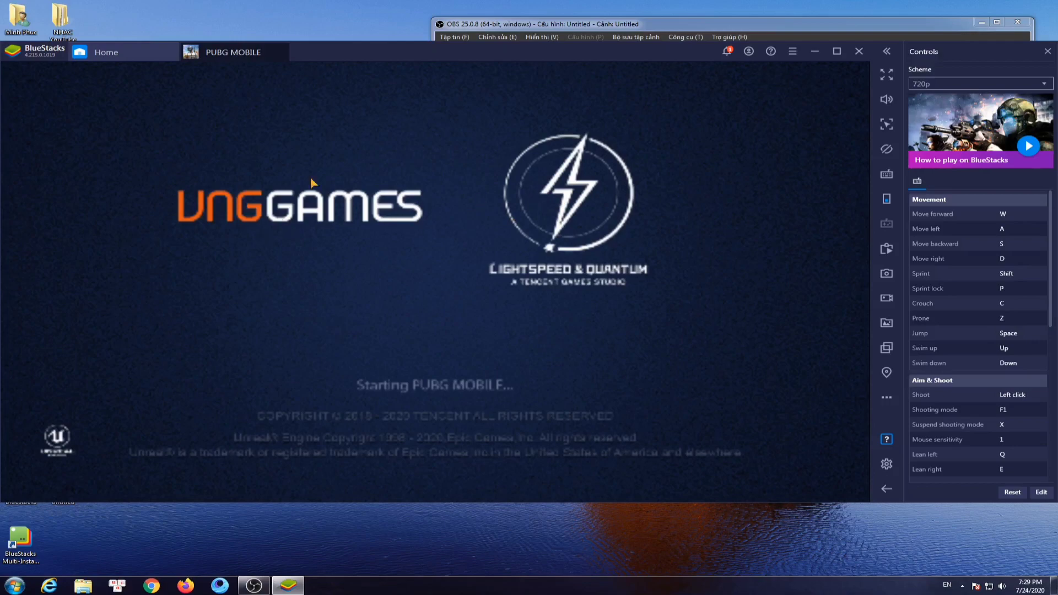
pyautogui.moveTo(372, 52); pyautogui.dragTo(390, 69)
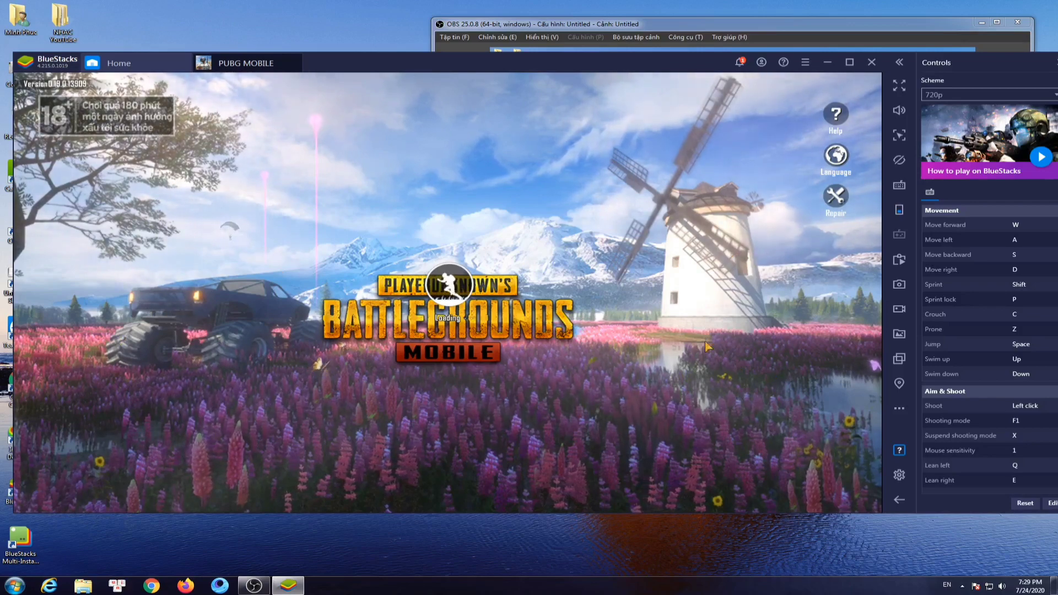
pyautogui.moveTo(485, 65)
pyautogui.mouseDown()
pyautogui.moveTo(488, 45)
pyautogui.moveTo(489, 56)
pyautogui.mouseUp()
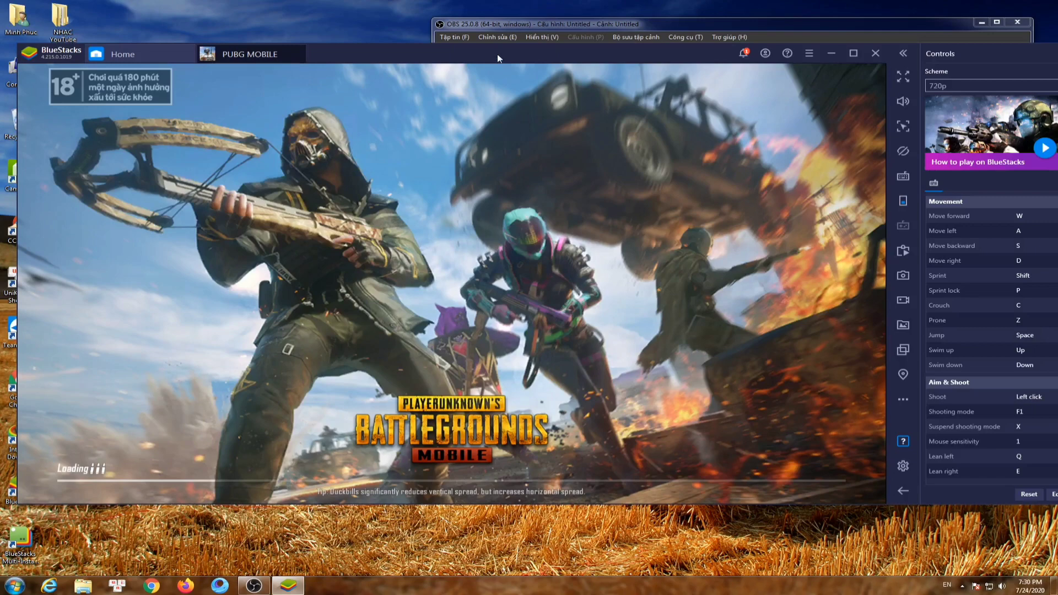
pyautogui.moveTo(490, 52)
pyautogui.mouseDown()
pyautogui.moveTo(481, 74)
pyautogui.moveTo(487, 65)
pyautogui.mouseUp()
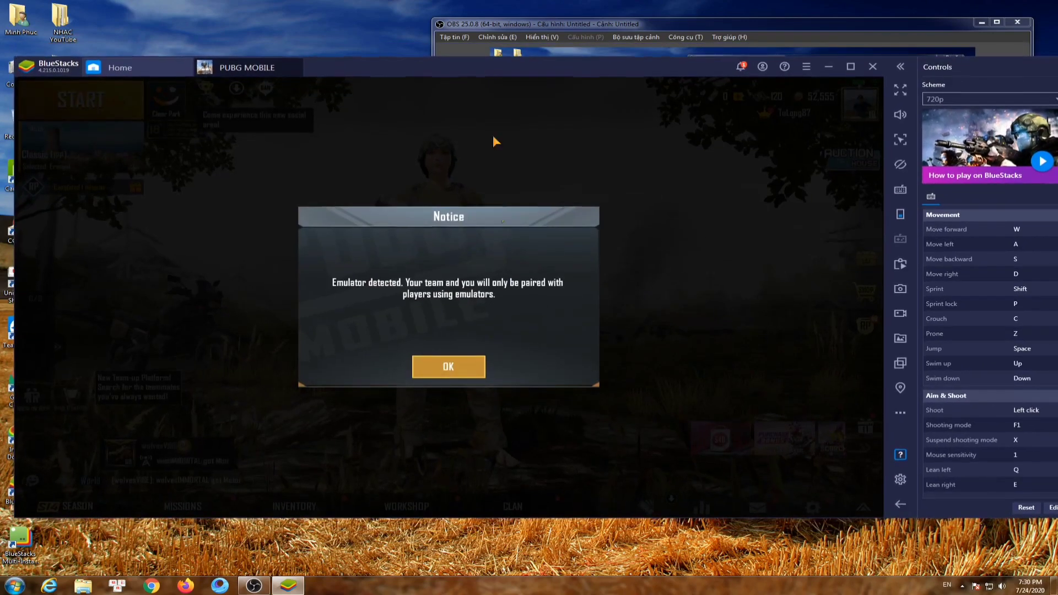
pyautogui.click(449, 369)
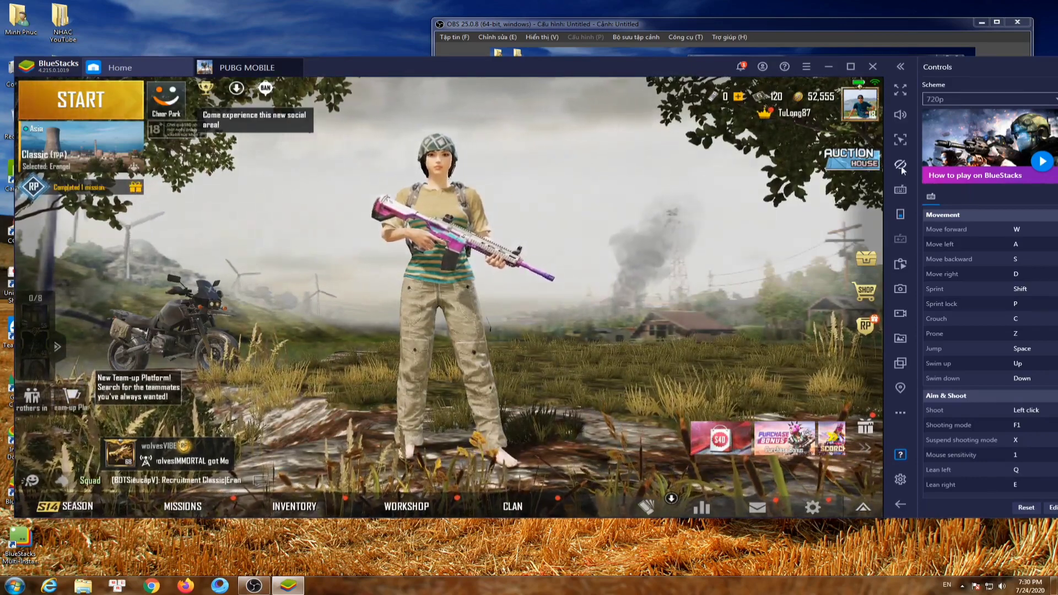
# - Switch the PUBG MOBILE control scheme from 720p to 1080p in the controls editor and save it
pyautogui.click(898, 190)
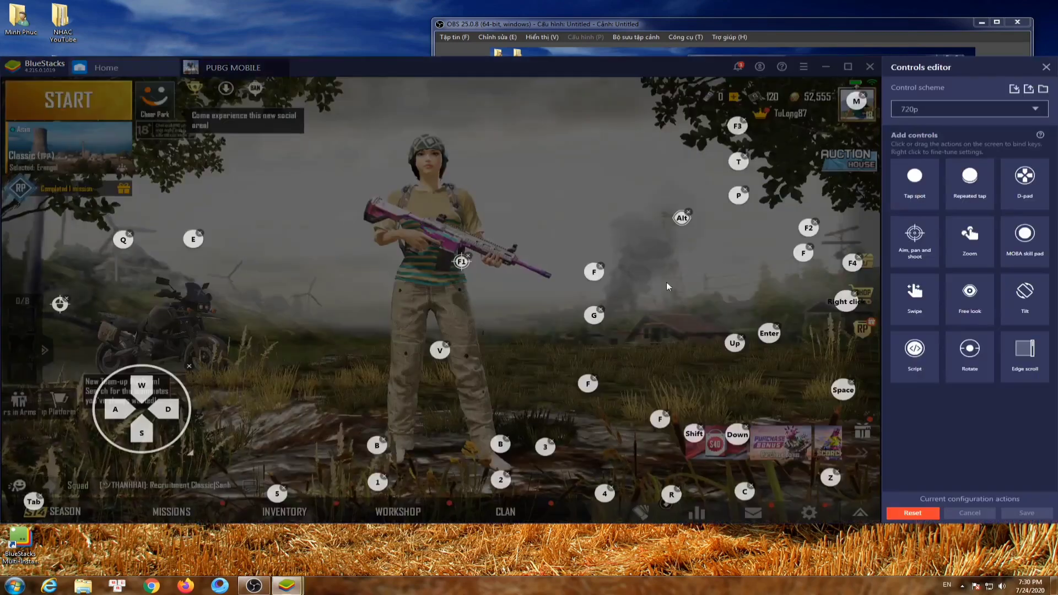
pyautogui.moveTo(419, 72)
pyautogui.mouseDown()
pyautogui.moveTo(444, 63)
pyautogui.moveTo(424, 63)
pyautogui.moveTo(404, 110)
pyautogui.moveTo(428, 70)
pyautogui.mouseUp()
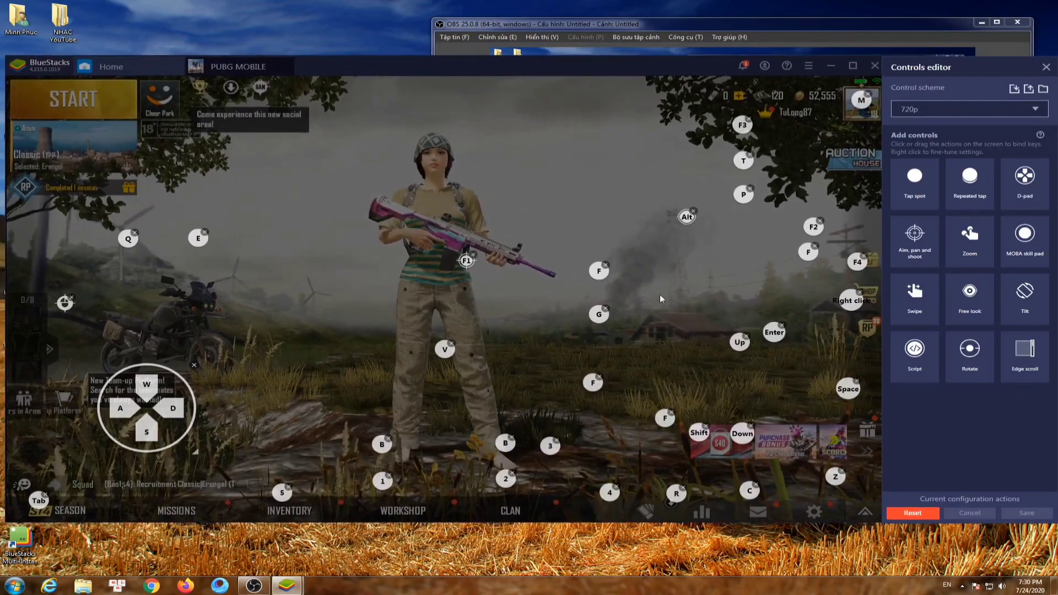
pyautogui.click(1035, 110)
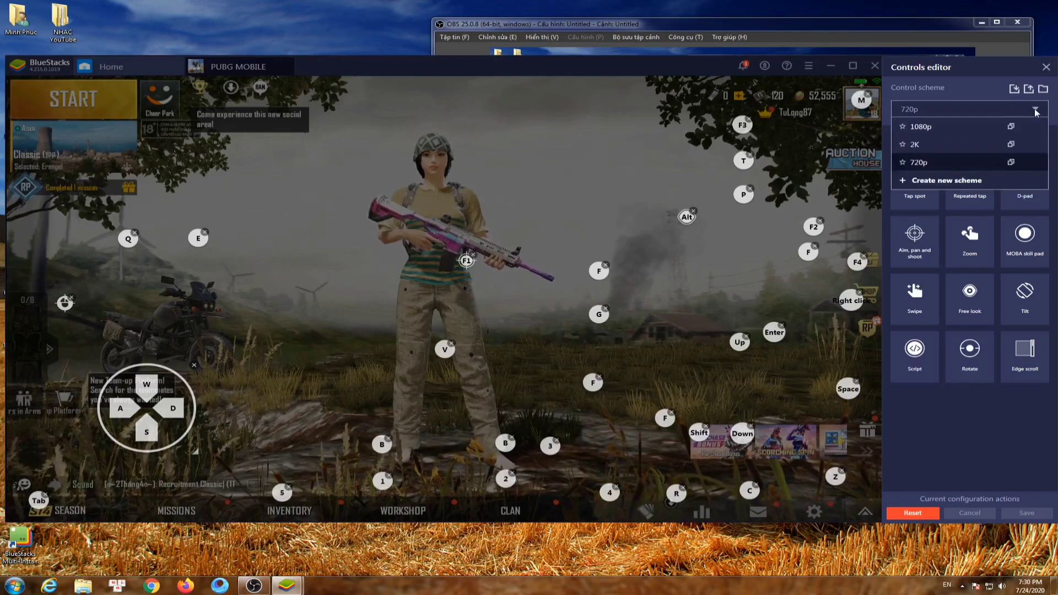
pyautogui.click(946, 128)
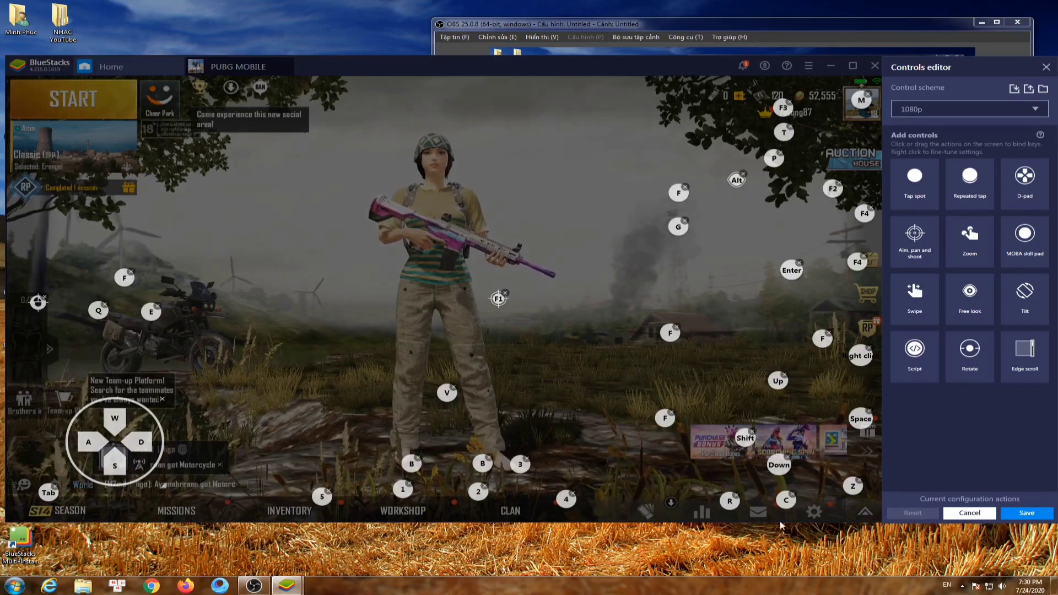
pyautogui.click(1031, 514)
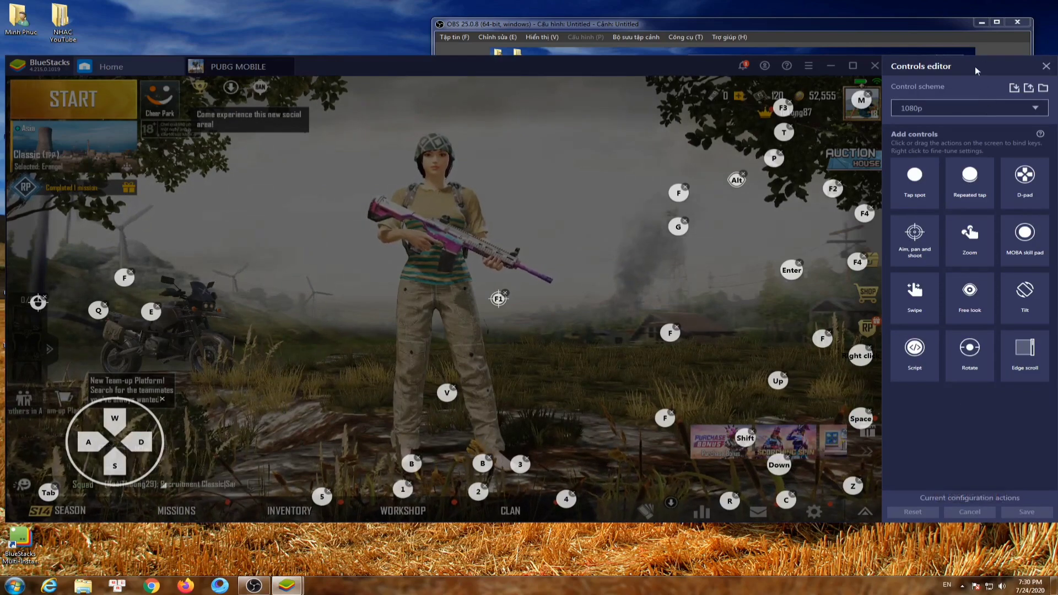
# - Replace the P control near the minimap with a tap spot bound to =, save the scheme and close the controls editor
pyautogui.moveTo(976, 71); pyautogui.dragTo(991, 72)
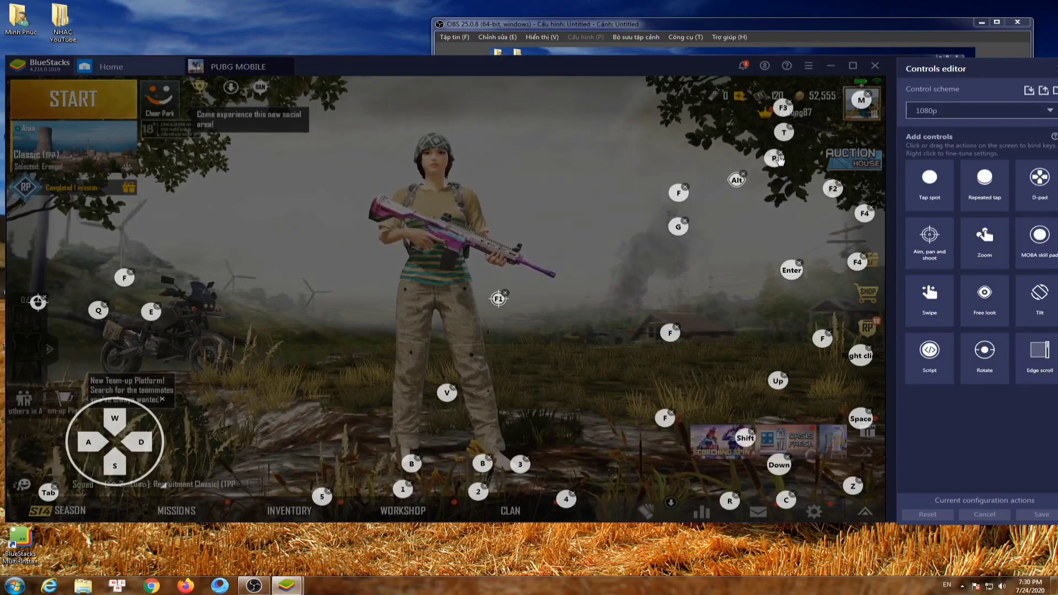
pyautogui.click(781, 152)
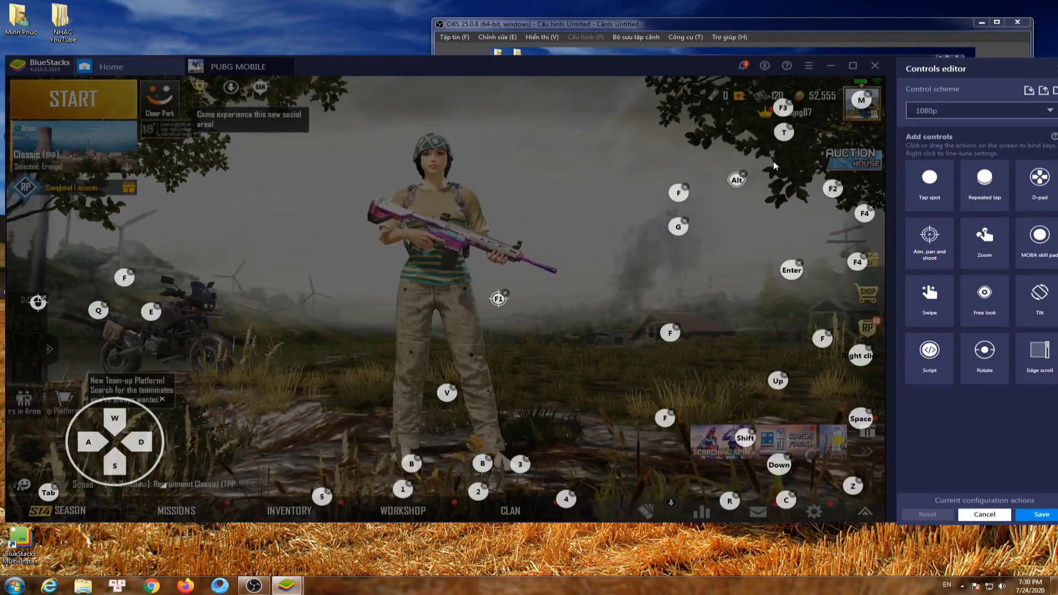
pyautogui.click(774, 161)
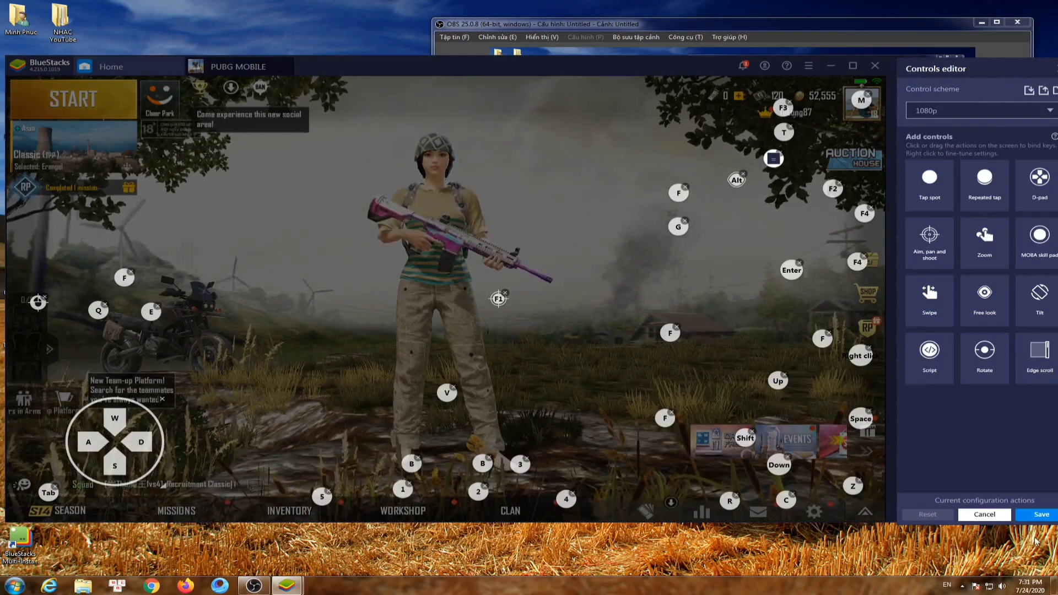
pyautogui.click(1041, 516)
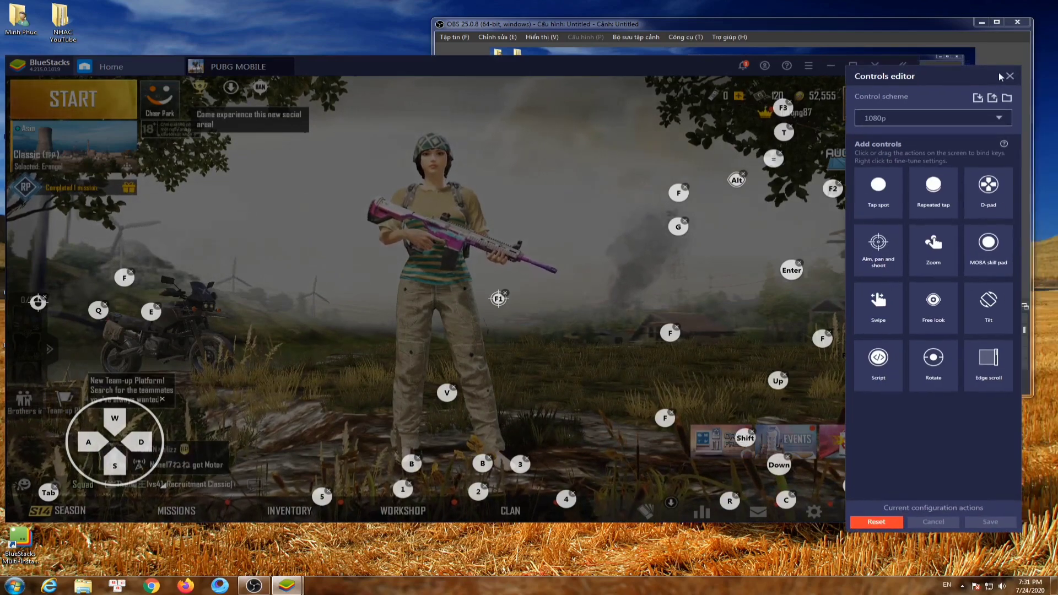
pyautogui.click(1015, 76)
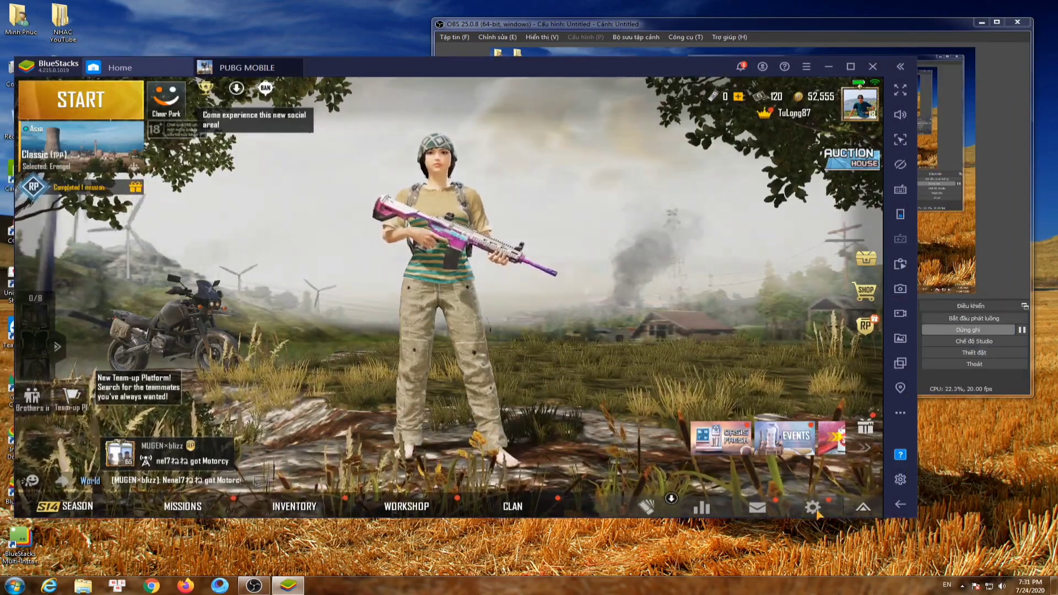
# - In PUBG MOBILE's own graphics settings, set Graphics to Smooth and Frame Rate to Extreme
pyautogui.press('Escape')
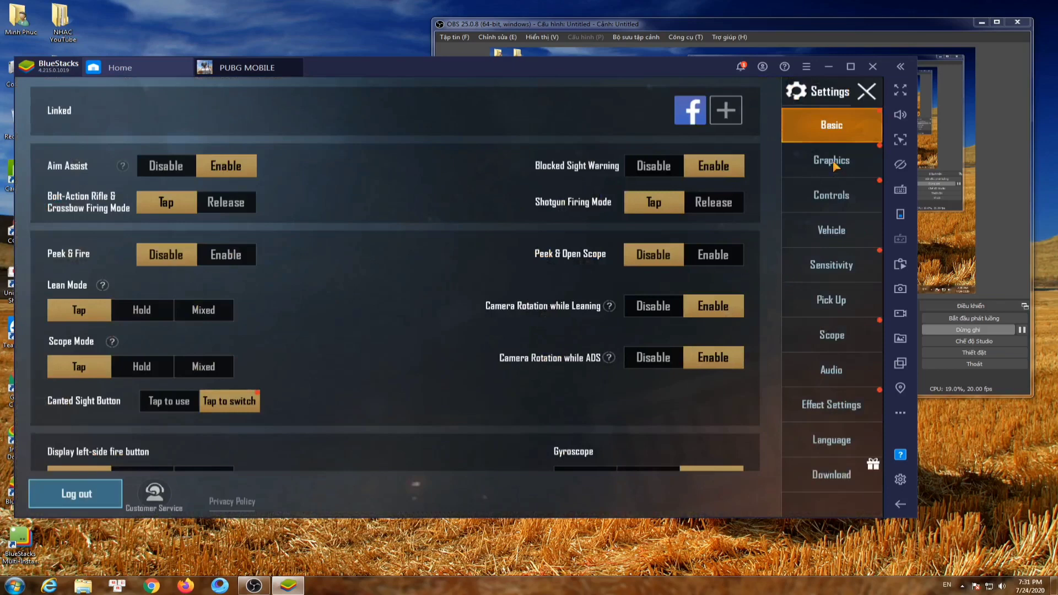
pyautogui.click(834, 163)
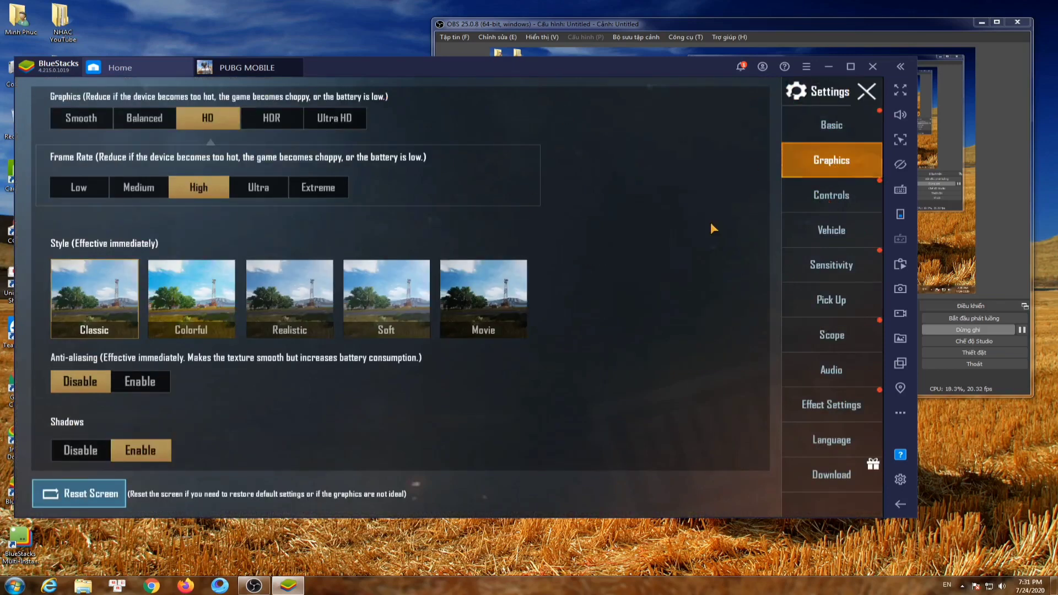
pyautogui.click(834, 128)
pyautogui.click(831, 164)
pyautogui.click(87, 125)
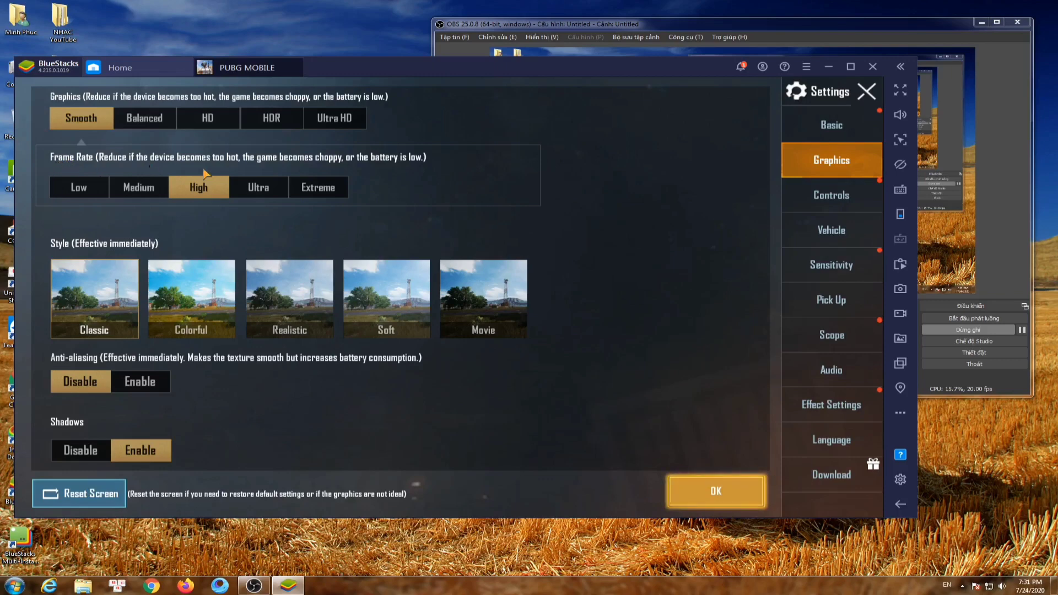
pyautogui.click(325, 192)
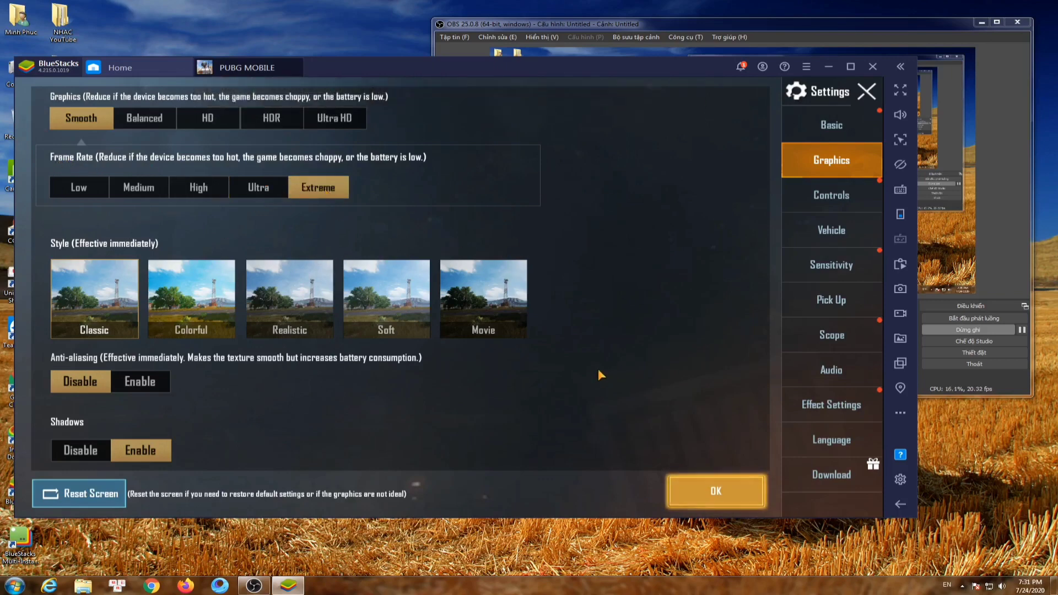
# - Check the remaining in-game graphics options, apply the new graphics settings and acknowledge the notice
pyautogui.scroll(-5, 596, 355)
pyautogui.scroll(-2, 357, 262)
pyautogui.scroll(2, 209, 214)
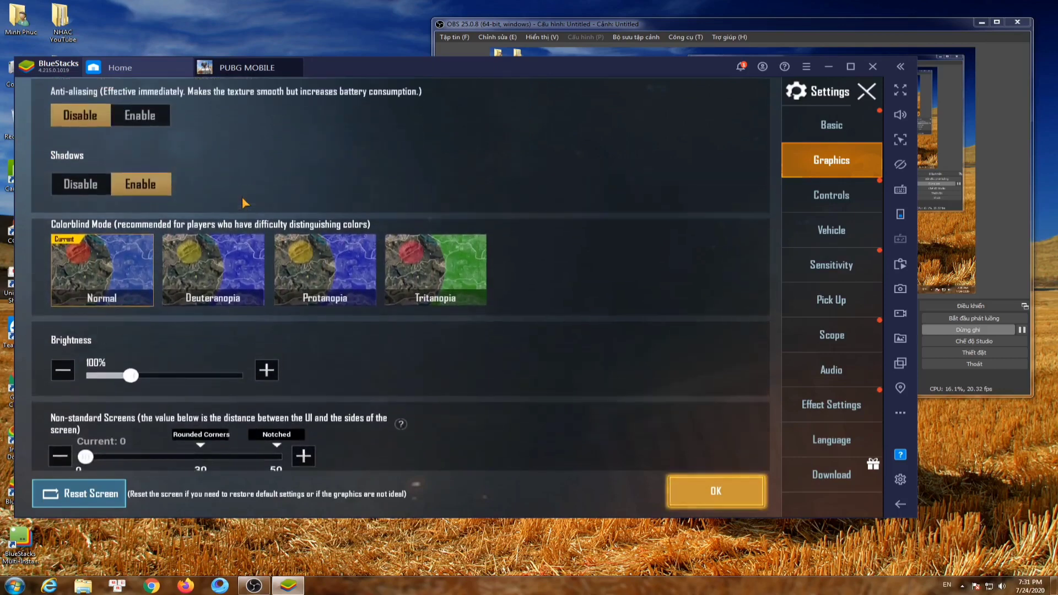
pyautogui.scroll(-2, 276, 231)
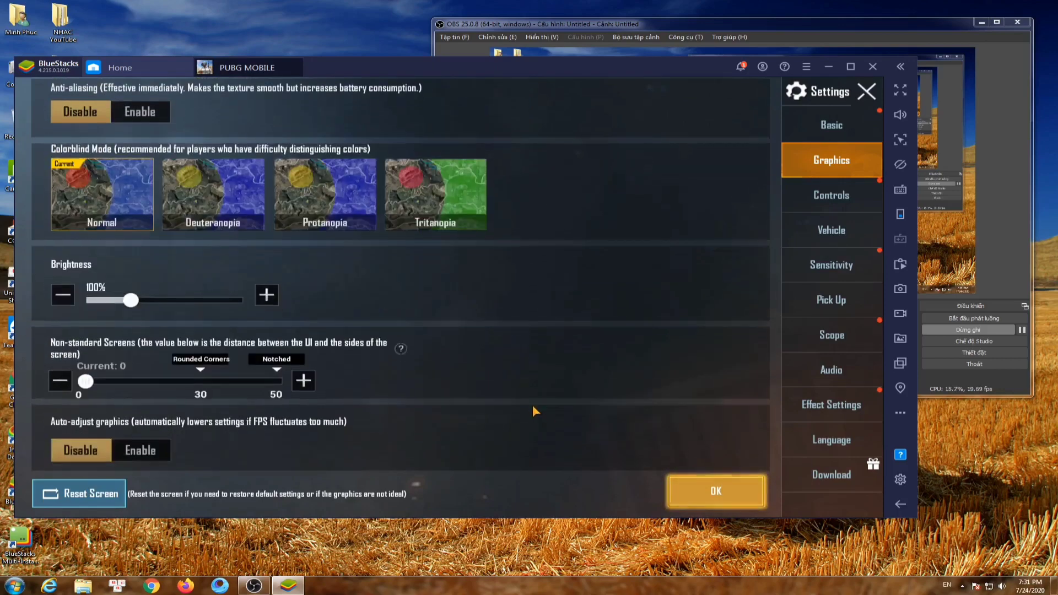
pyautogui.scroll(3, 534, 411)
pyautogui.scroll(3, 535, 411)
pyautogui.click(716, 491)
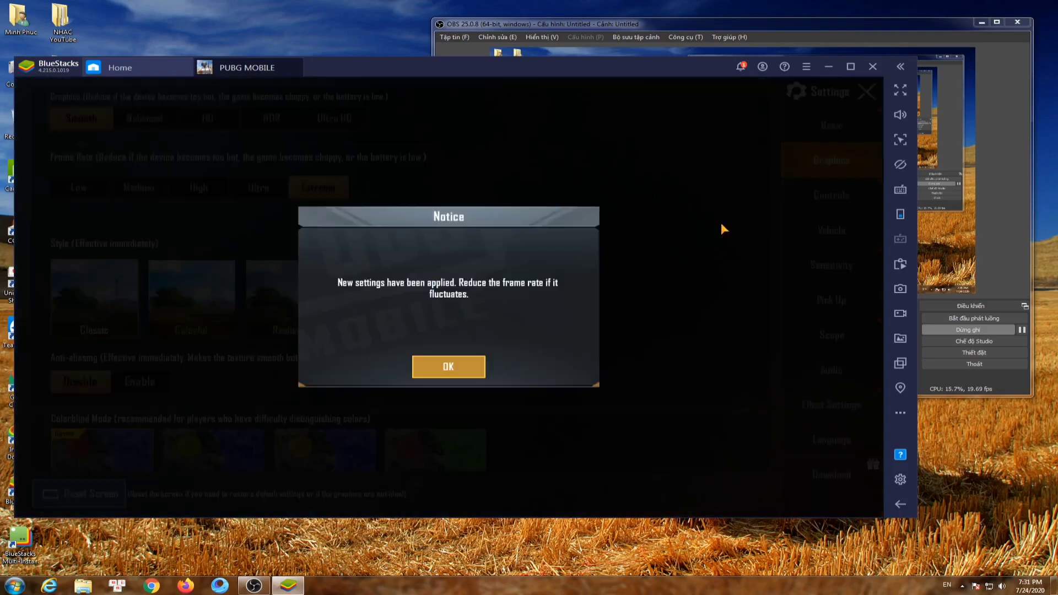
pyautogui.click(463, 369)
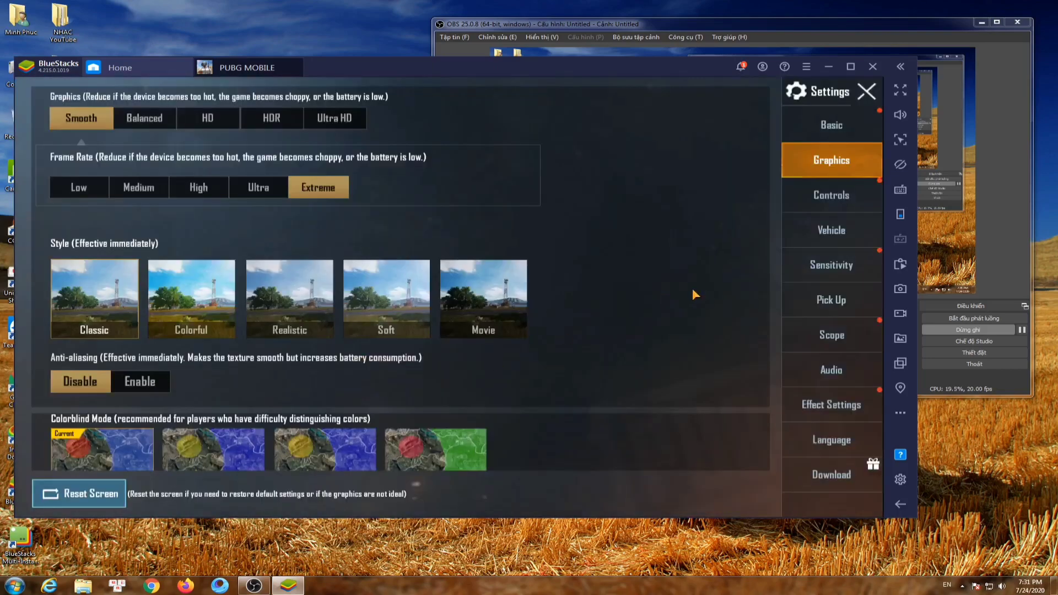
pyautogui.scroll(2, 692, 287)
# - Open the customization of Classic control layout 1 and compare its buttons with the emulator's 1080p key mapping
pyautogui.click(842, 203)
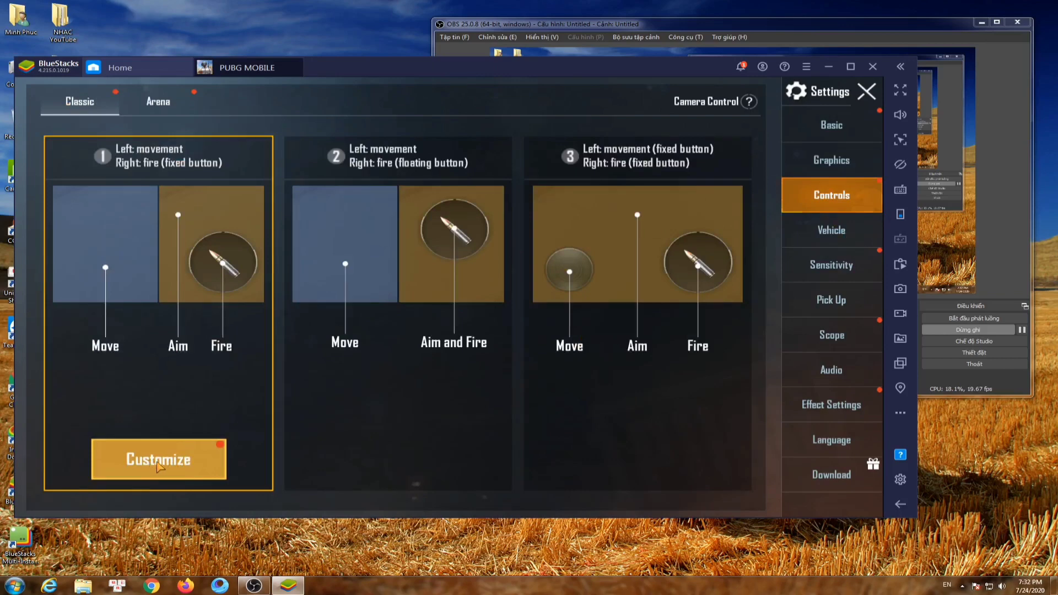
pyautogui.click(159, 466)
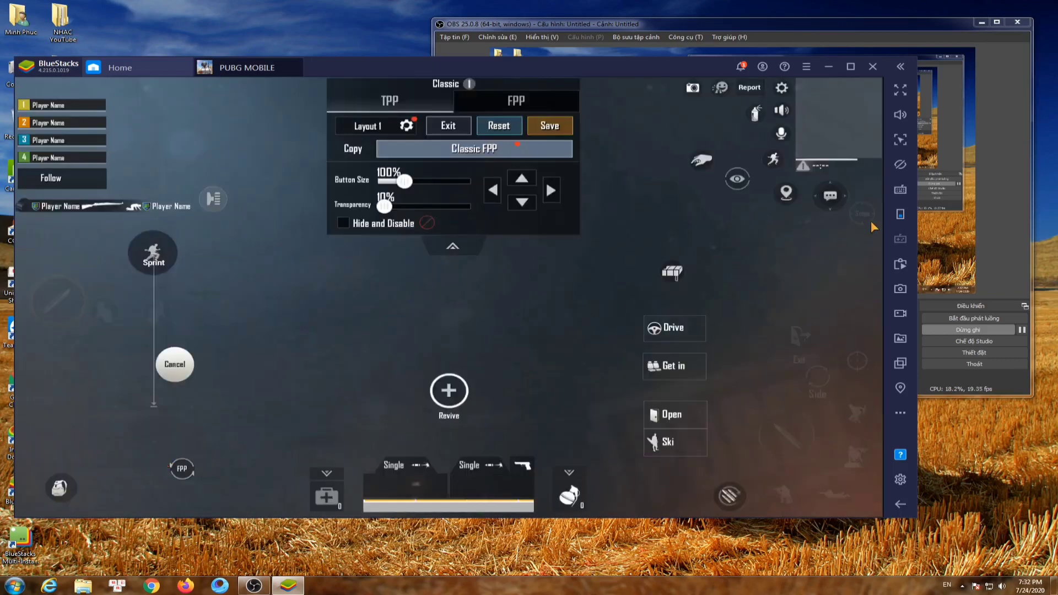
pyautogui.click(900, 191)
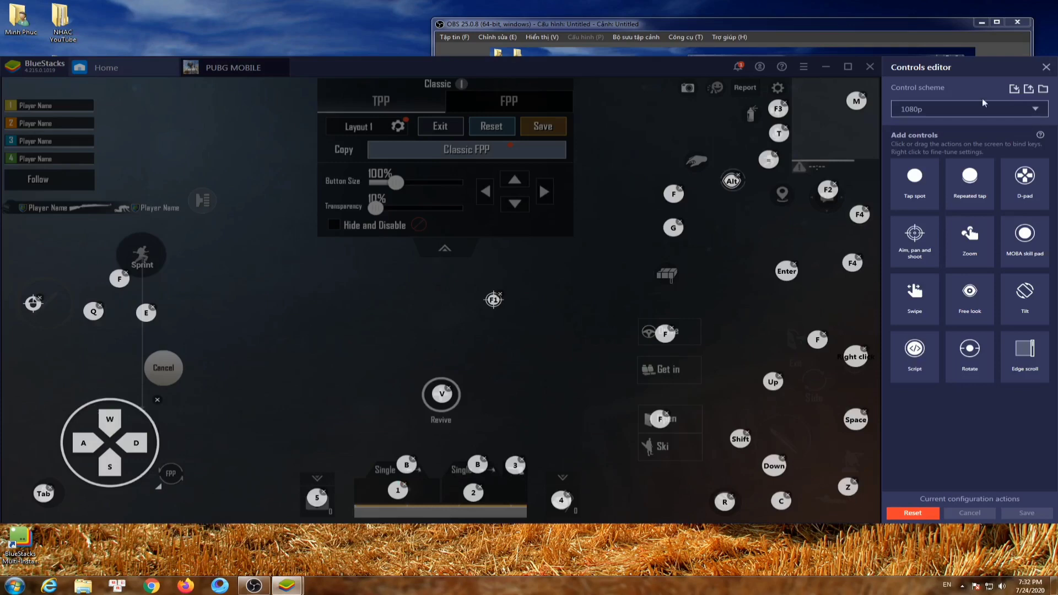
pyautogui.click(1046, 67)
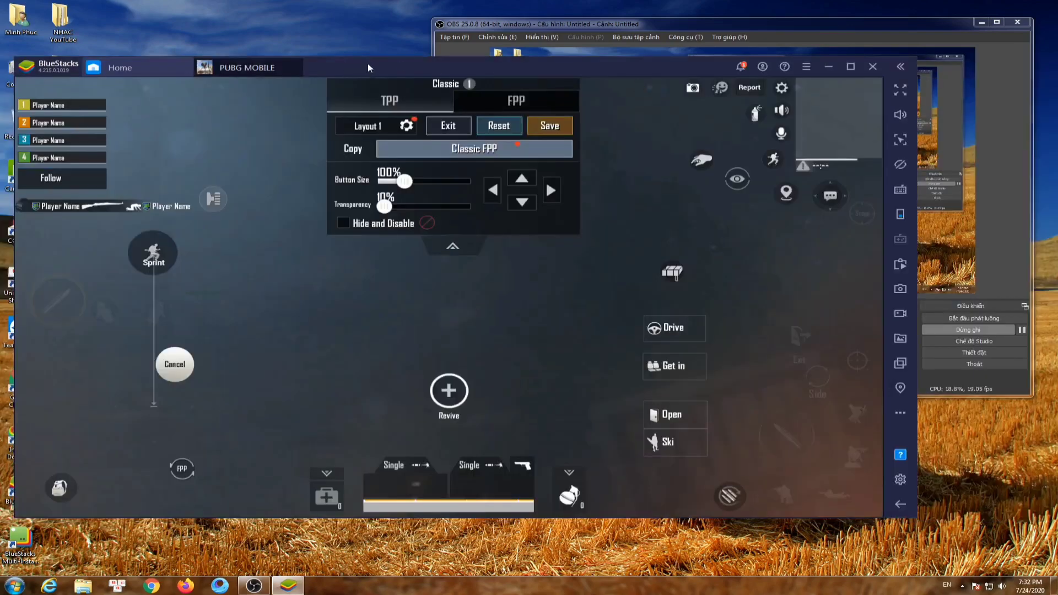
# - Exit the control layout customization and close the in-game settings, keeping the emulator running
pyautogui.moveTo(368, 64); pyautogui.dragTo(432, 64)
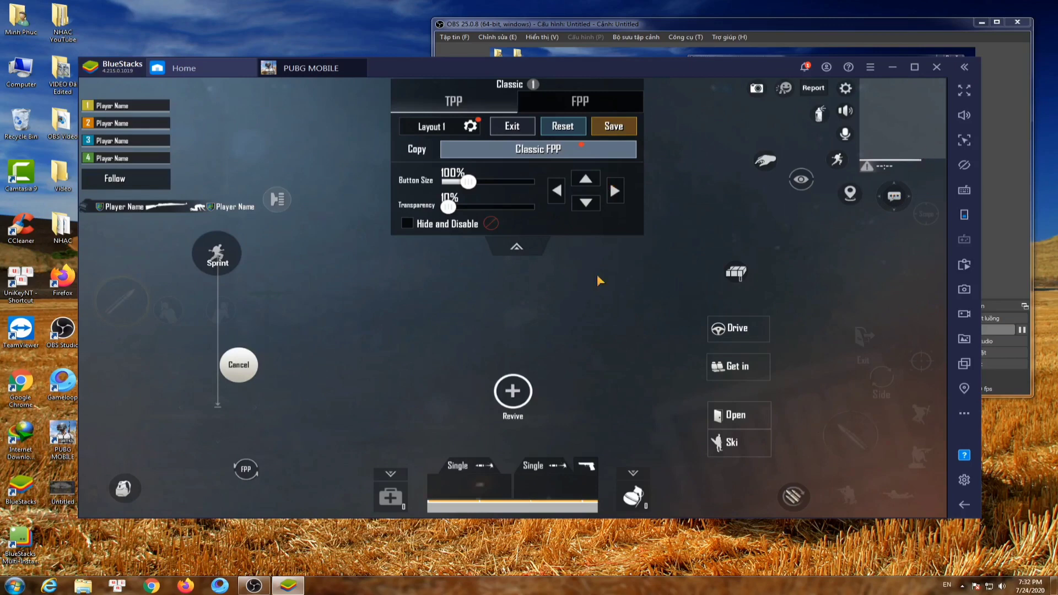
pyautogui.click(936, 67)
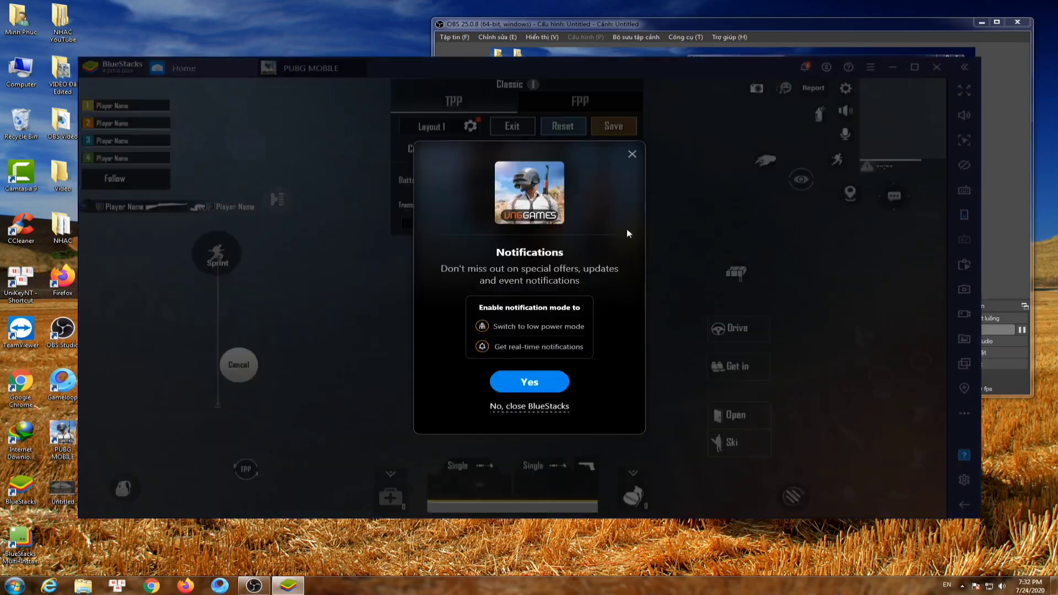
pyautogui.click(632, 154)
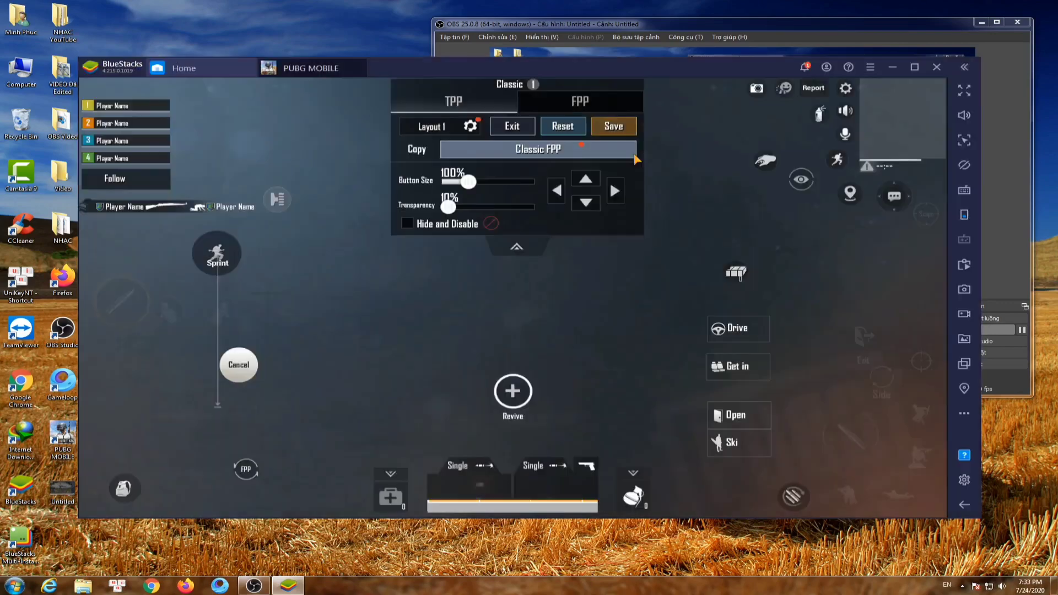
pyautogui.click(497, 126)
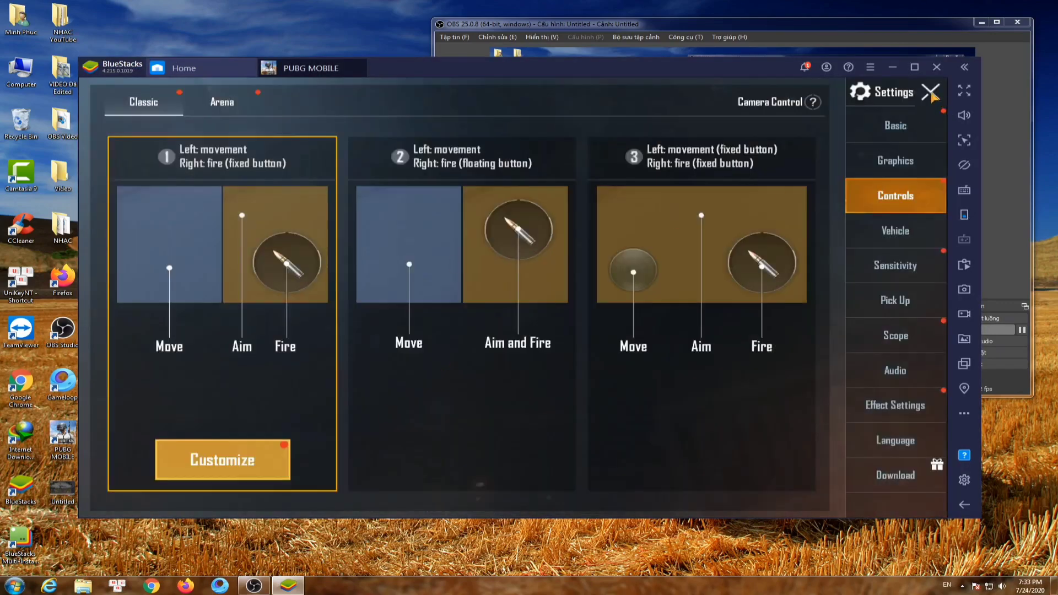
pyautogui.click(931, 92)
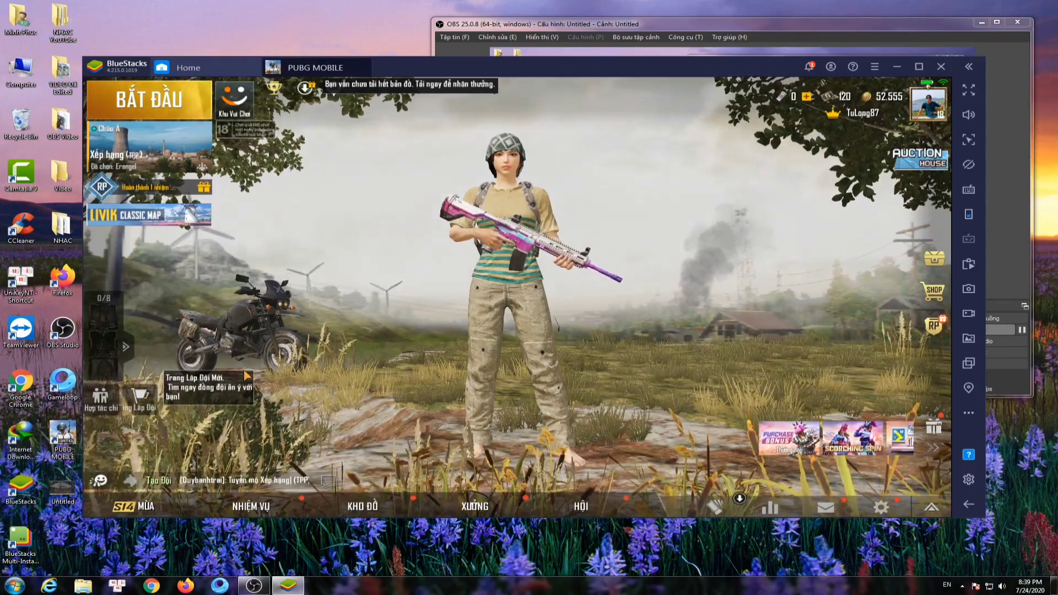
# - Enter the training ground from the lobby's mode selection and turn the character's view
pyautogui.click(152, 148)
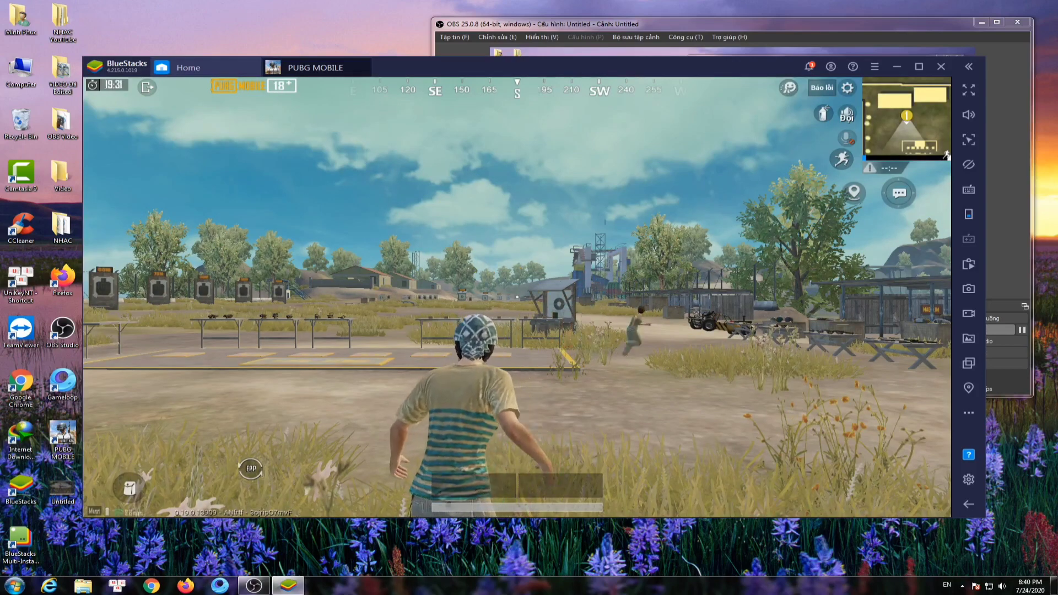
pyautogui.moveTo(488, 272); pyautogui.dragTo(518, 298)
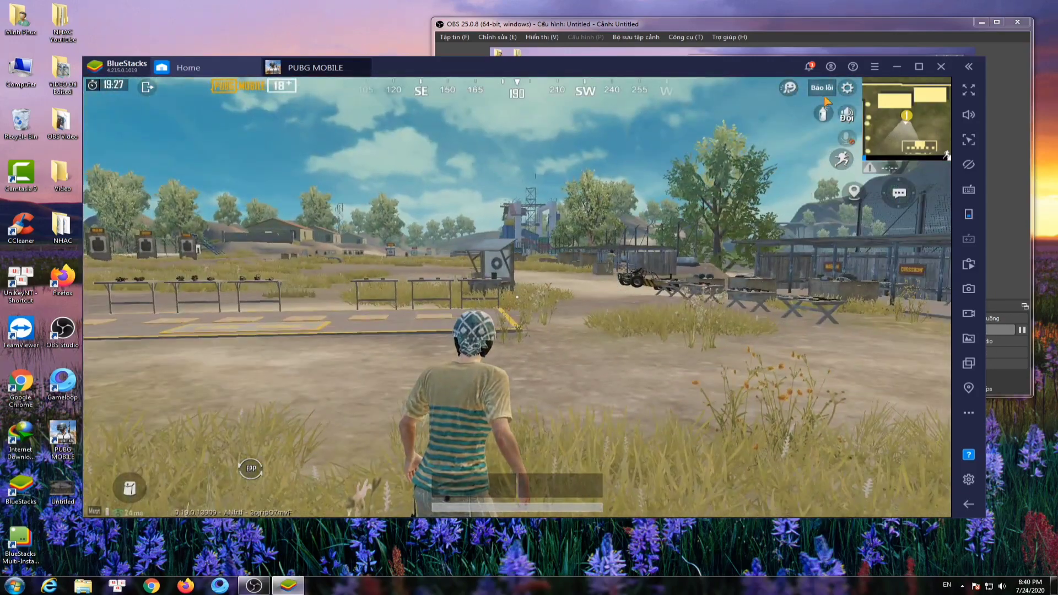
# - Review PUBG MOBILE's resolution, graphics quality and mouse sensitivity in the emulator's game settings, and close them
pyautogui.click(875, 66)
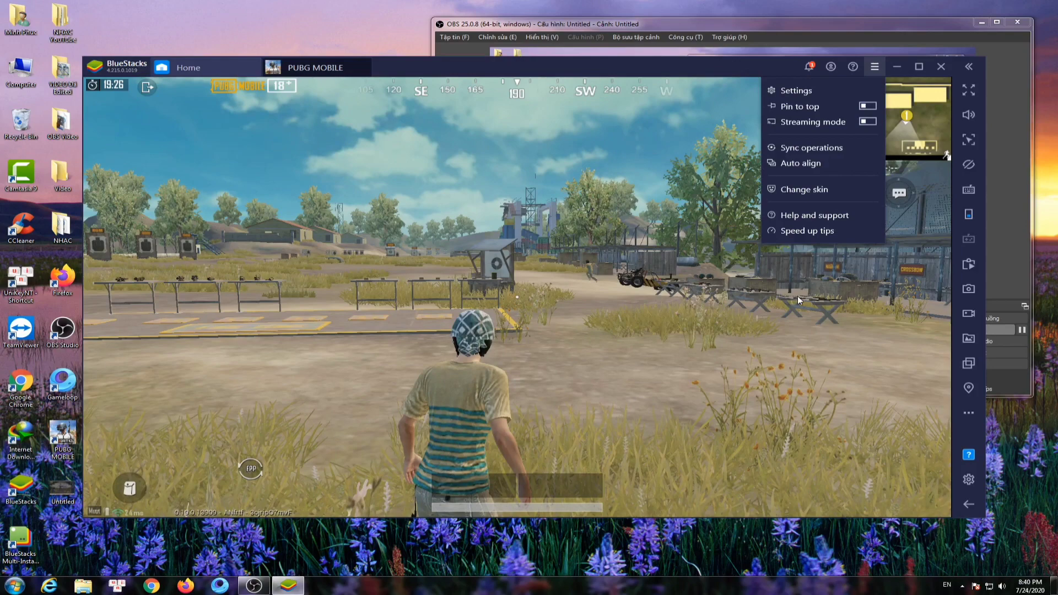
pyautogui.click(795, 90)
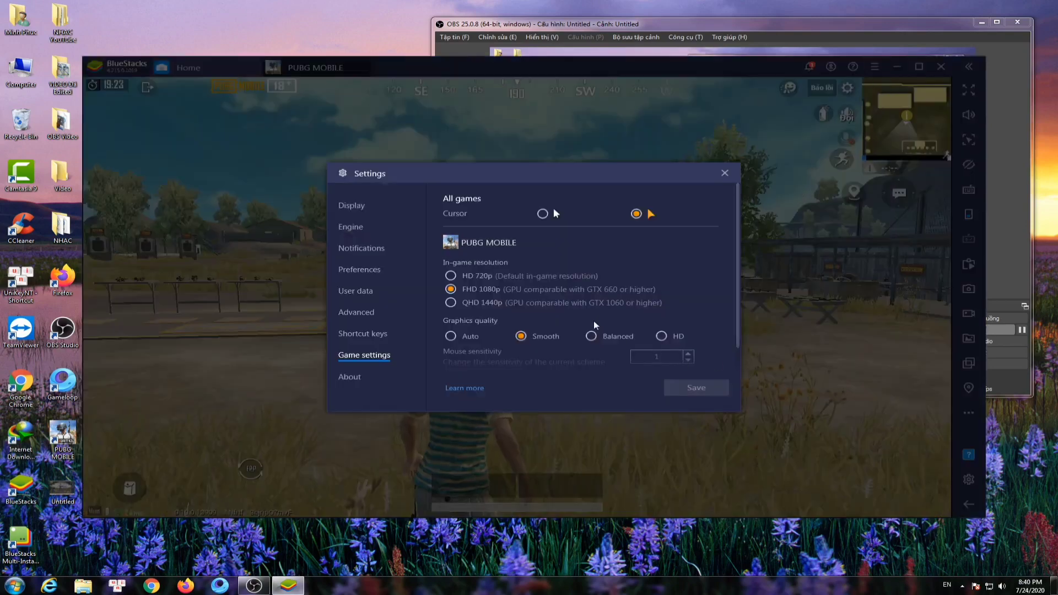
pyautogui.scroll(-1, 684, 361)
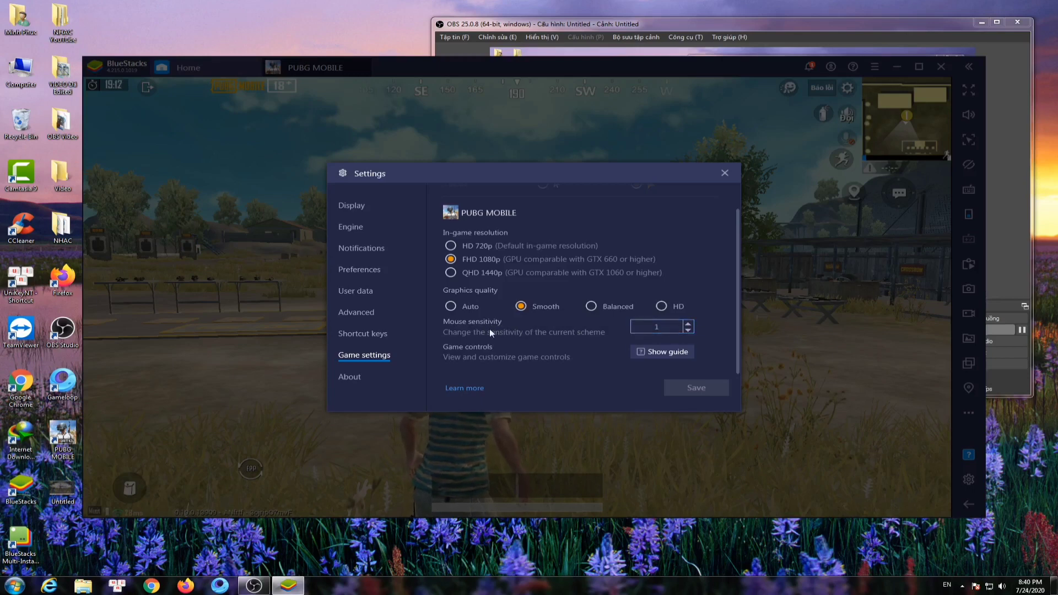
pyautogui.scroll(1, 540, 257)
pyautogui.scroll(-1, 540, 258)
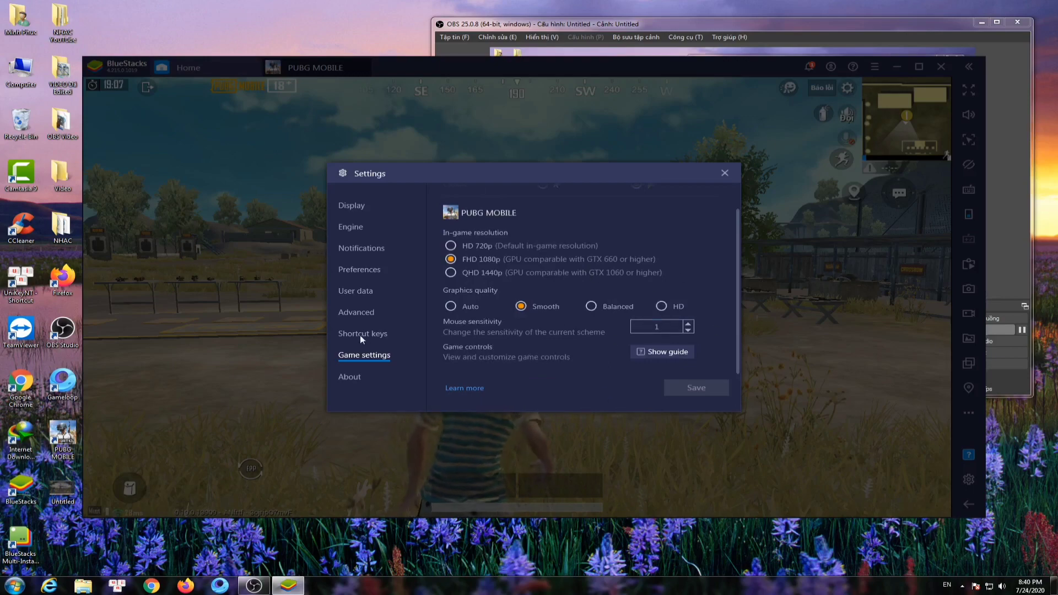
pyautogui.click(725, 172)
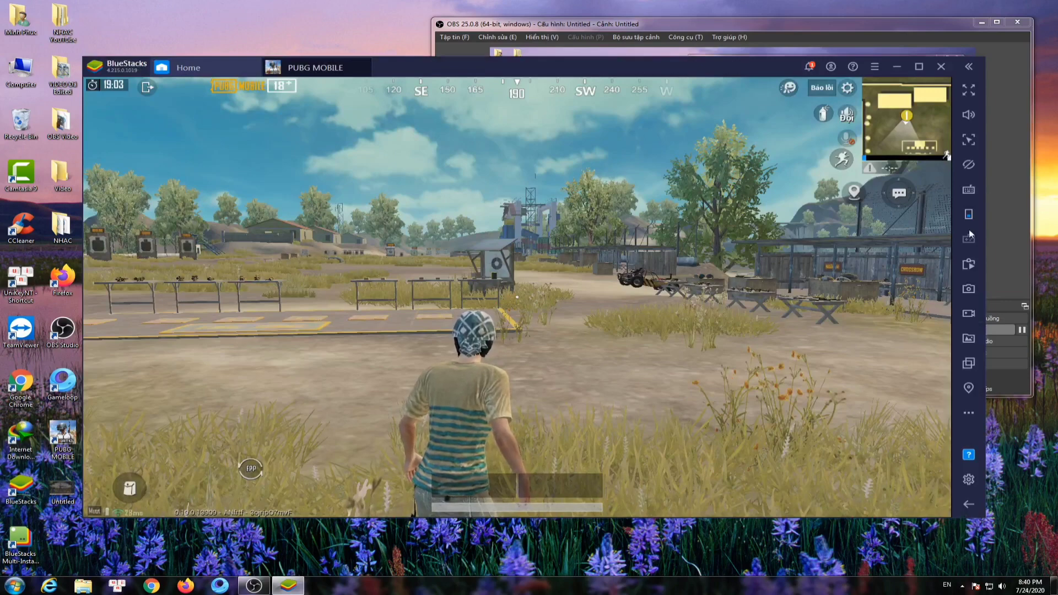
# - Review the emulator's 1080p key mapping over the training ground, including the F2 binding, and leave the controls editor discarding any changes
pyautogui.click(967, 191)
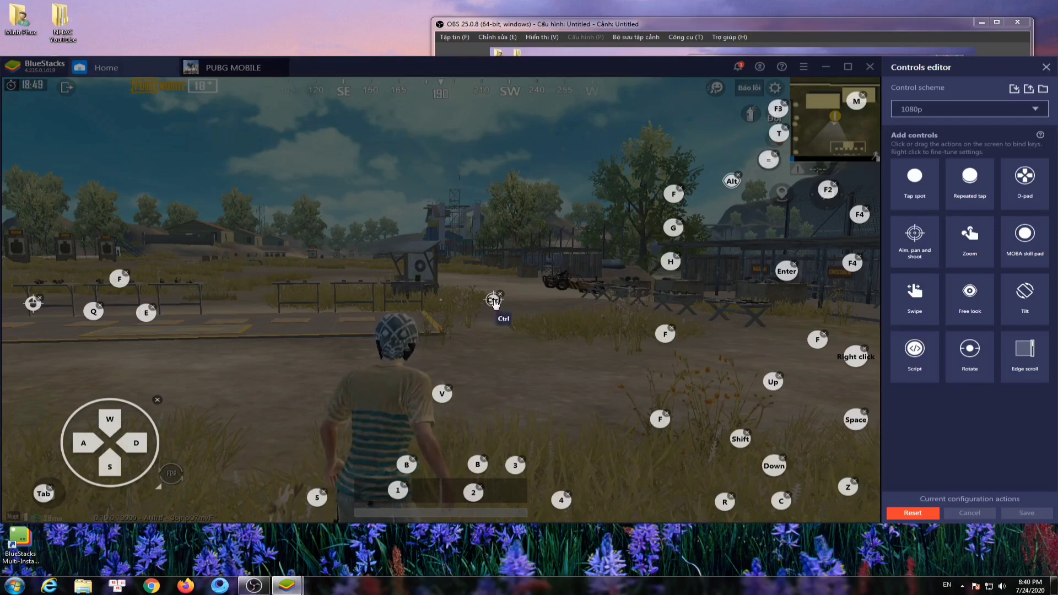
pyautogui.click(1045, 69)
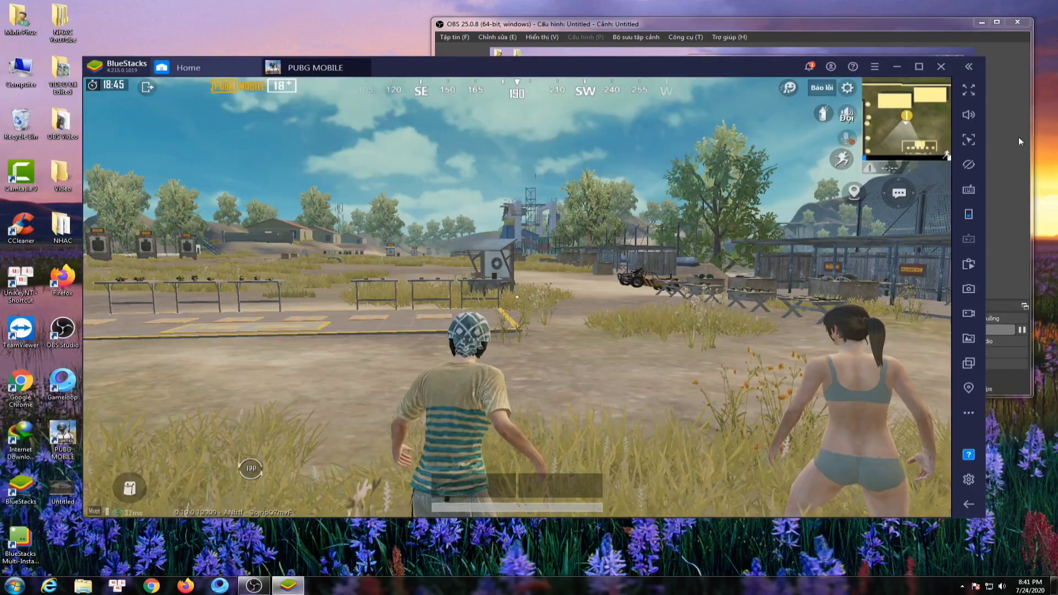
pyautogui.click(968, 190)
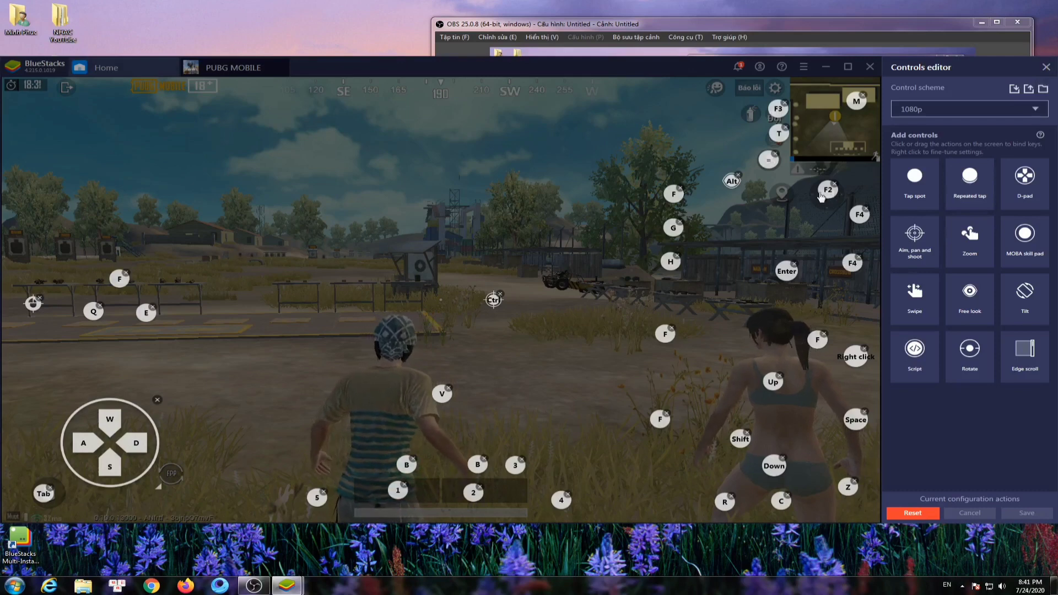
pyautogui.click(828, 192)
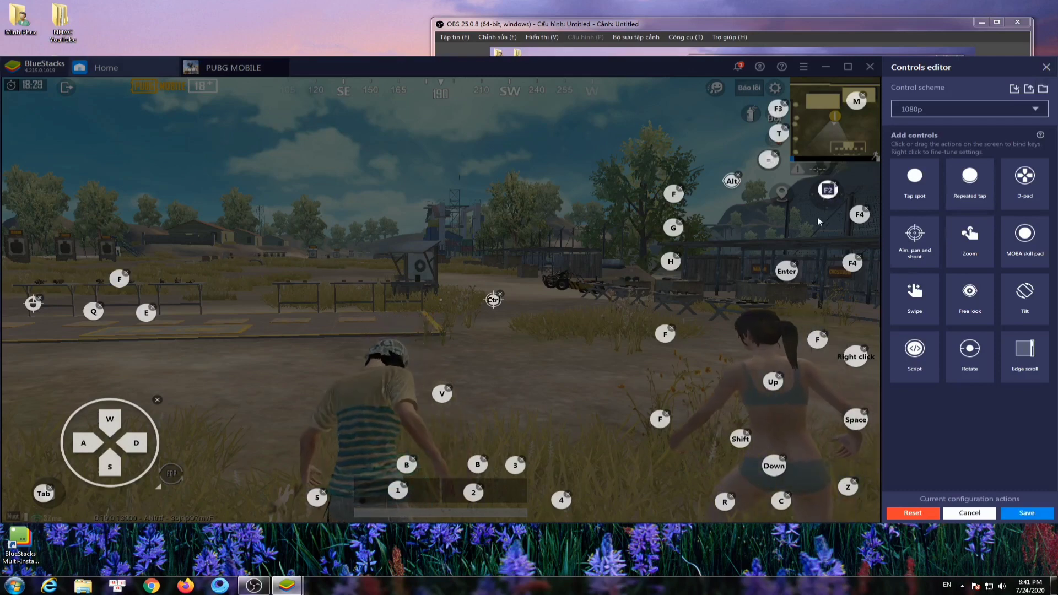
pyautogui.click(1045, 67)
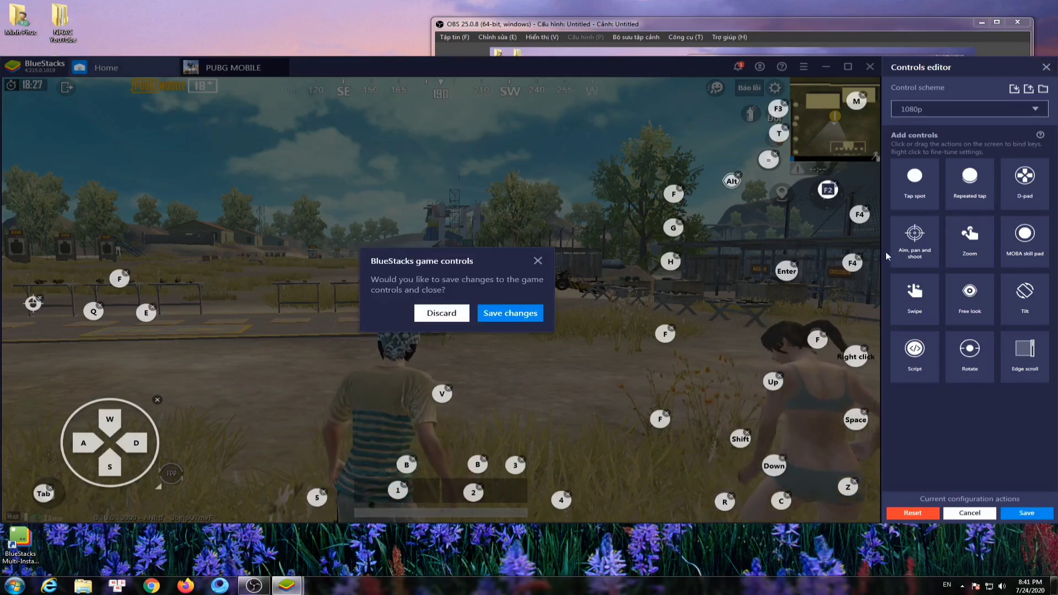
pyautogui.click(454, 310)
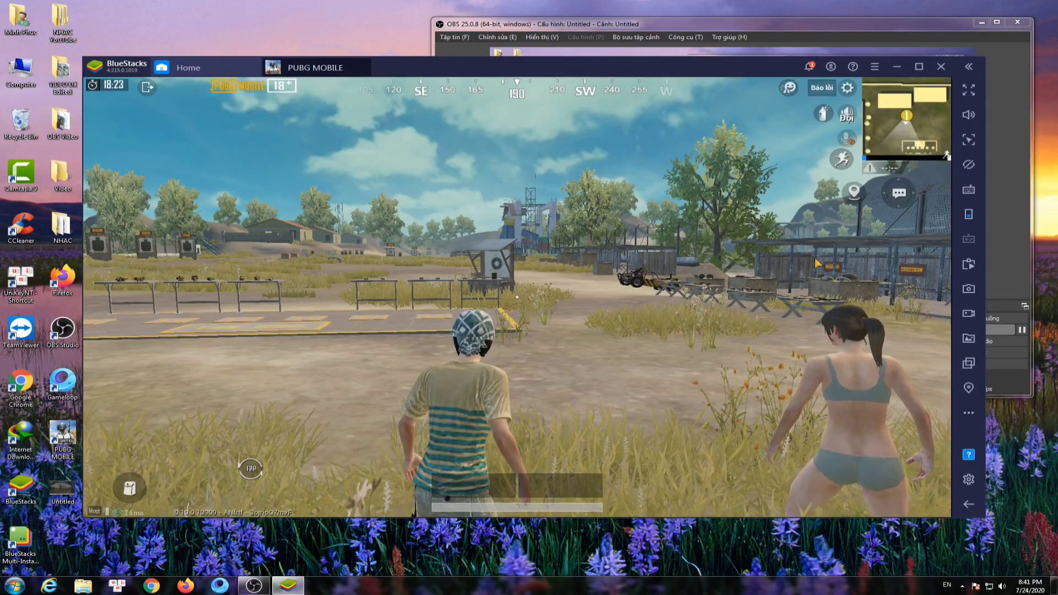
# - Check the interface languages offered in the emulator's preferences, including Tiếng Việt (Việt Nam), and close the settings without choosing one
pyautogui.click(875, 67)
pyautogui.click(795, 90)
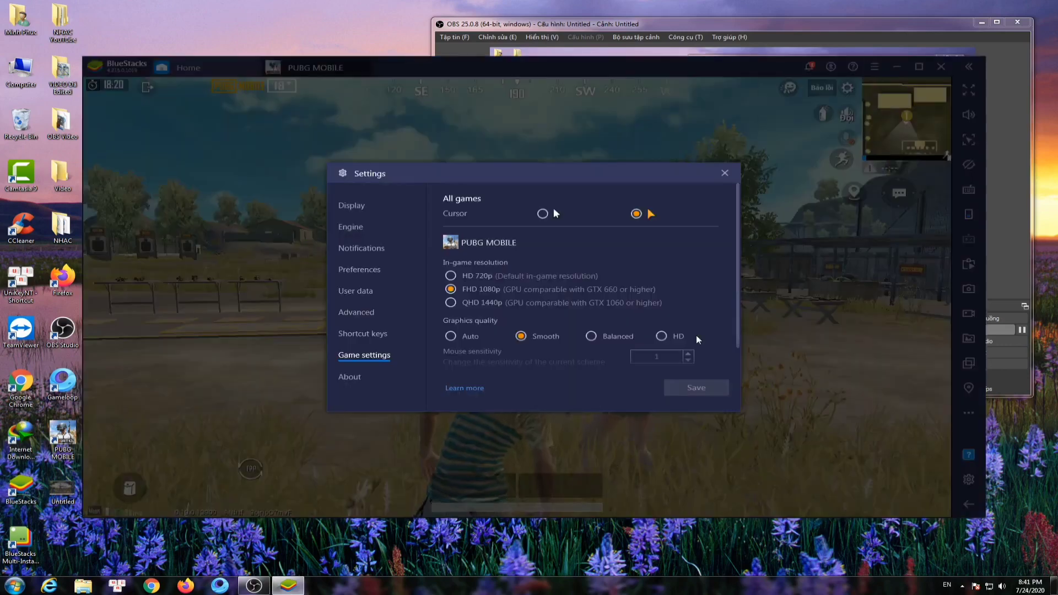
pyautogui.click(357, 271)
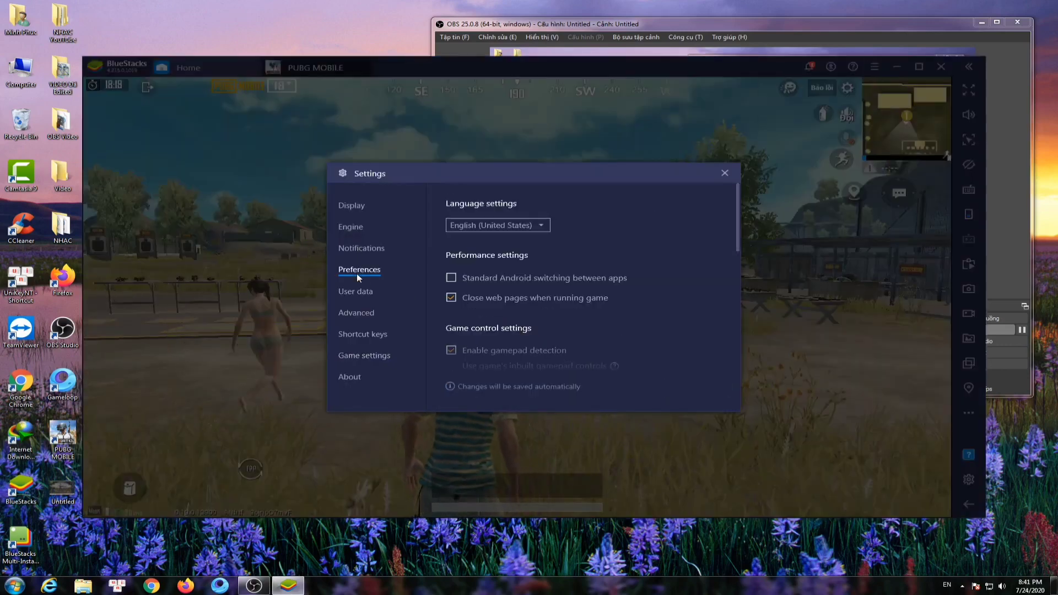
pyautogui.click(541, 226)
pyautogui.scroll(-5, 530, 284)
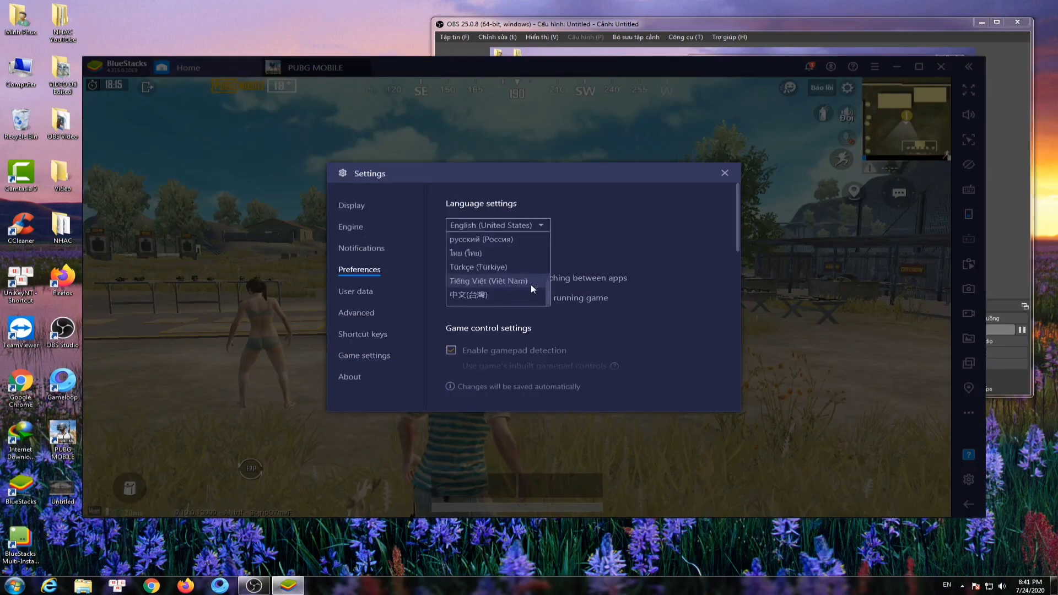
pyautogui.click(640, 225)
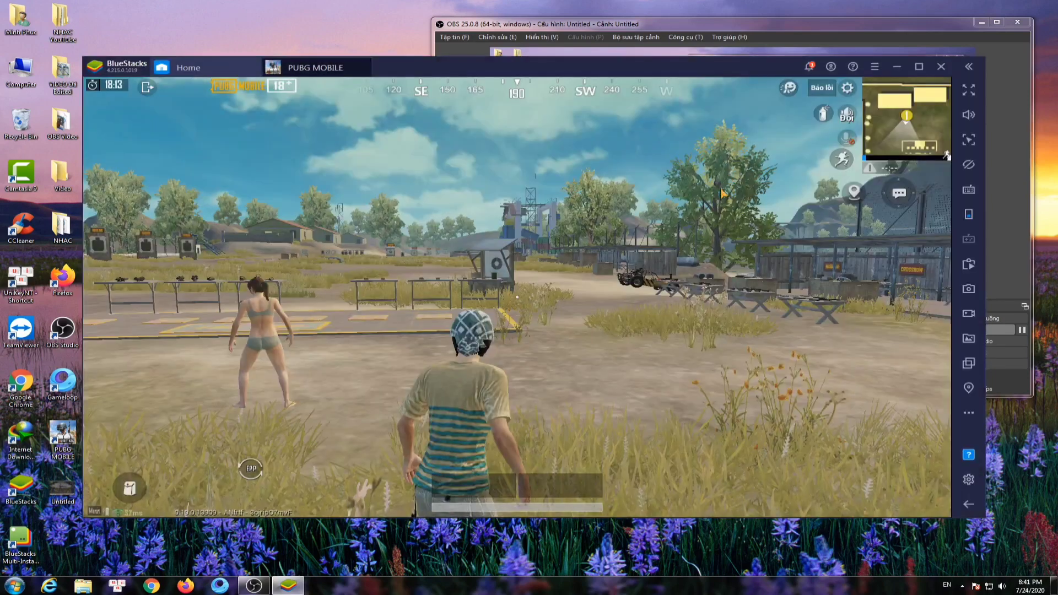
pyautogui.click(725, 173)
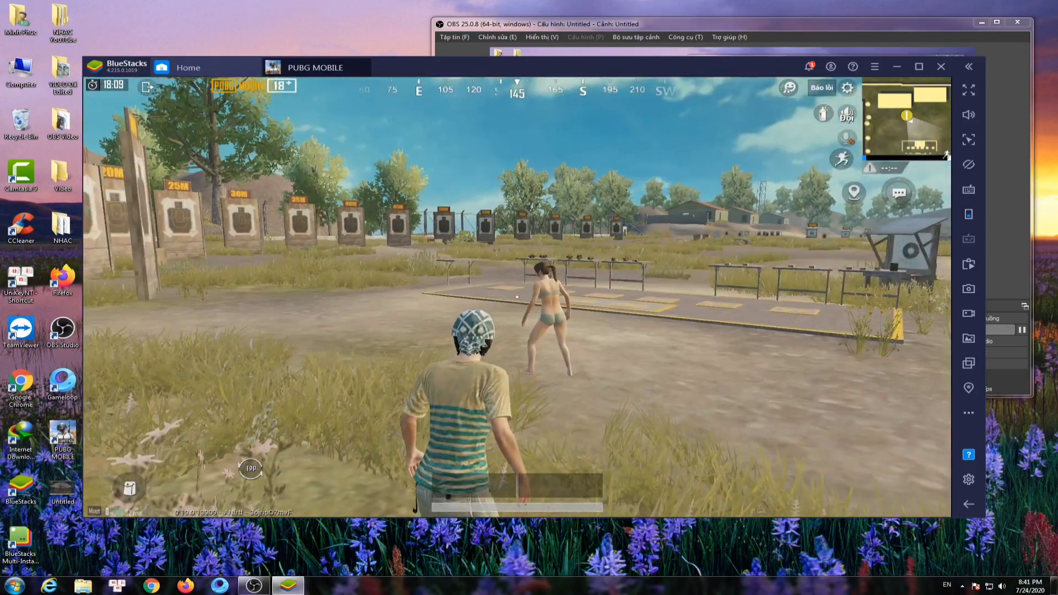
# - Switch to full screen and, in the game's basic settings, turn on Nghiêng & Bắn and set Chế độ nghiêng and Chế độ ống ngắm to Giữ
pyautogui.press('F11')
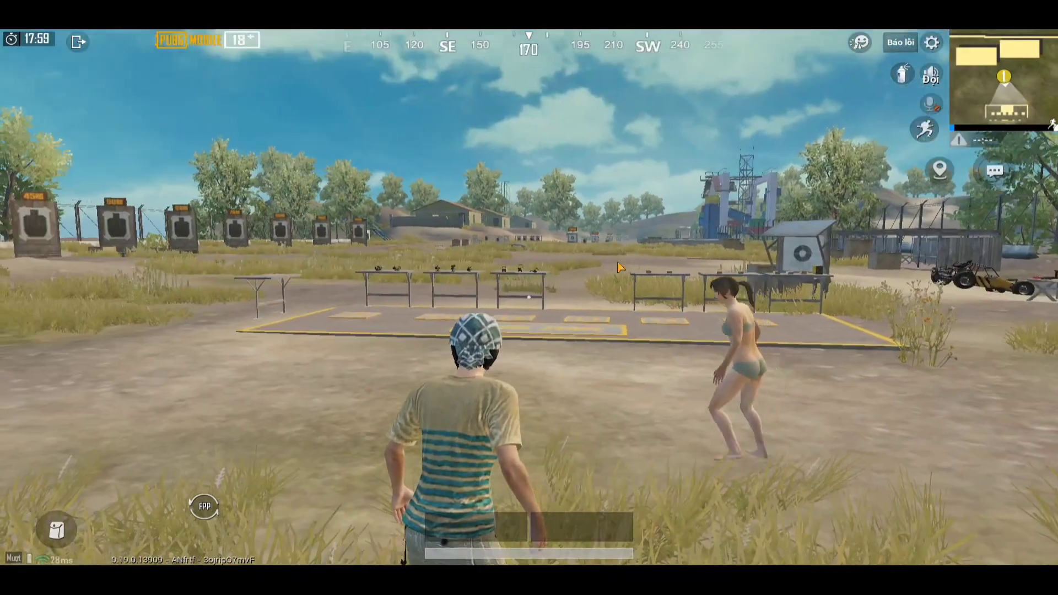
pyautogui.click(931, 43)
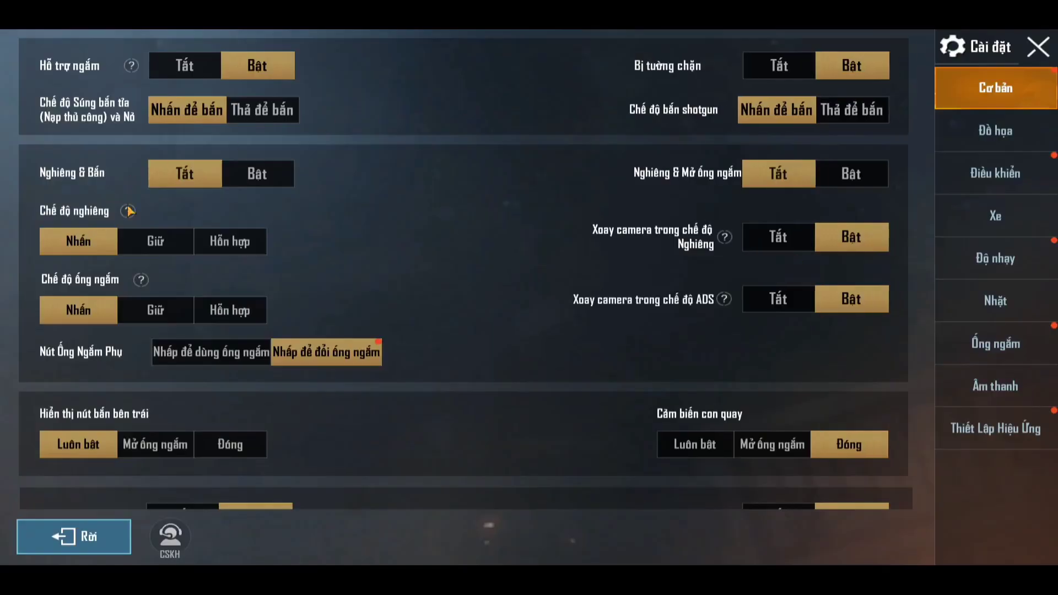
pyautogui.click(257, 177)
pyautogui.click(158, 248)
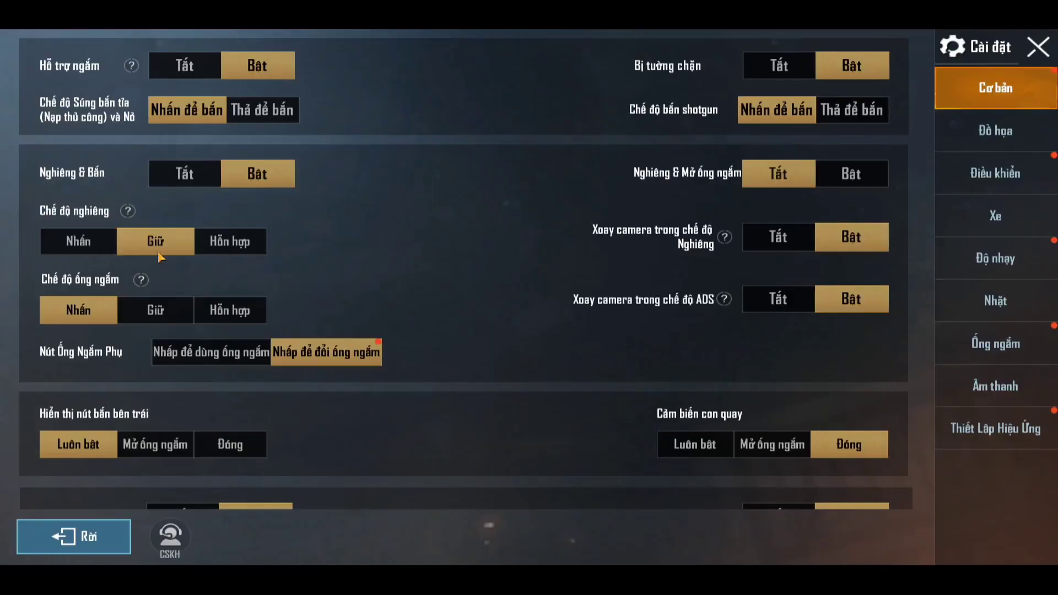
pyautogui.click(157, 311)
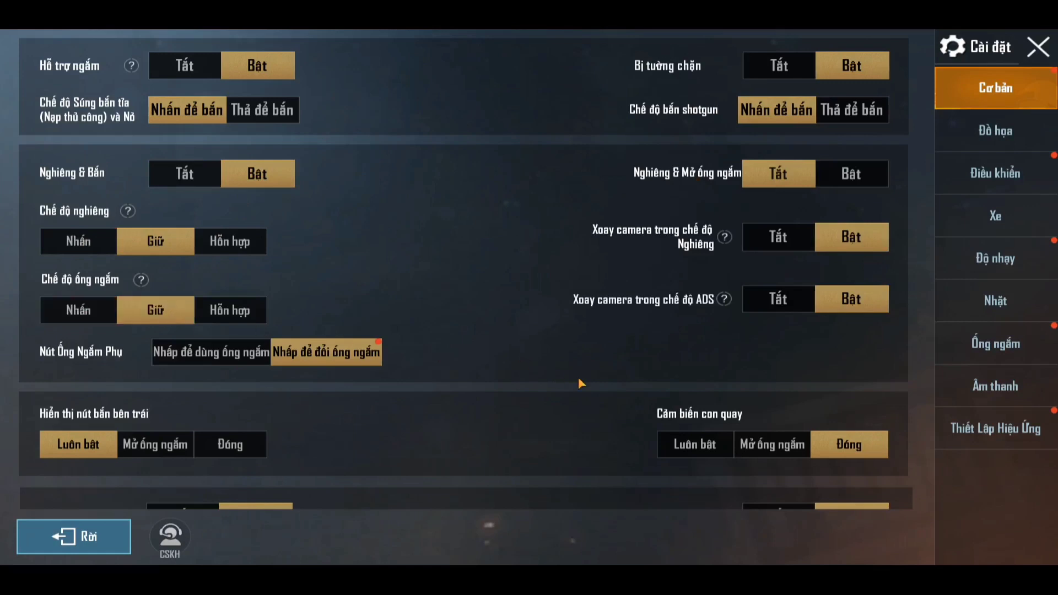
pyautogui.click(1038, 48)
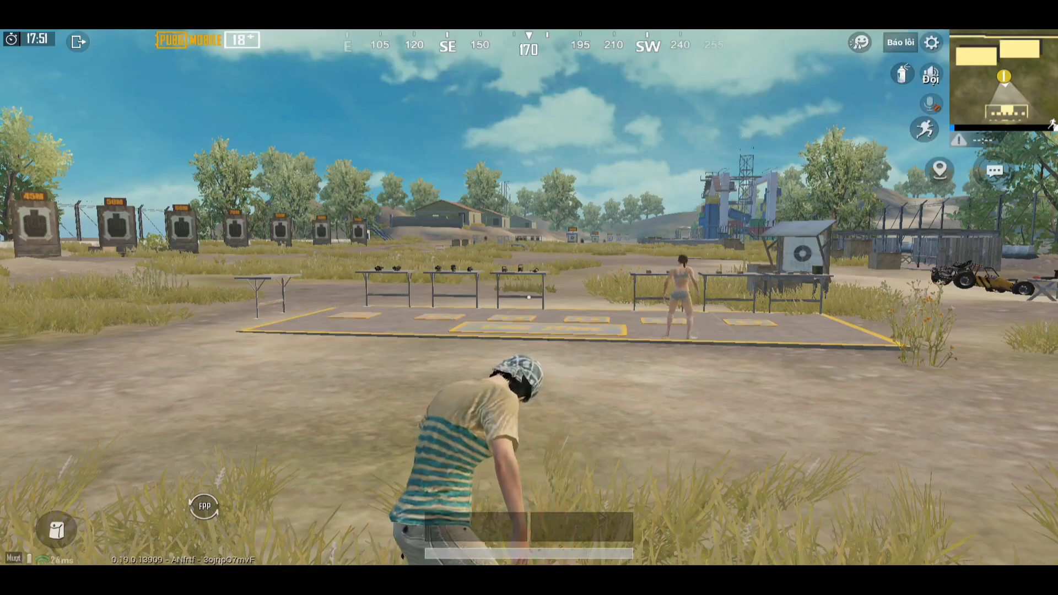
# - Test leaning the character to the right and moving forward in the training ground
pyautogui.press('e')
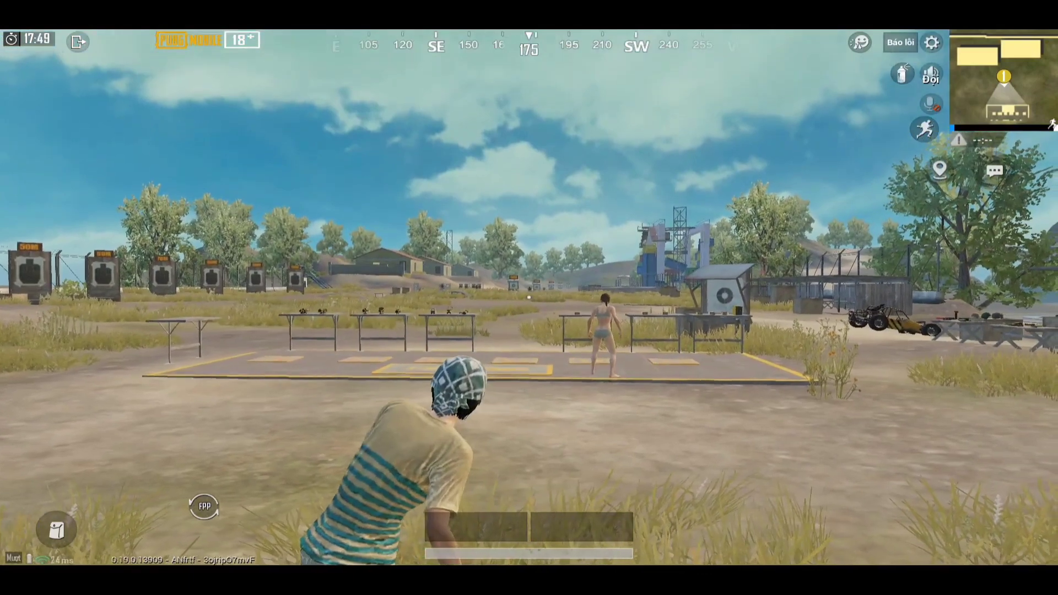
pyautogui.press('w')
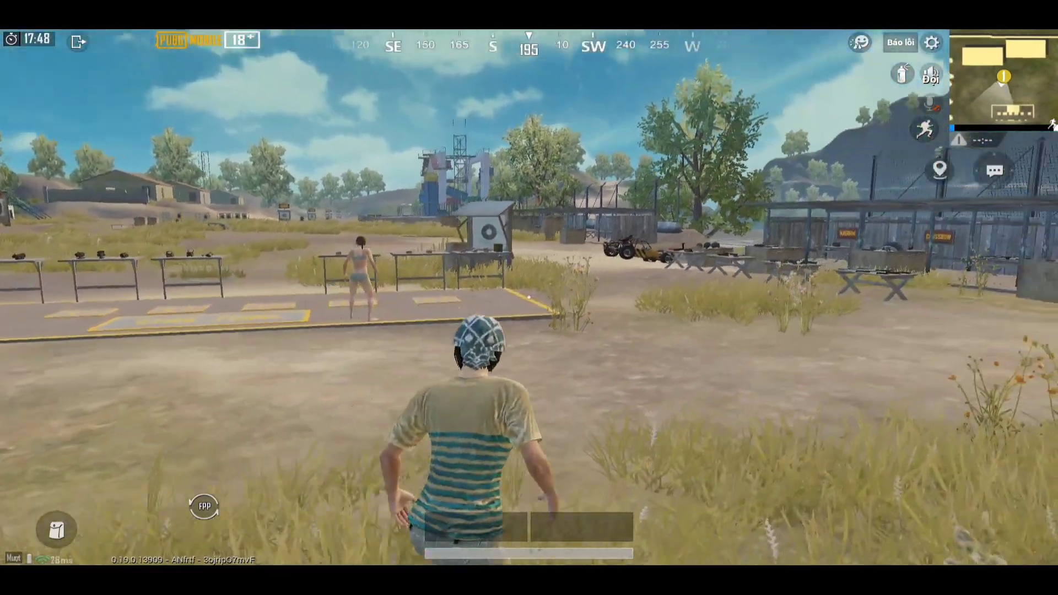